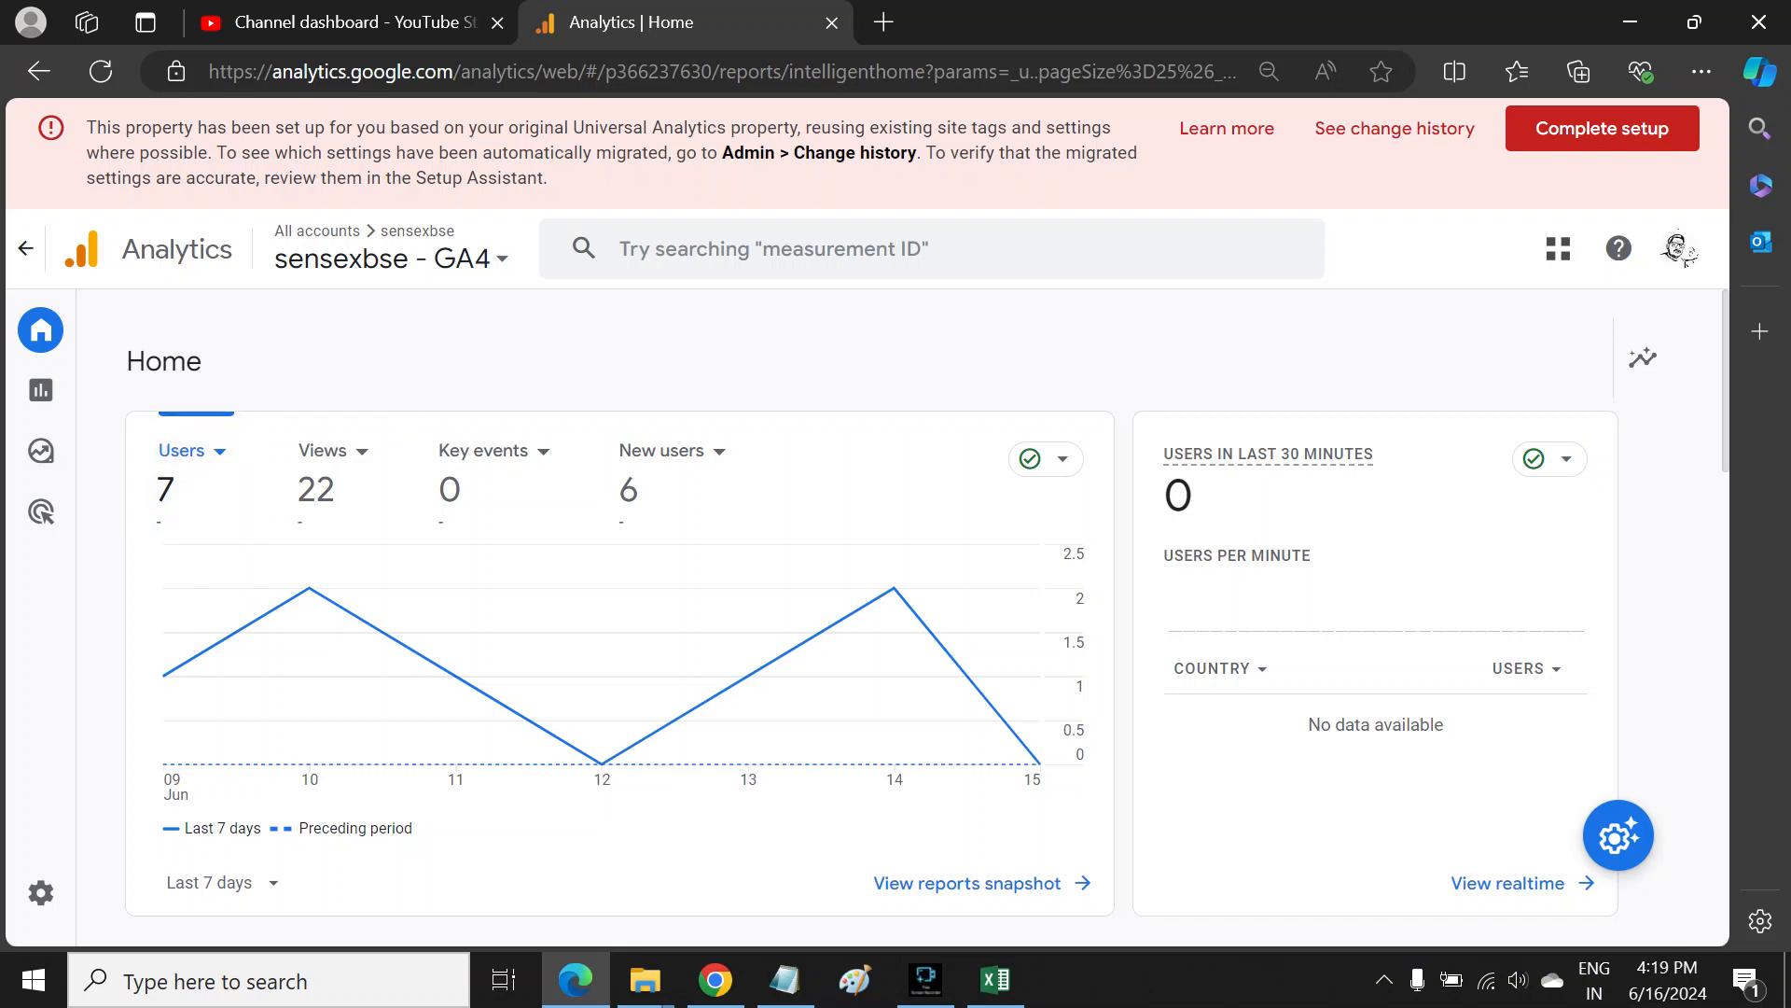
Step: Open the Explorations area, browse the available exploration templates and create a blank exploration
{"action": "mouse_move", "coordinate": [41, 390]}
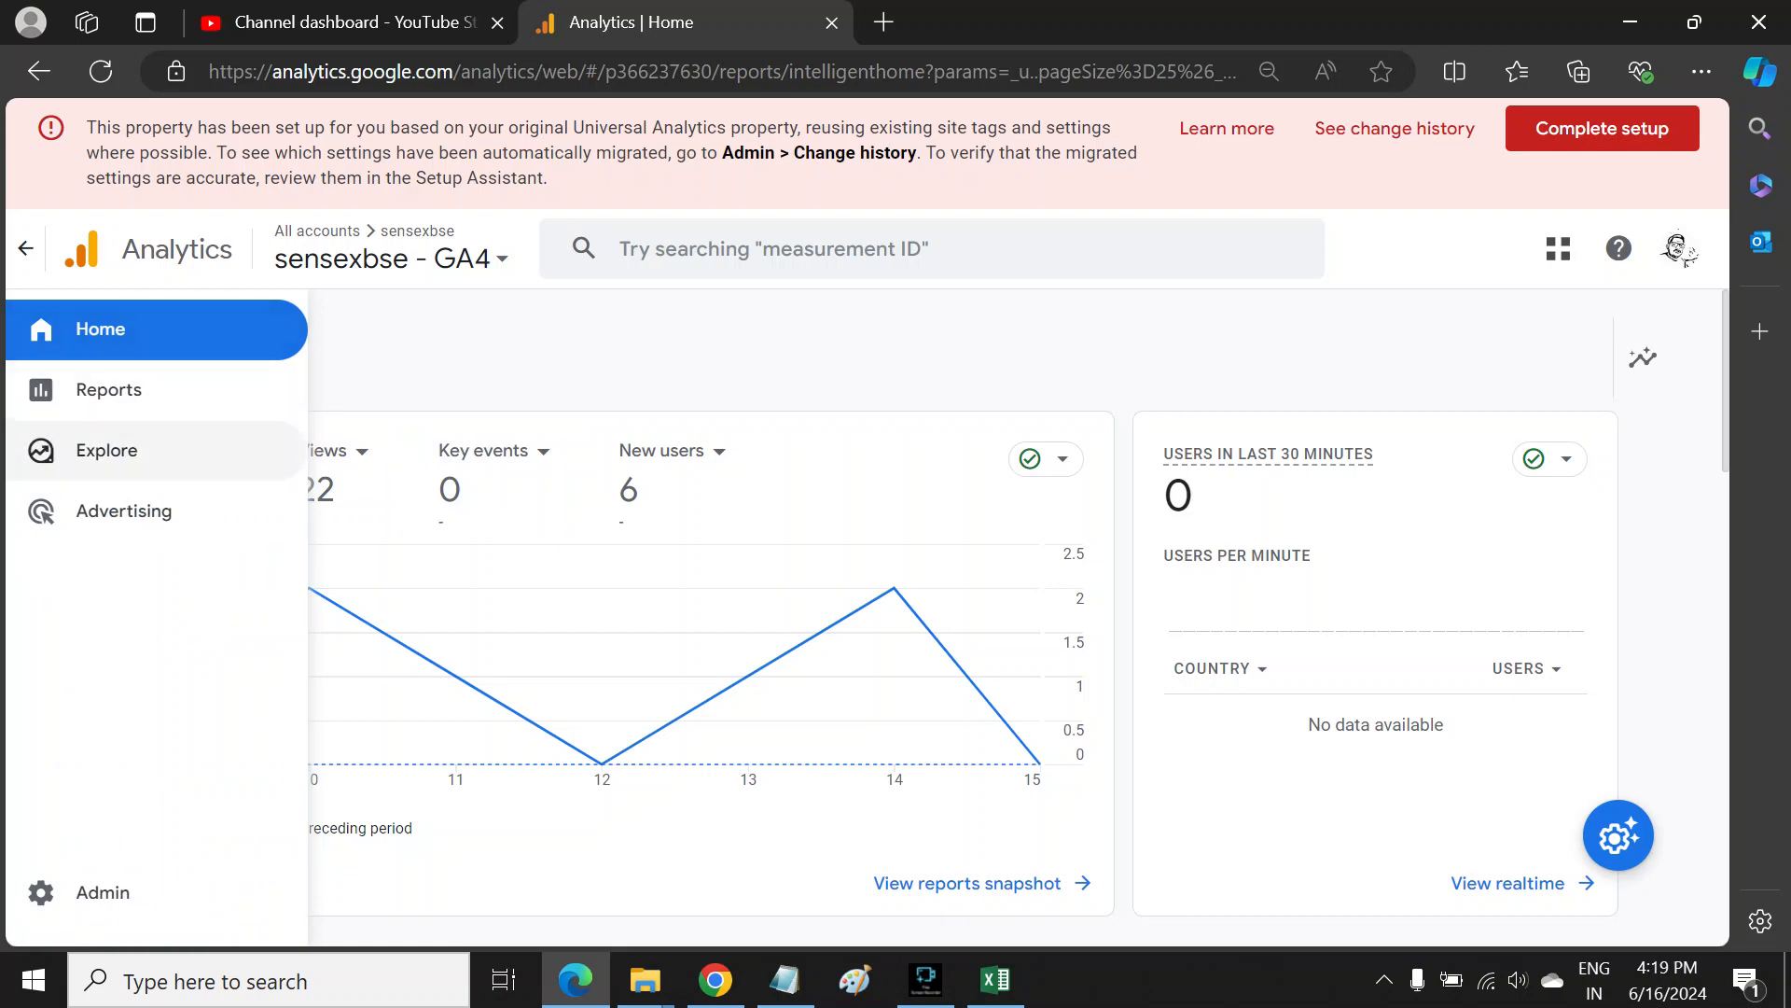
{"action": "left_click", "coordinate": [107, 449]}
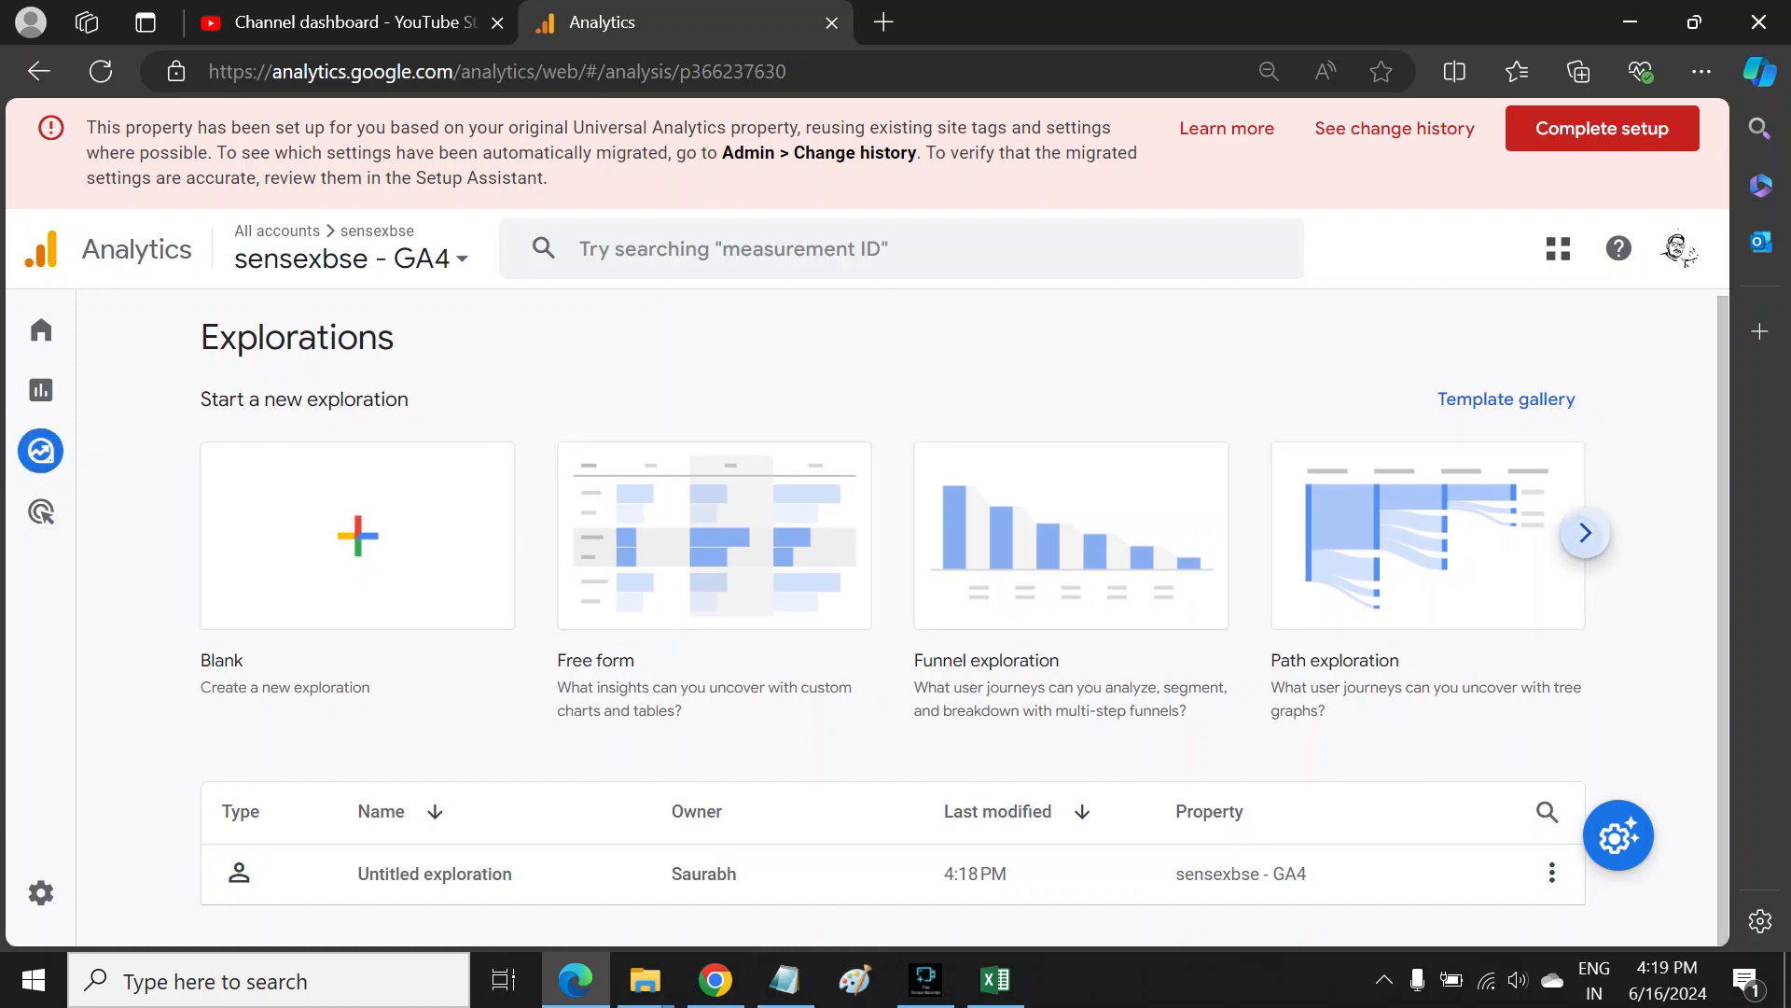
{"action": "left_click", "coordinate": [1585, 533]}
{"action": "left_click", "coordinate": [1585, 537]}
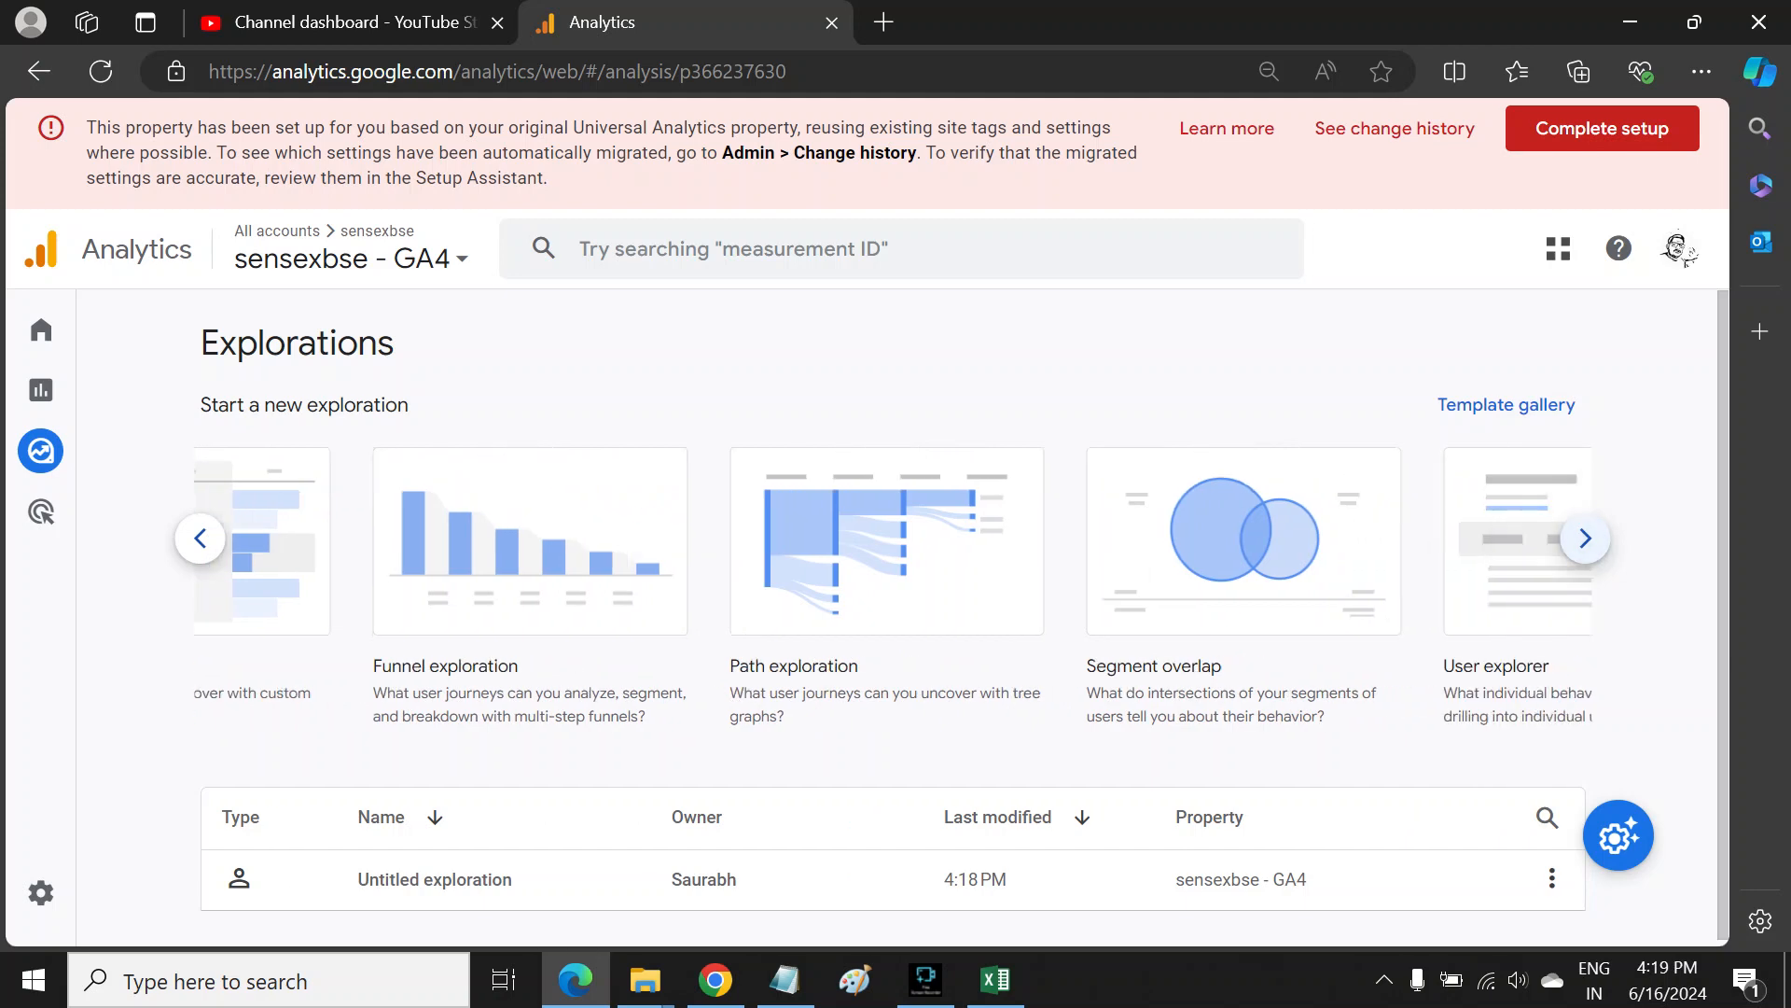
{"action": "left_click", "coordinate": [200, 538]}
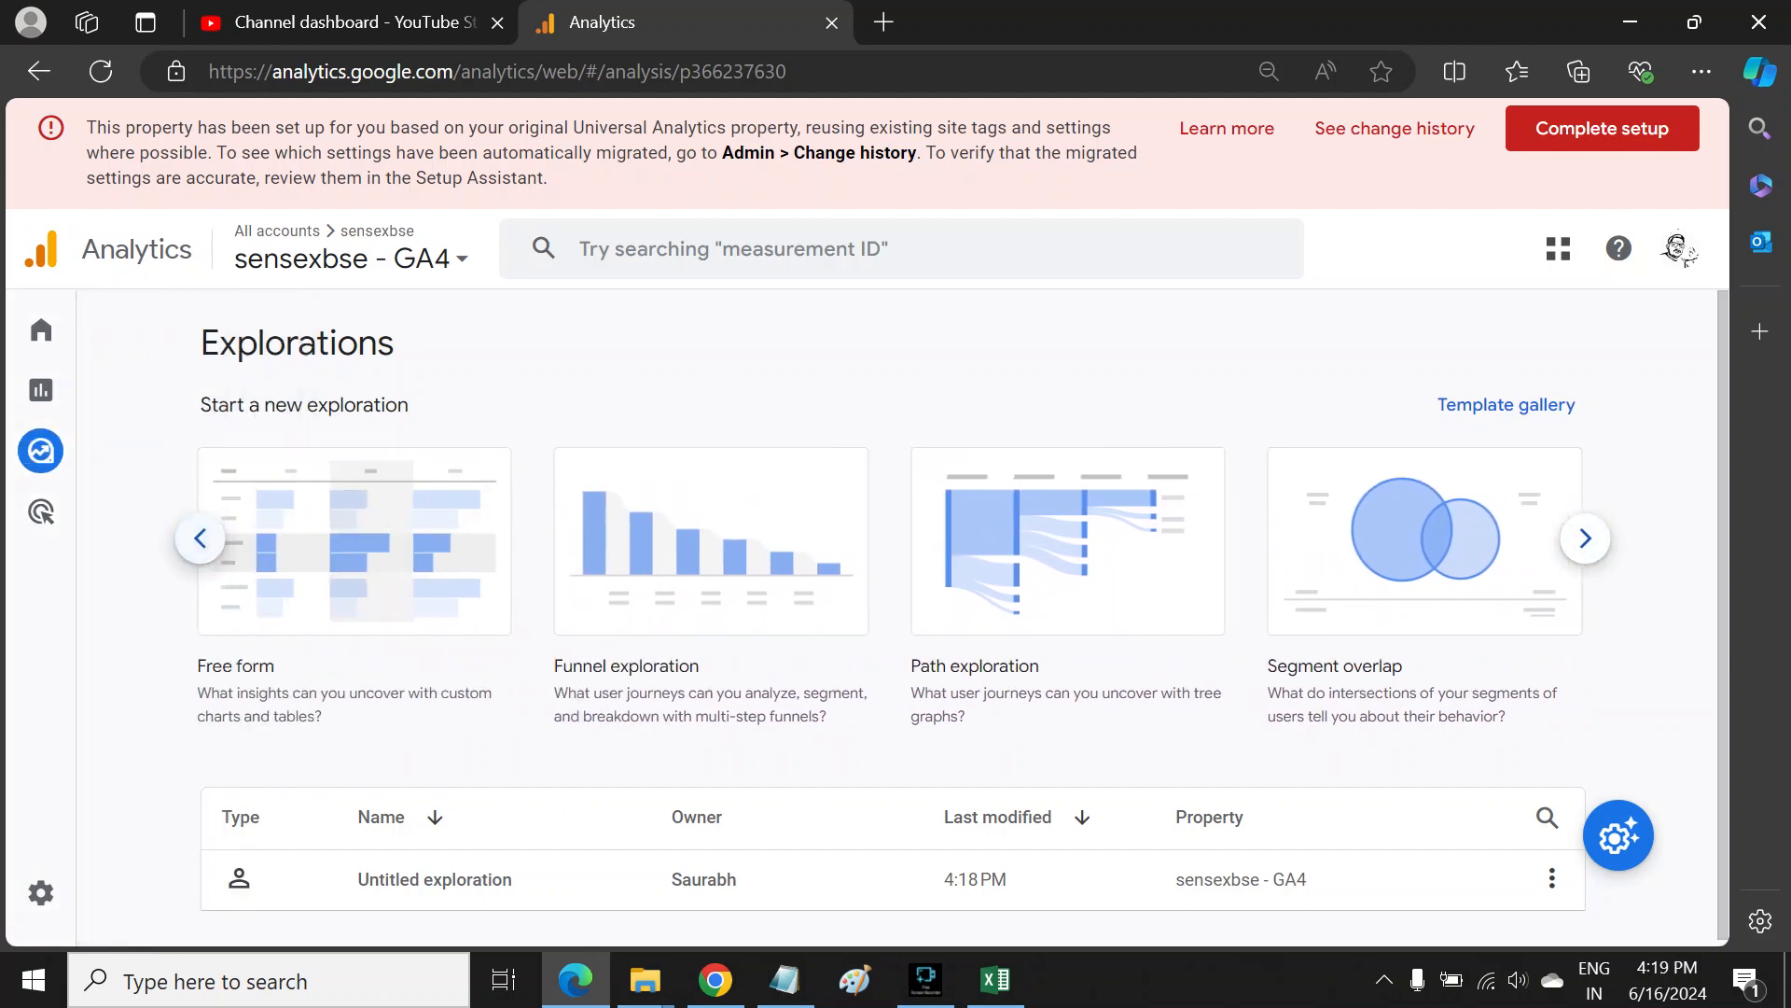
{"action": "left_click", "coordinate": [199, 537]}
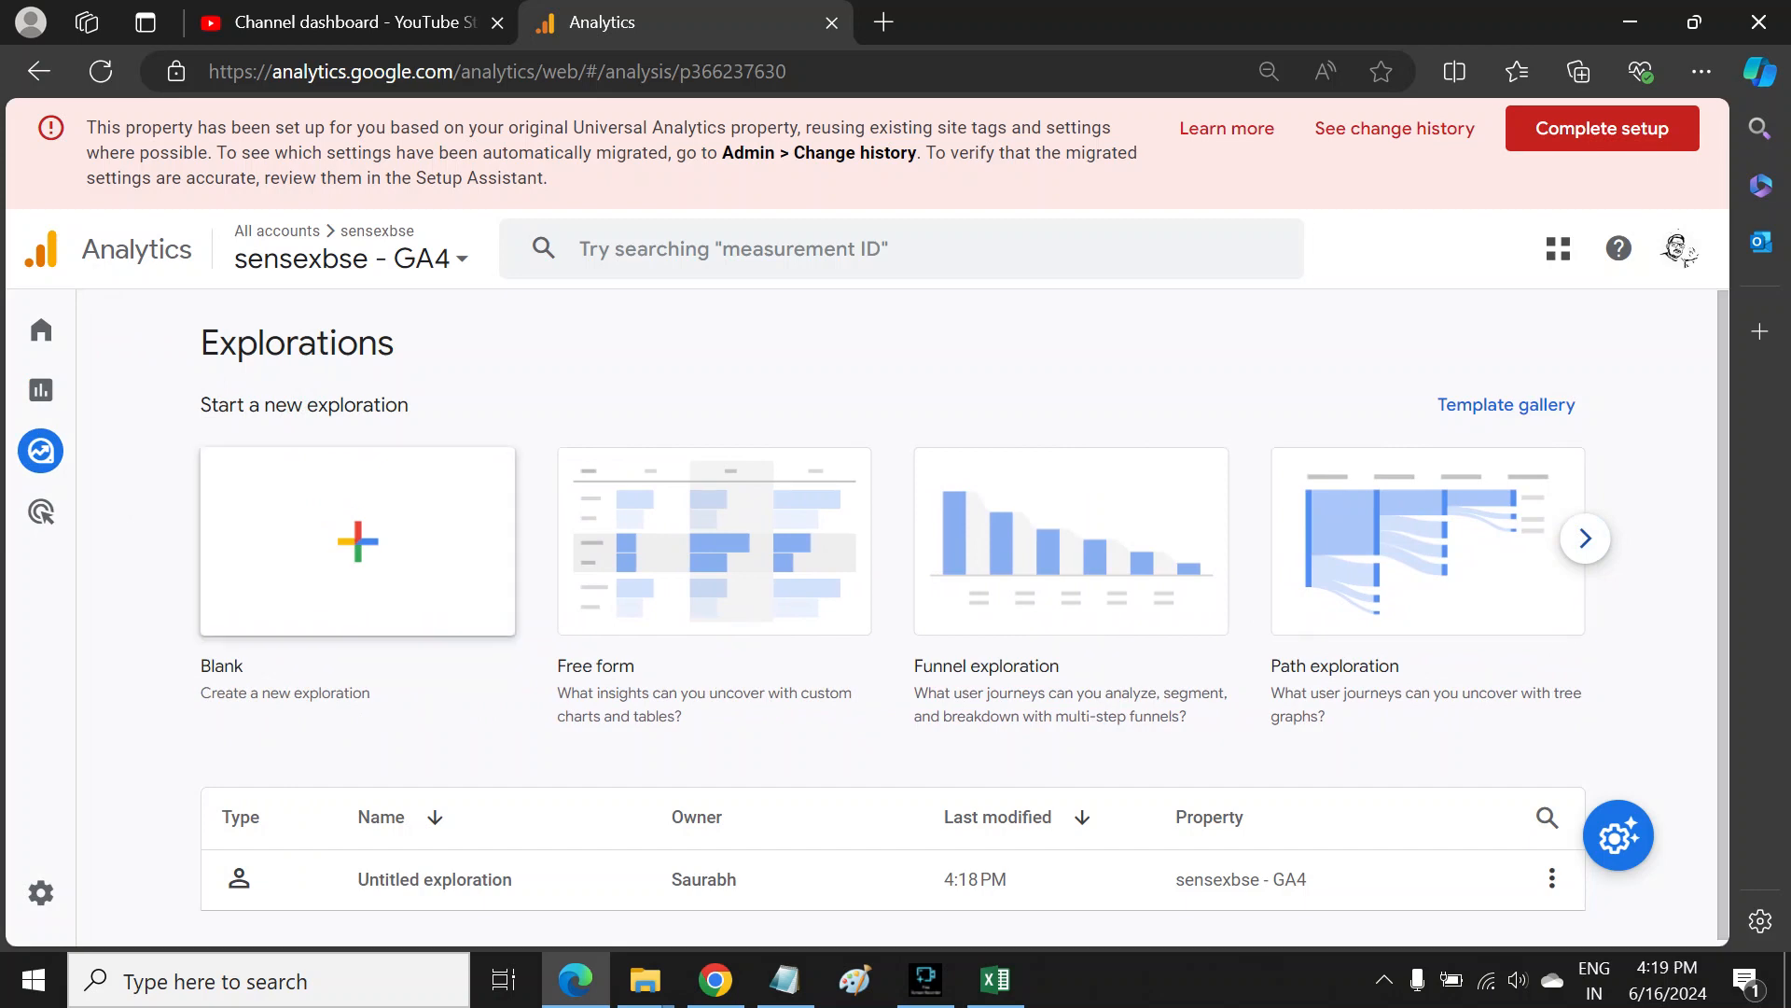
{"action": "left_click", "coordinate": [358, 541]}
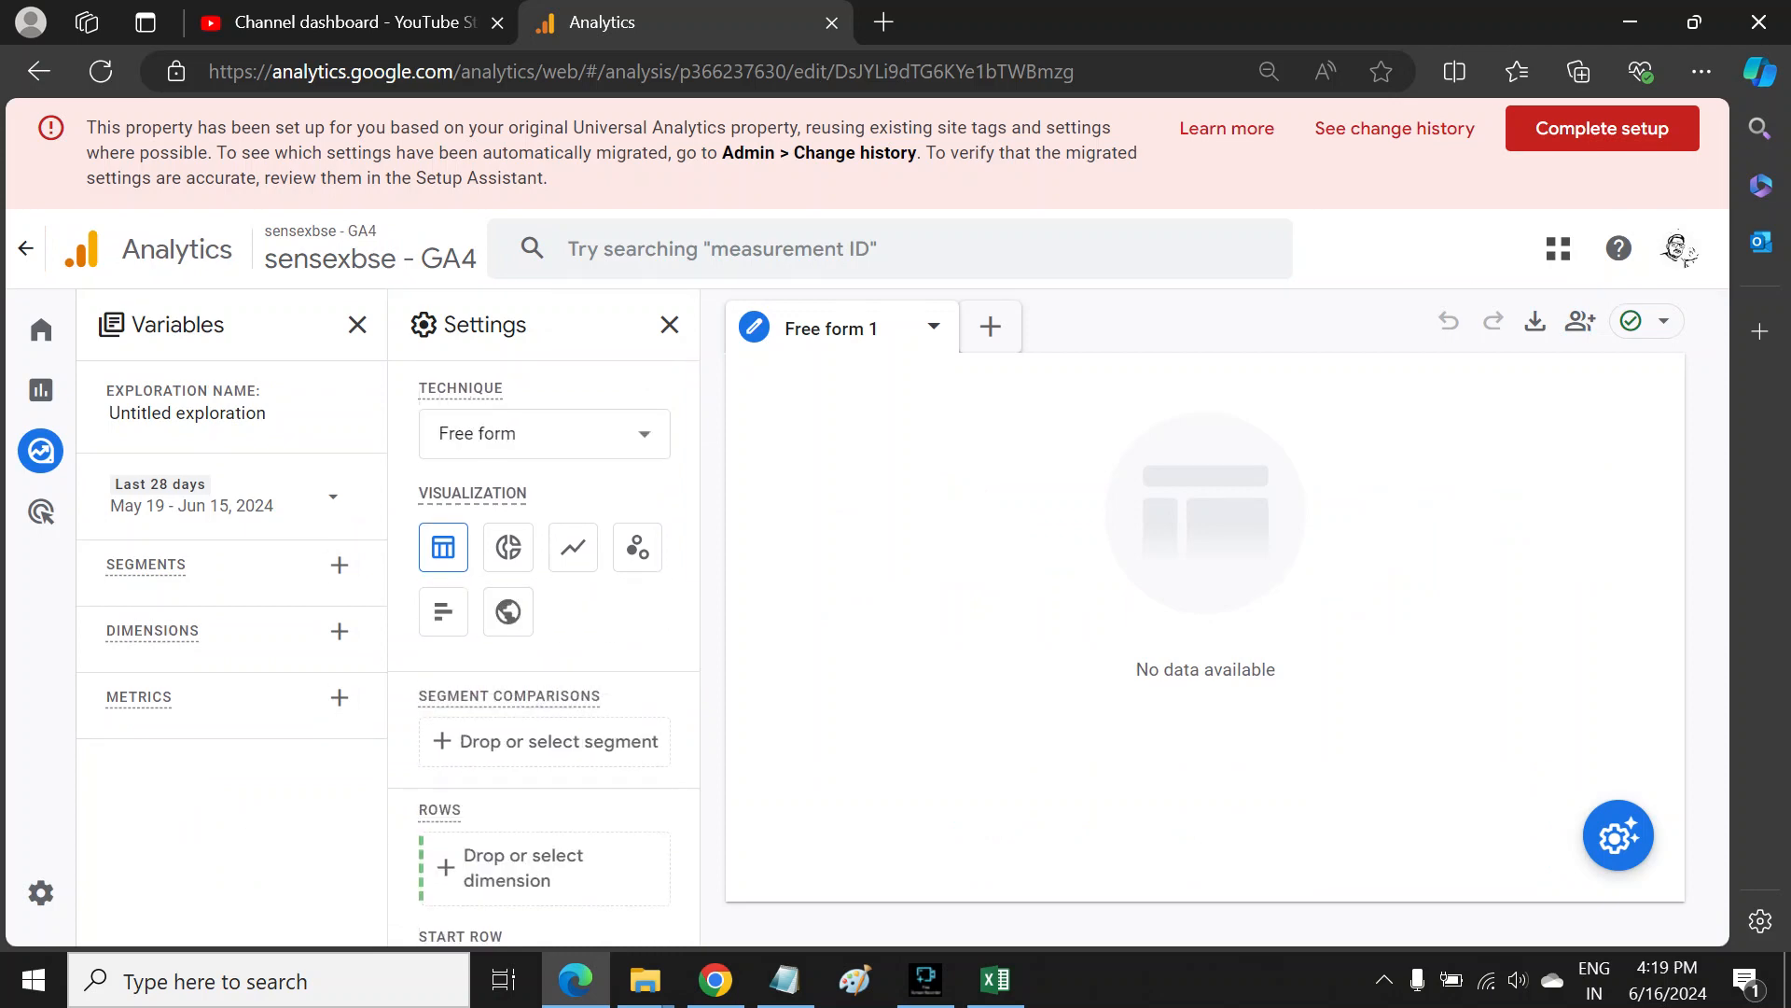
Step: Search the available dimensions for "month" and import the Month dimension into the exploration
{"action": "left_click", "coordinate": [339, 631]}
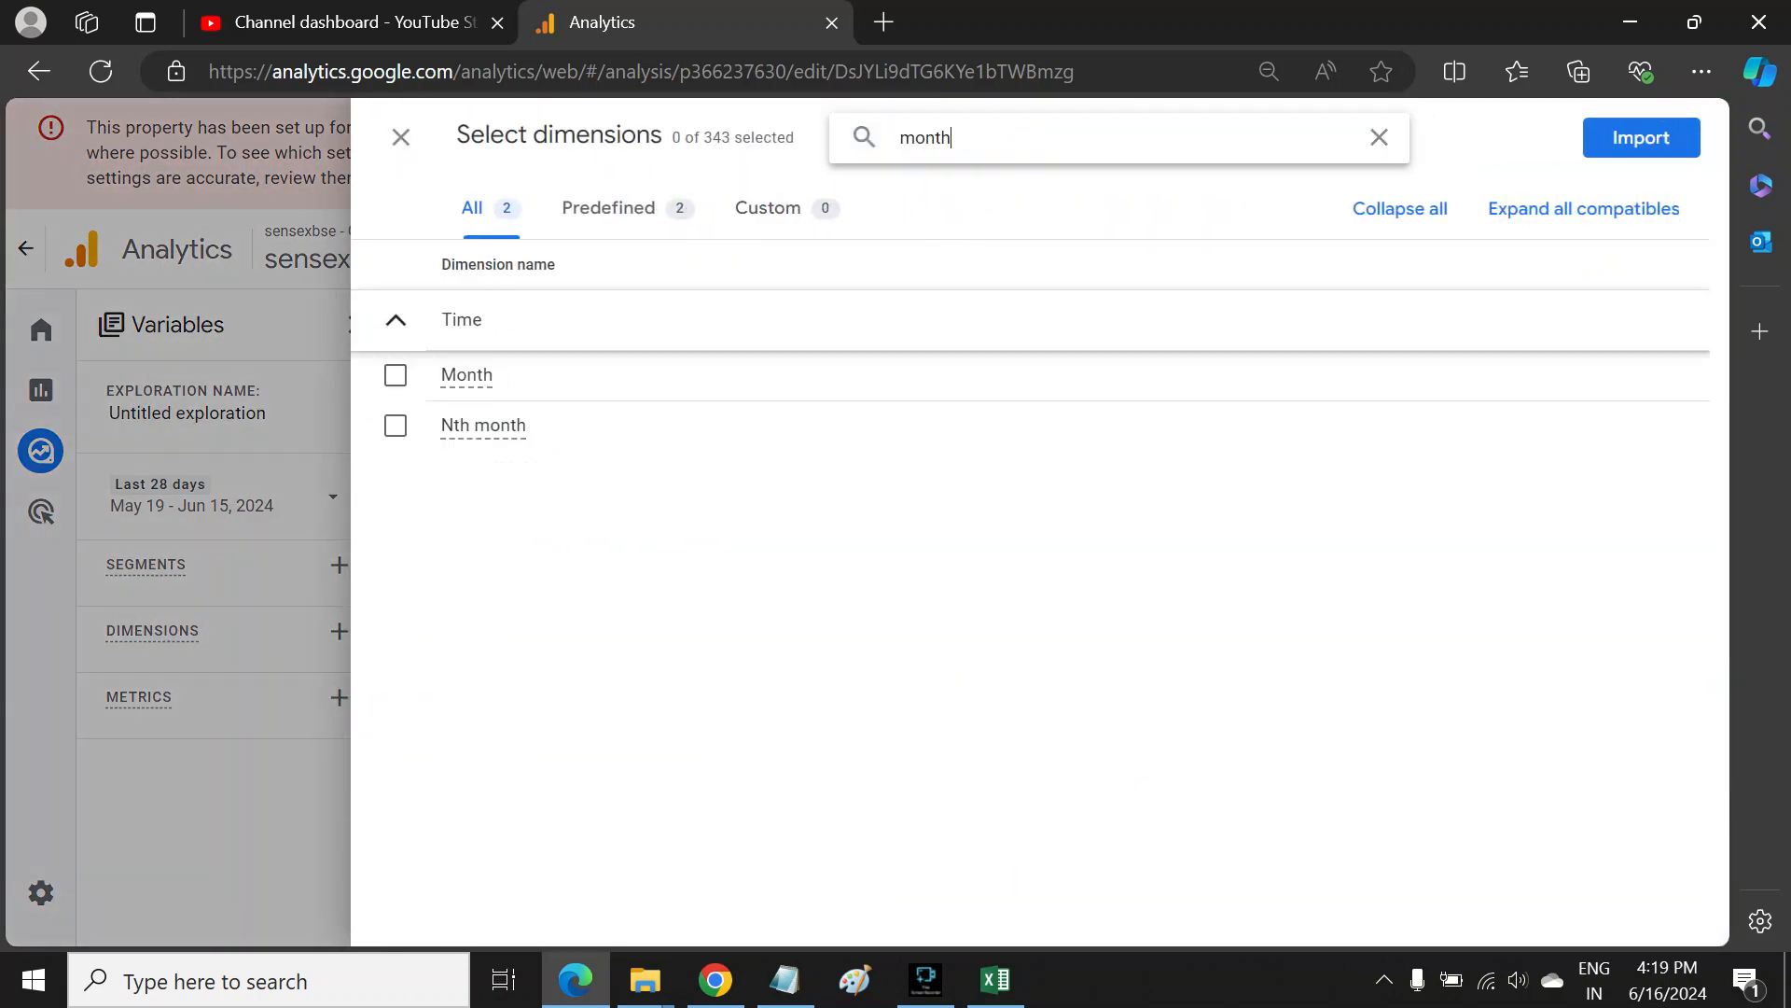
{"action": "left_click", "coordinate": [467, 375]}
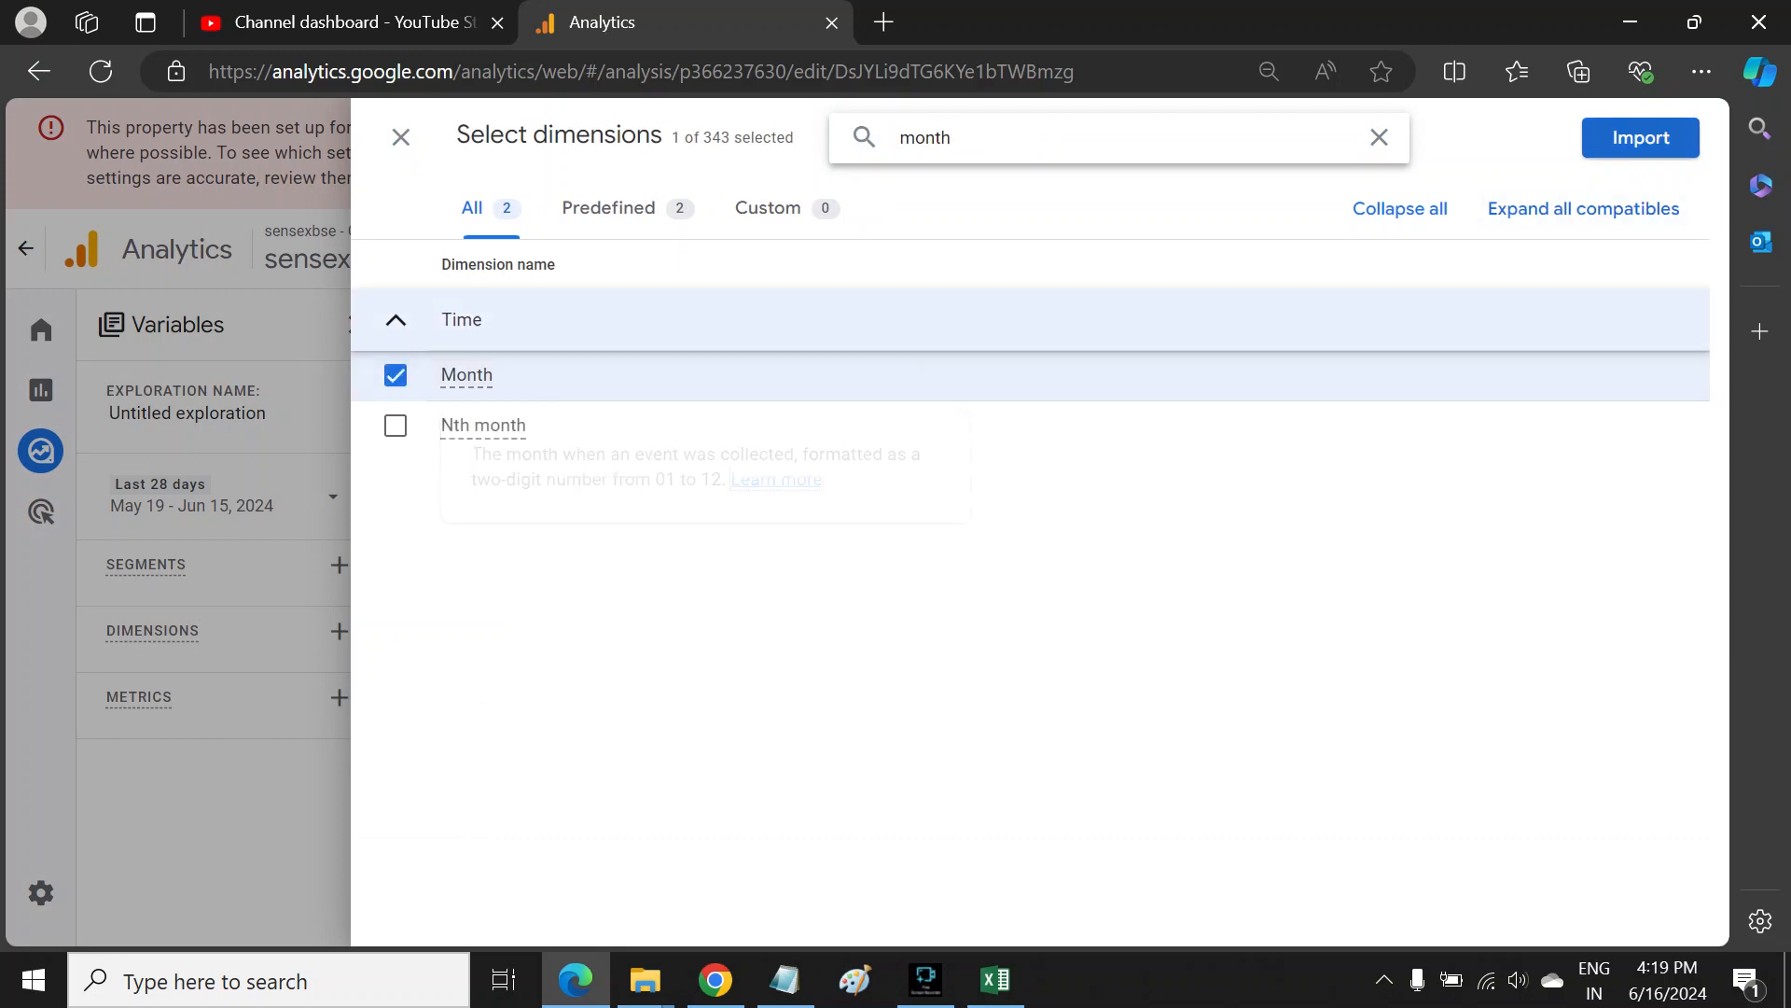
{"action": "left_click", "coordinate": [1640, 137]}
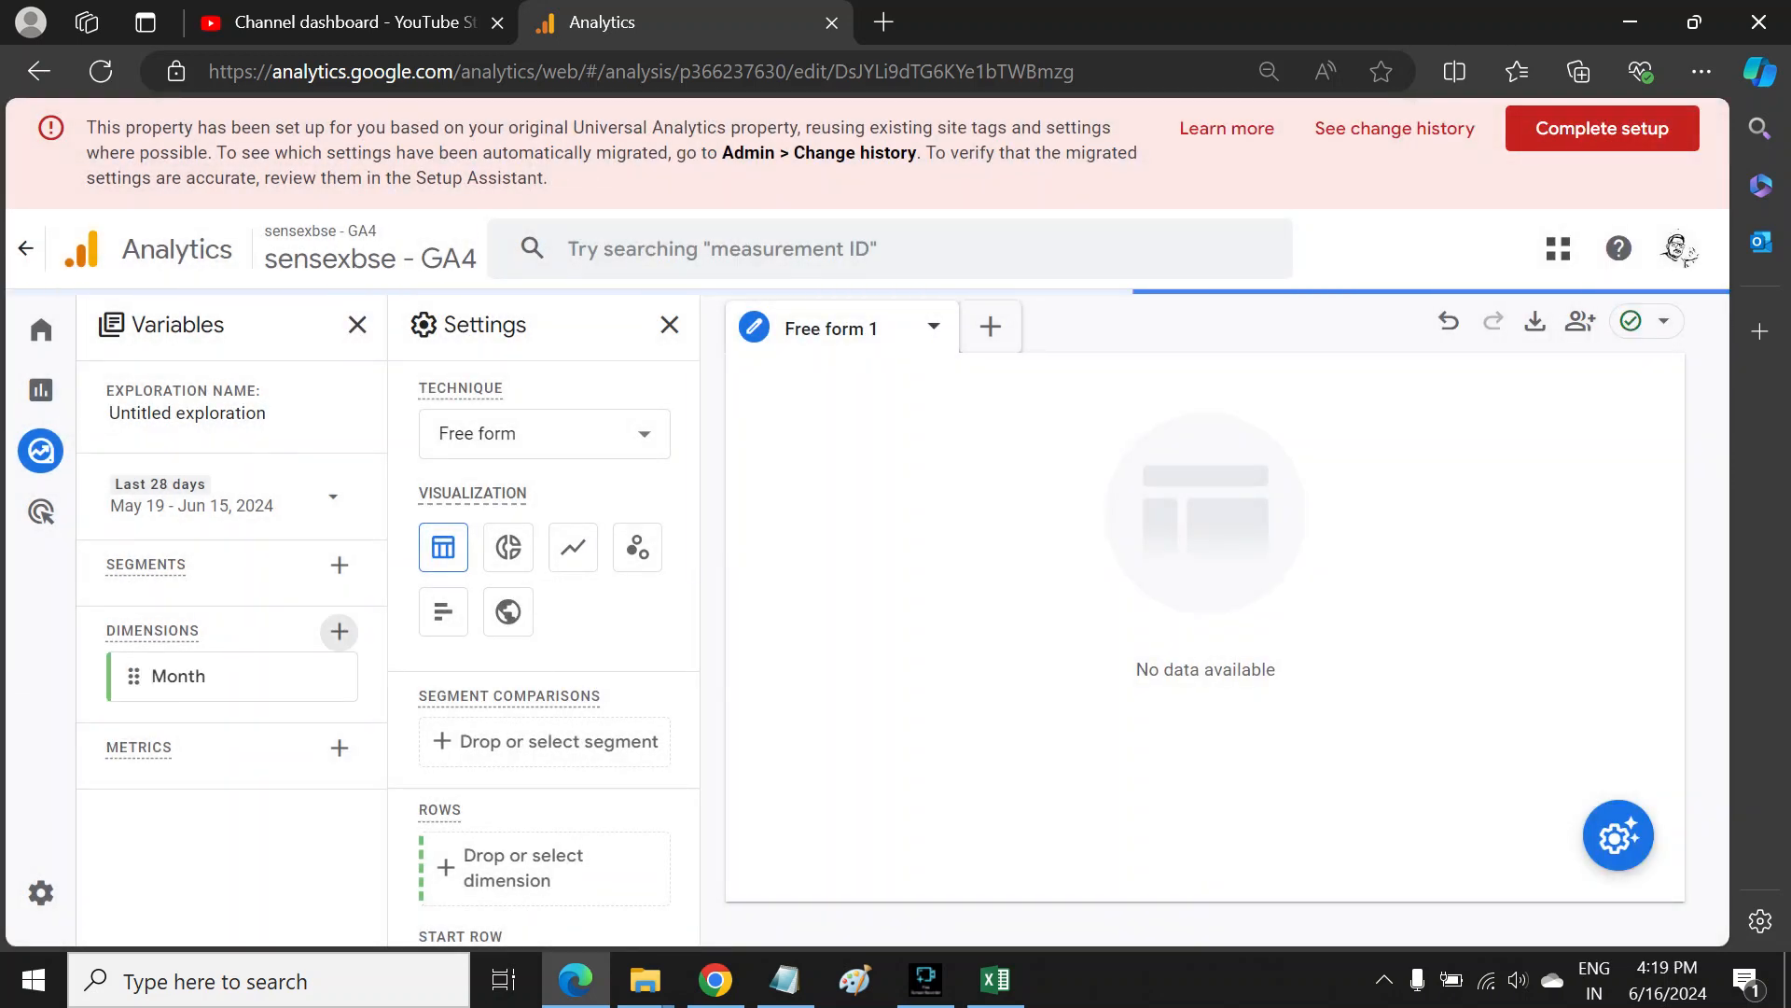
Step: Find and import the metrics Views, Sessions and Bounce rate into the exploration
{"action": "left_click", "coordinate": [339, 747]}
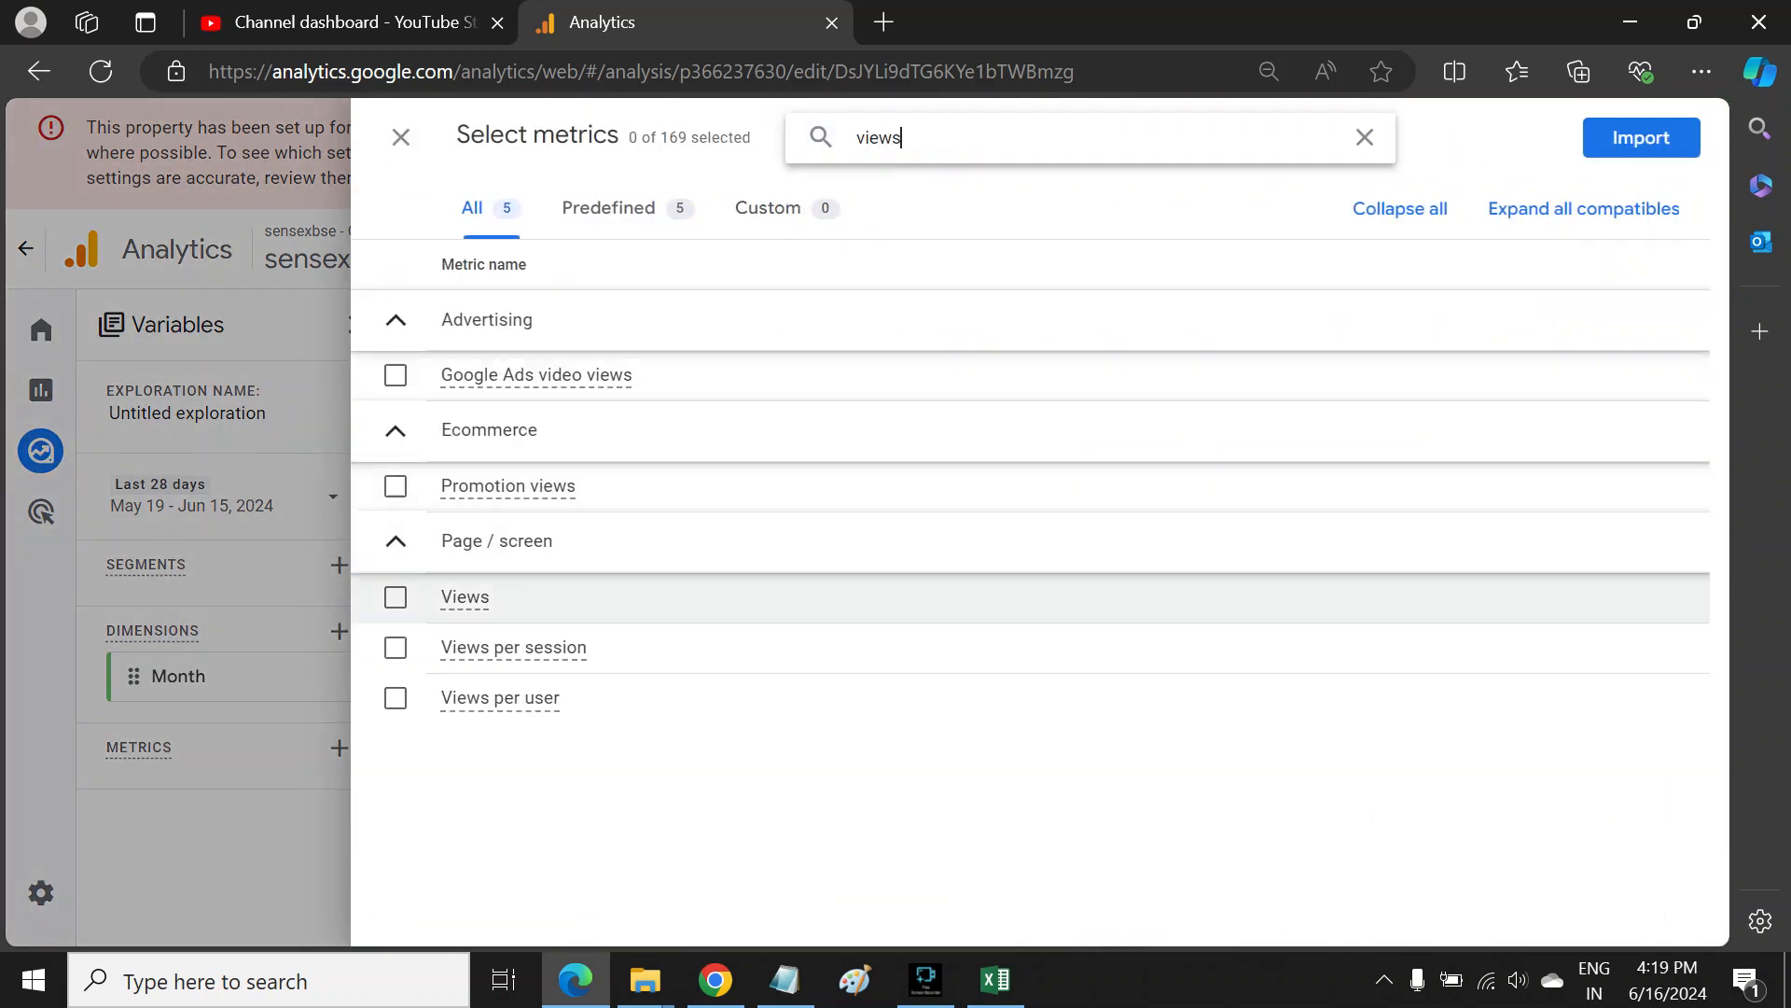
{"action": "left_click", "coordinate": [464, 598]}
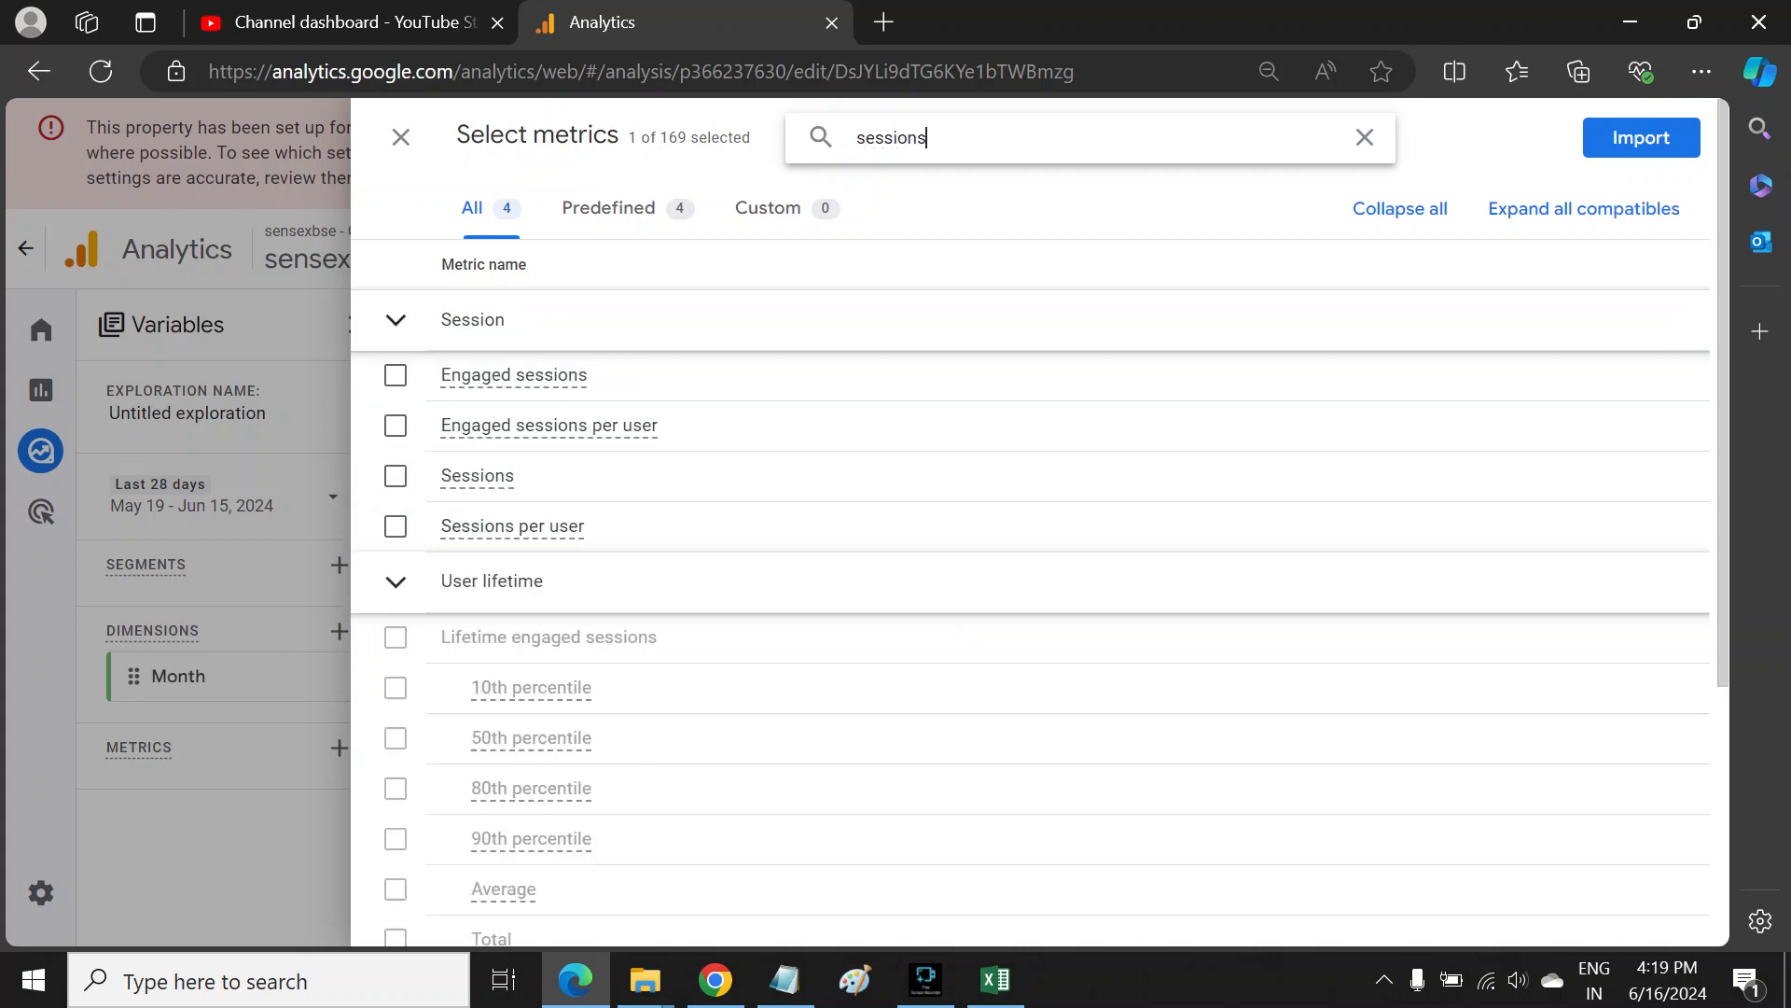
{"action": "left_click", "coordinate": [477, 476]}
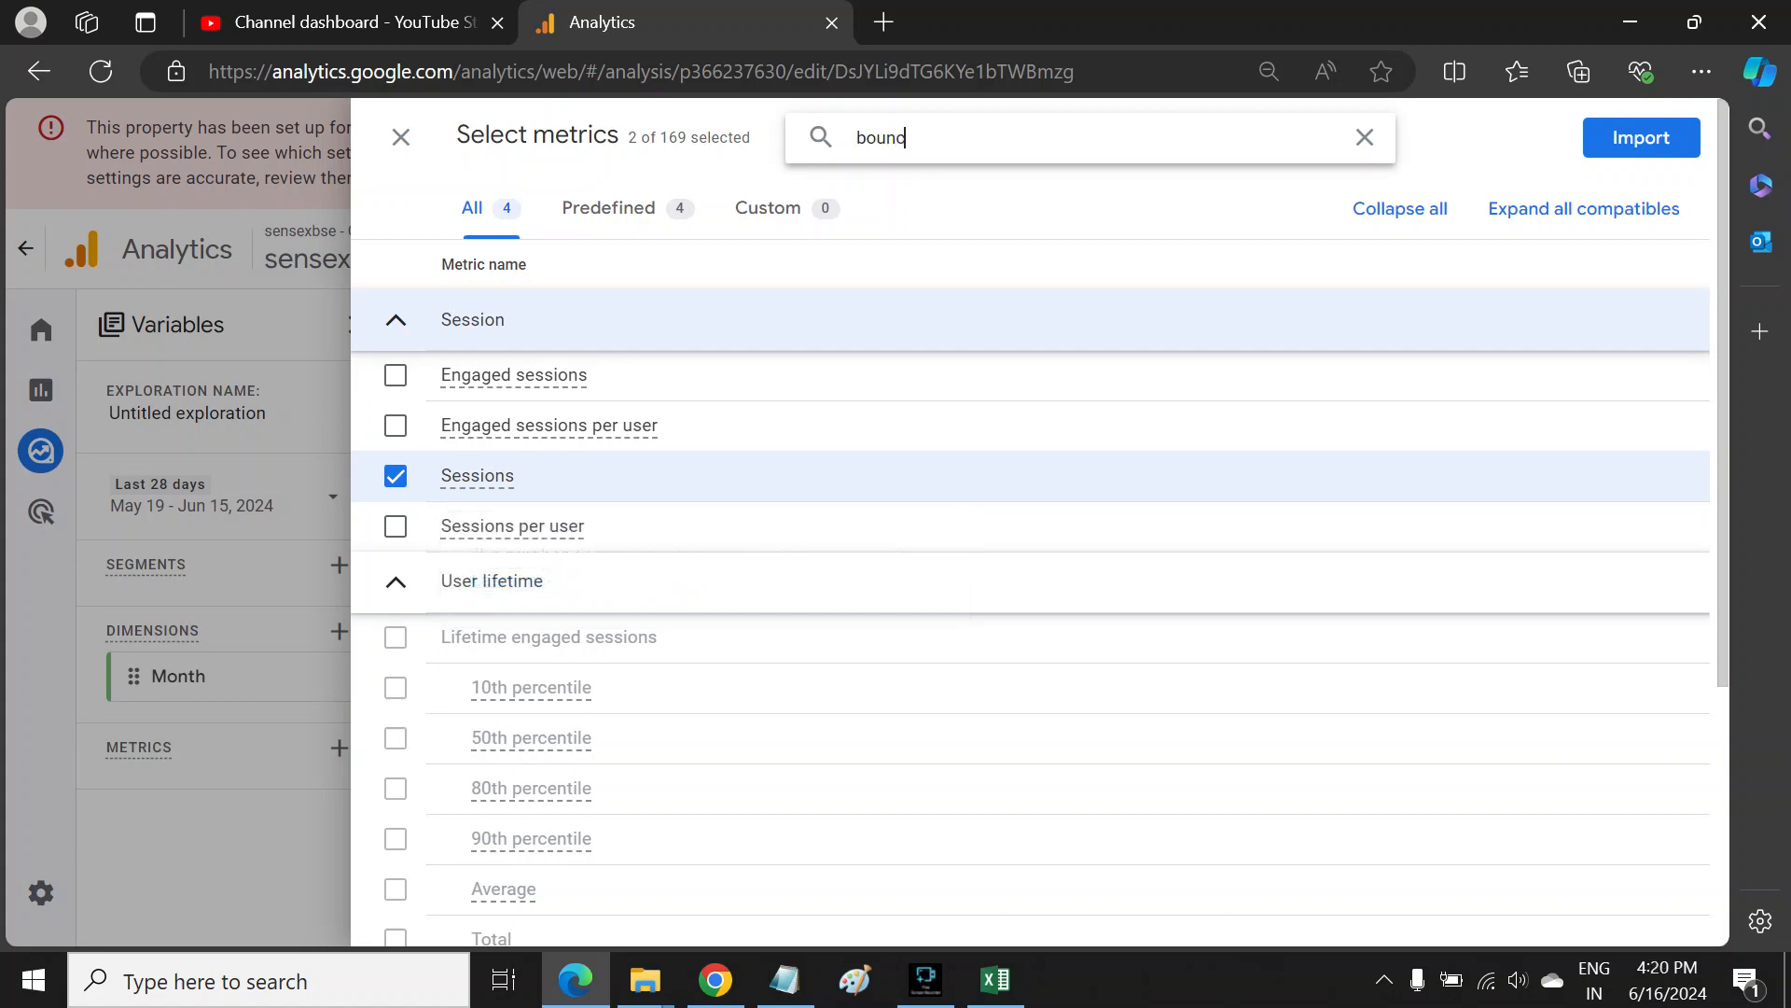
{"action": "type", "text": "bounce r"}
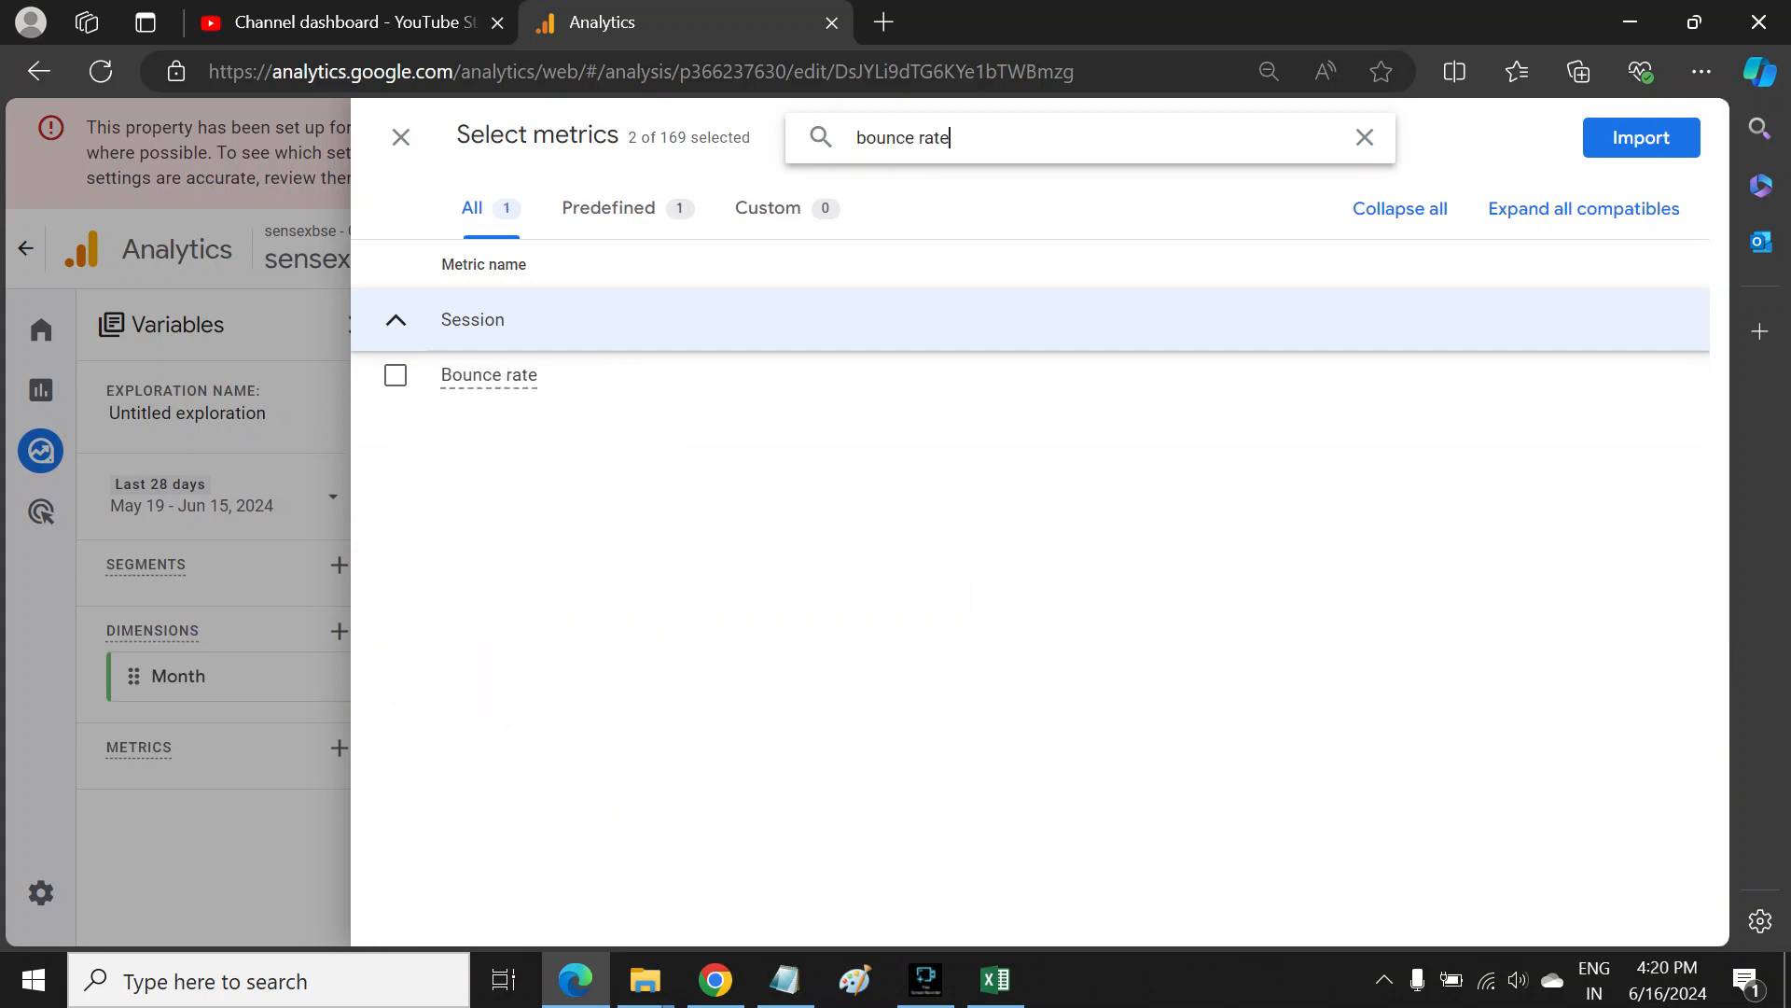
{"action": "type", "text": "ate"}
{"action": "left_click", "coordinate": [396, 375]}
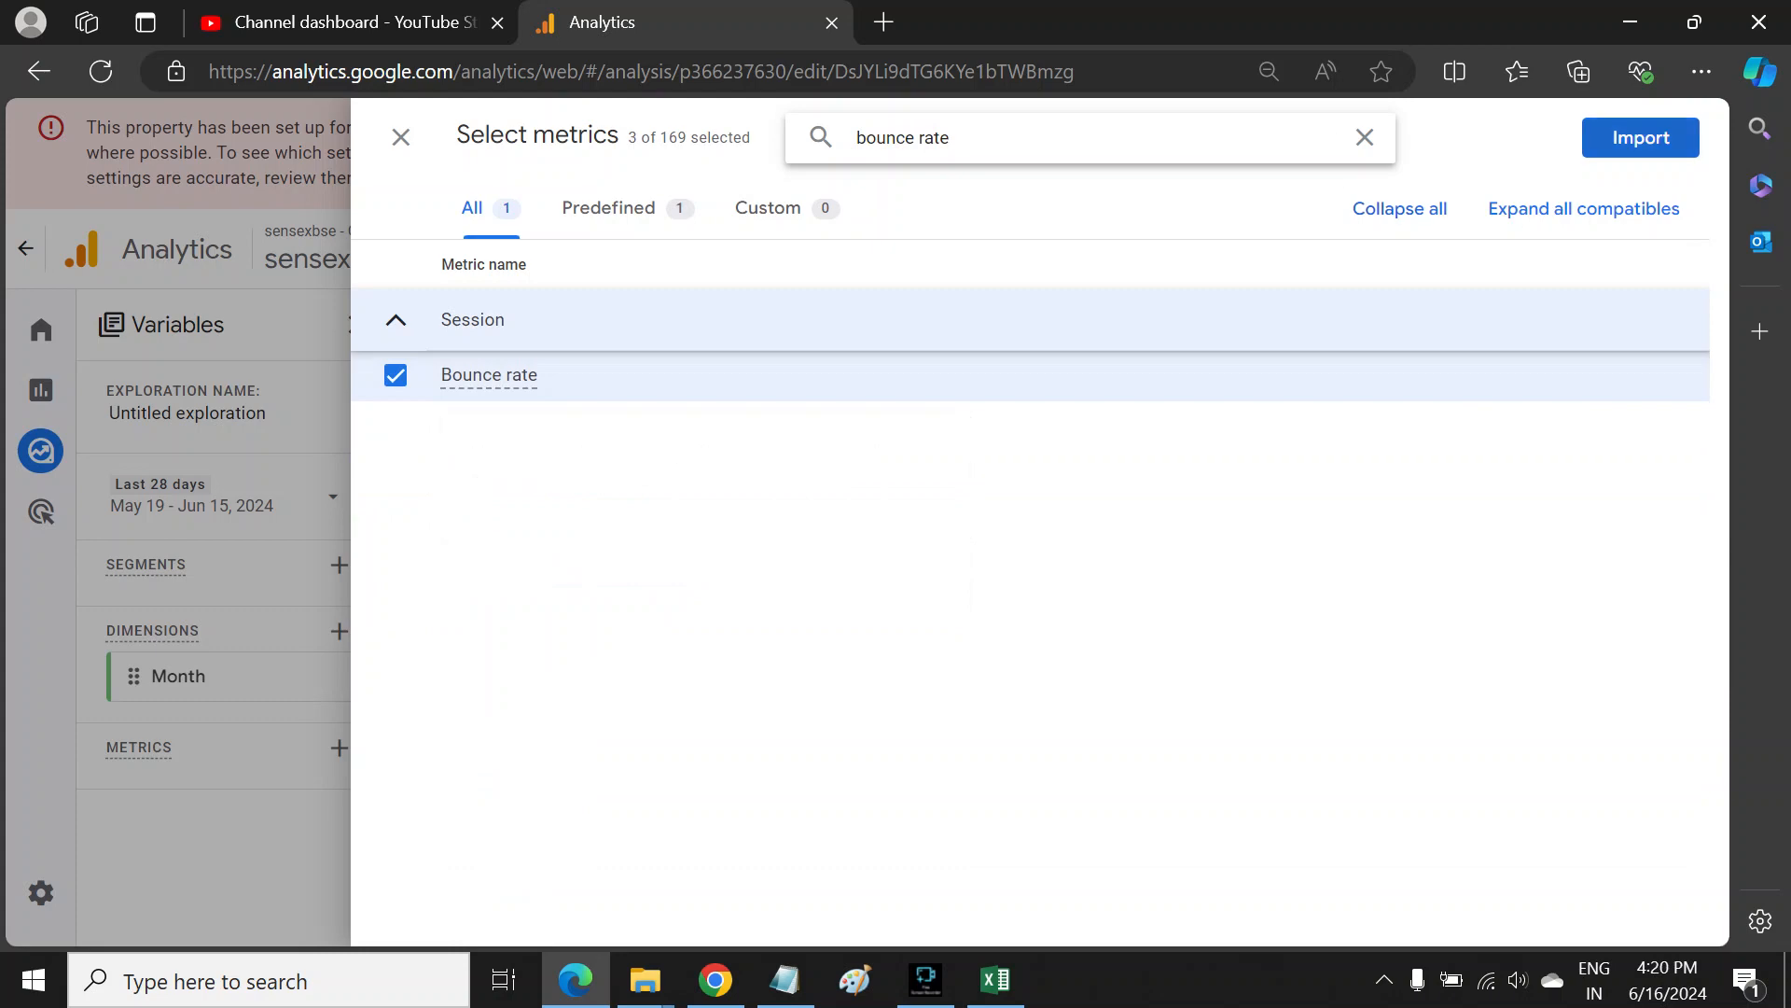
{"action": "left_click", "coordinate": [1641, 137]}
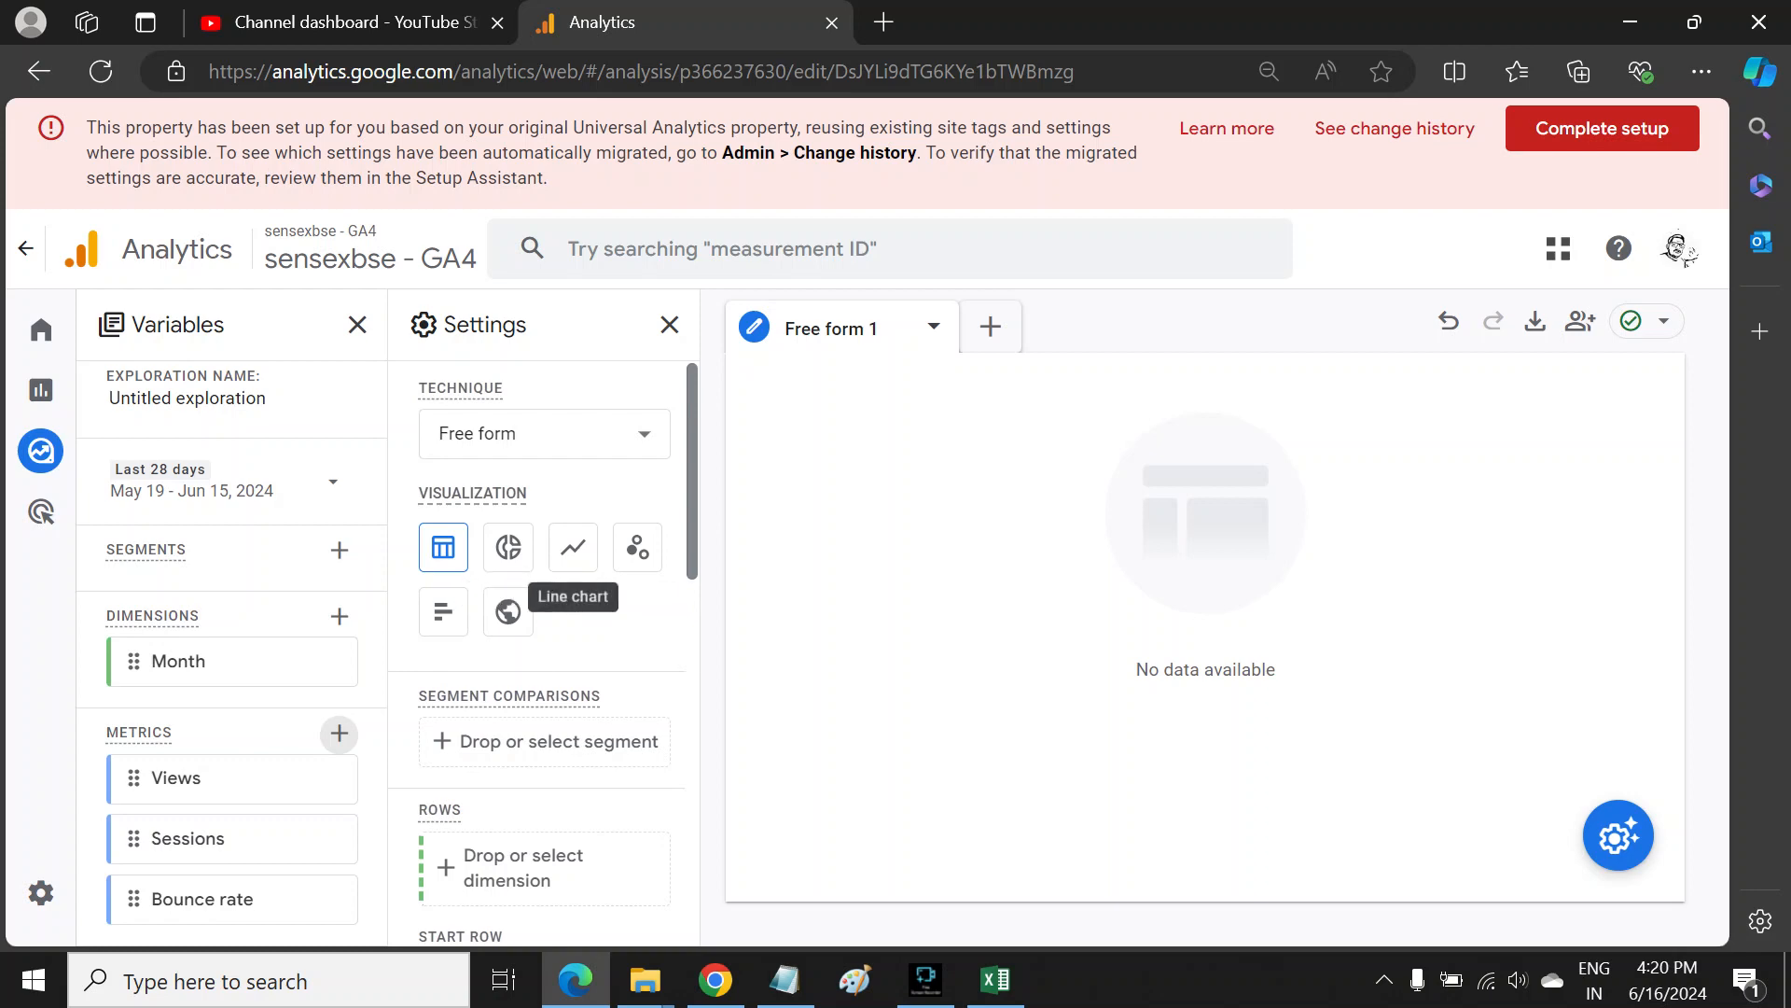
Step: Add the Month dimension to the rows of the free form table
{"action": "scroll", "coordinate": [544, 653], "scroll_direction": "down", "scroll_amount": 3}
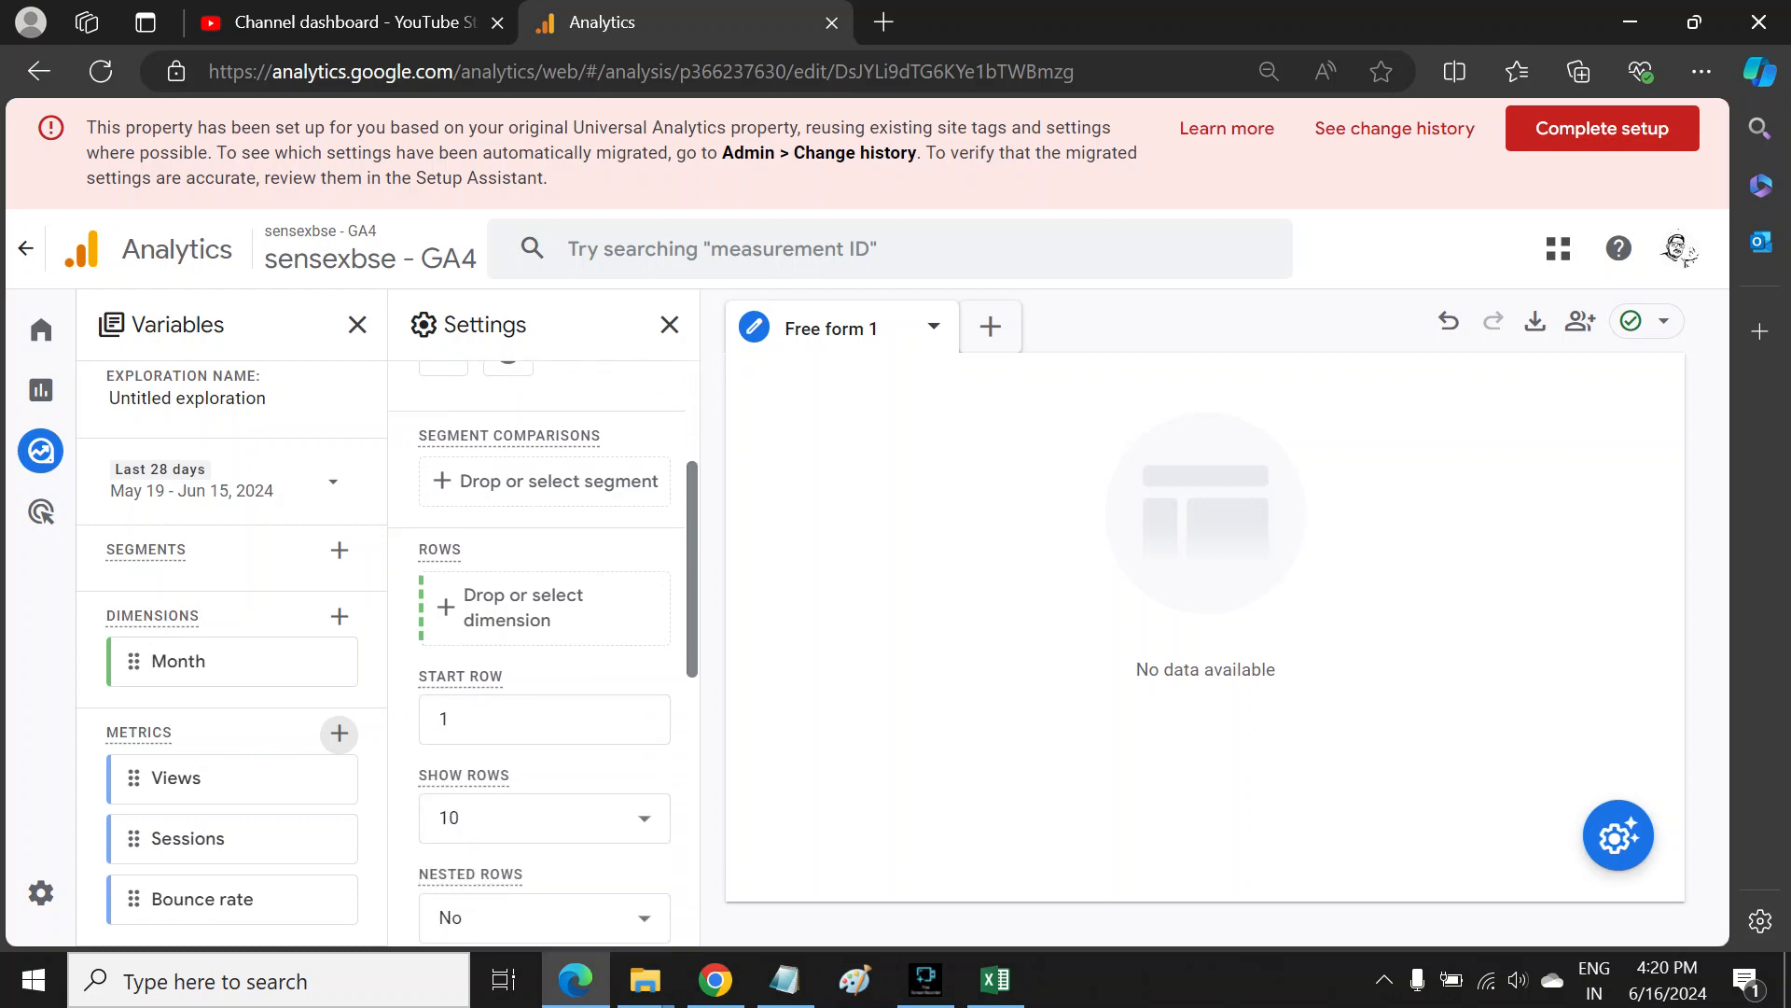
{"action": "scroll", "coordinate": [544, 653], "scroll_direction": "up", "scroll_amount": 2}
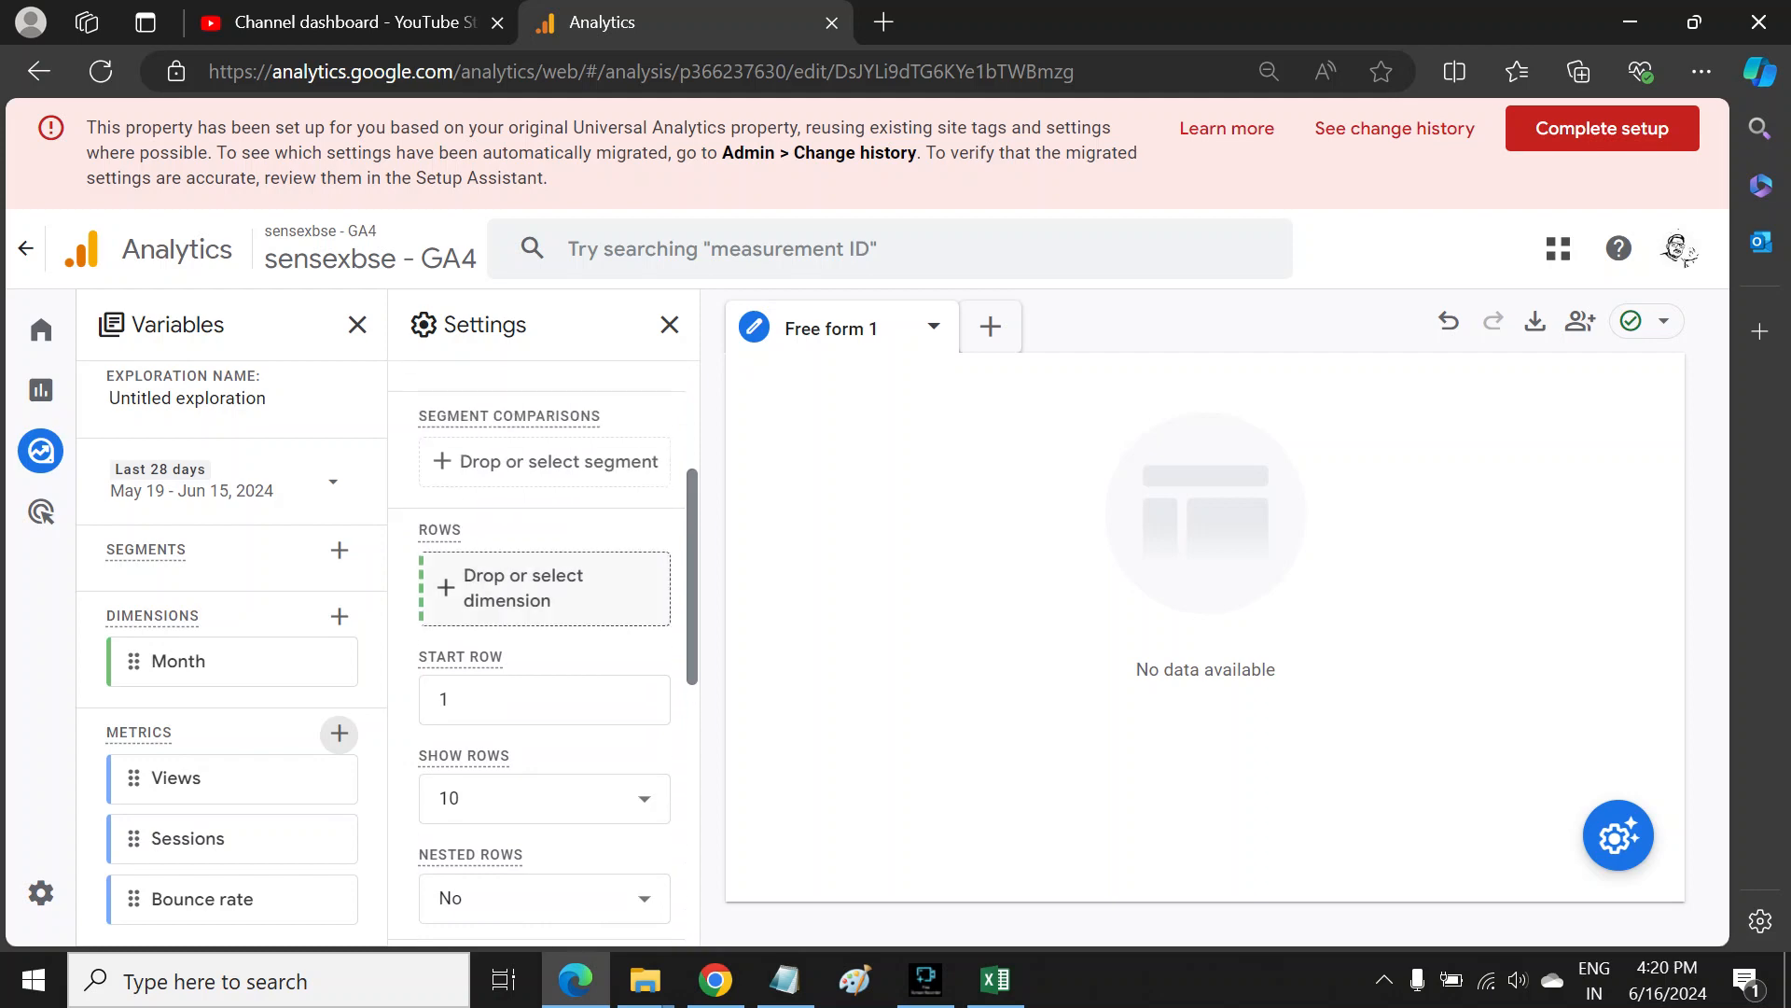
{"action": "left_click_drag", "start_coordinate": [177, 660], "coordinate": [559, 631]}
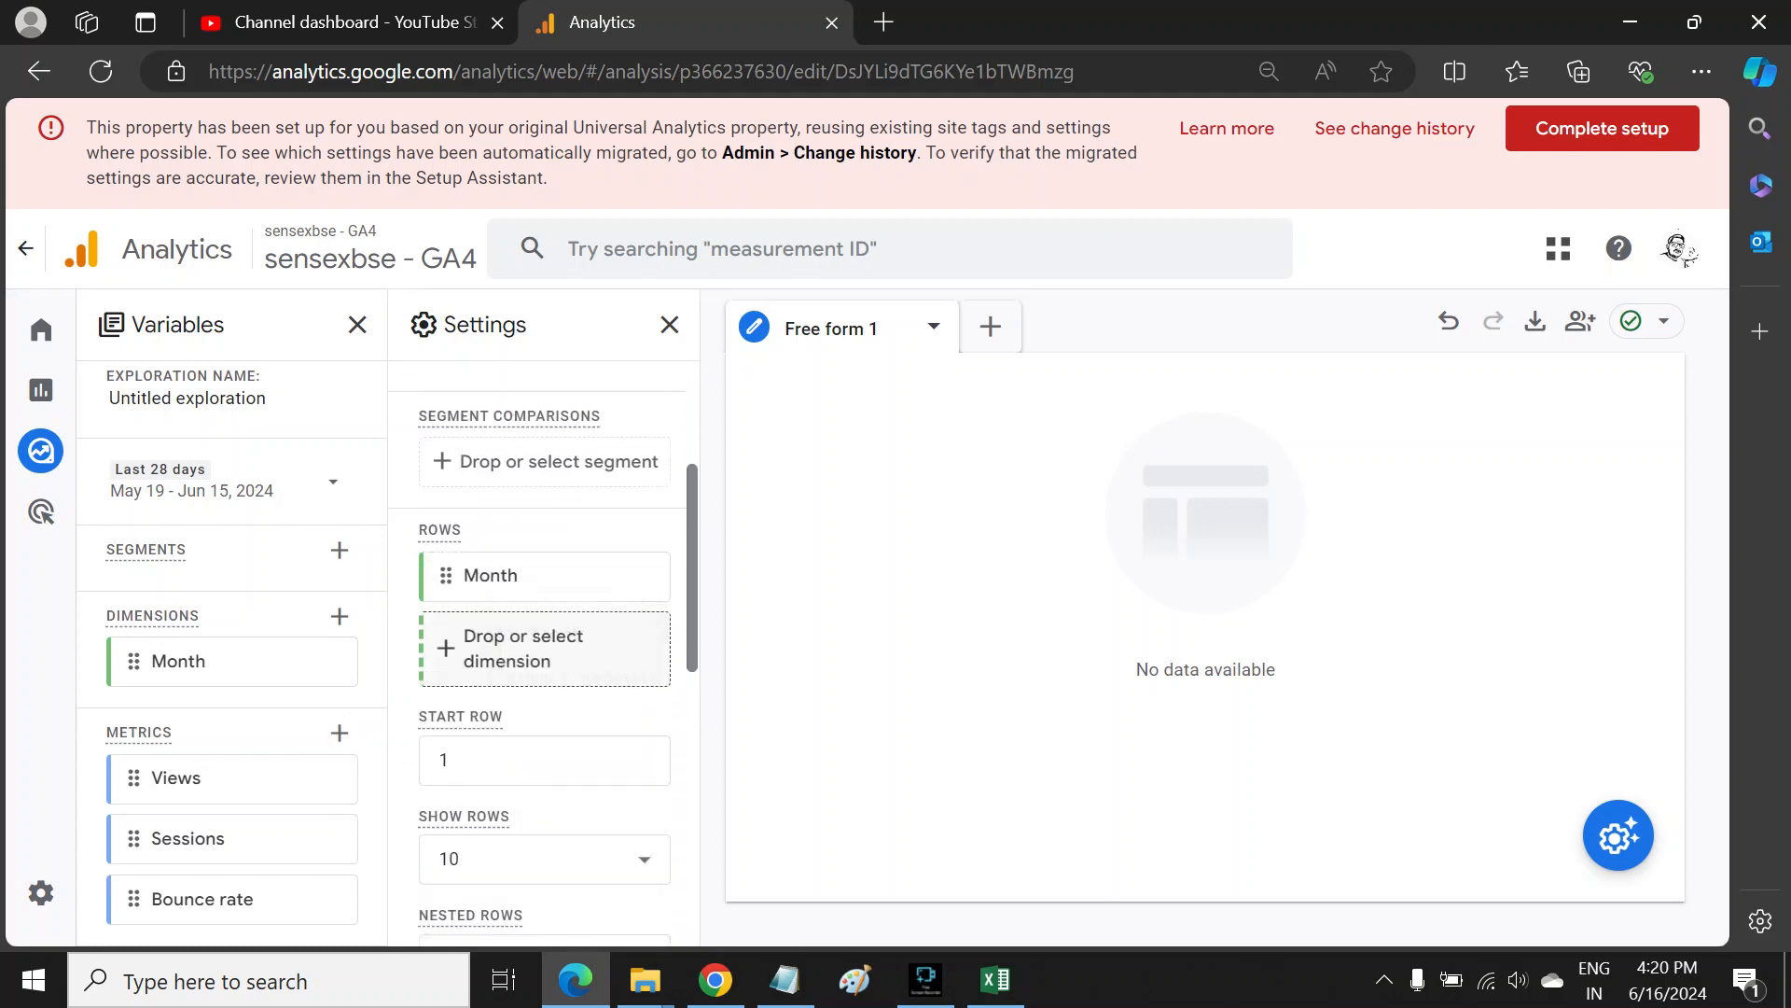
Step: Add the Views, Sessions and Bounce rate metrics as the values of the free form table
{"action": "scroll", "coordinate": [543, 653], "scroll_direction": "down", "scroll_amount": 6}
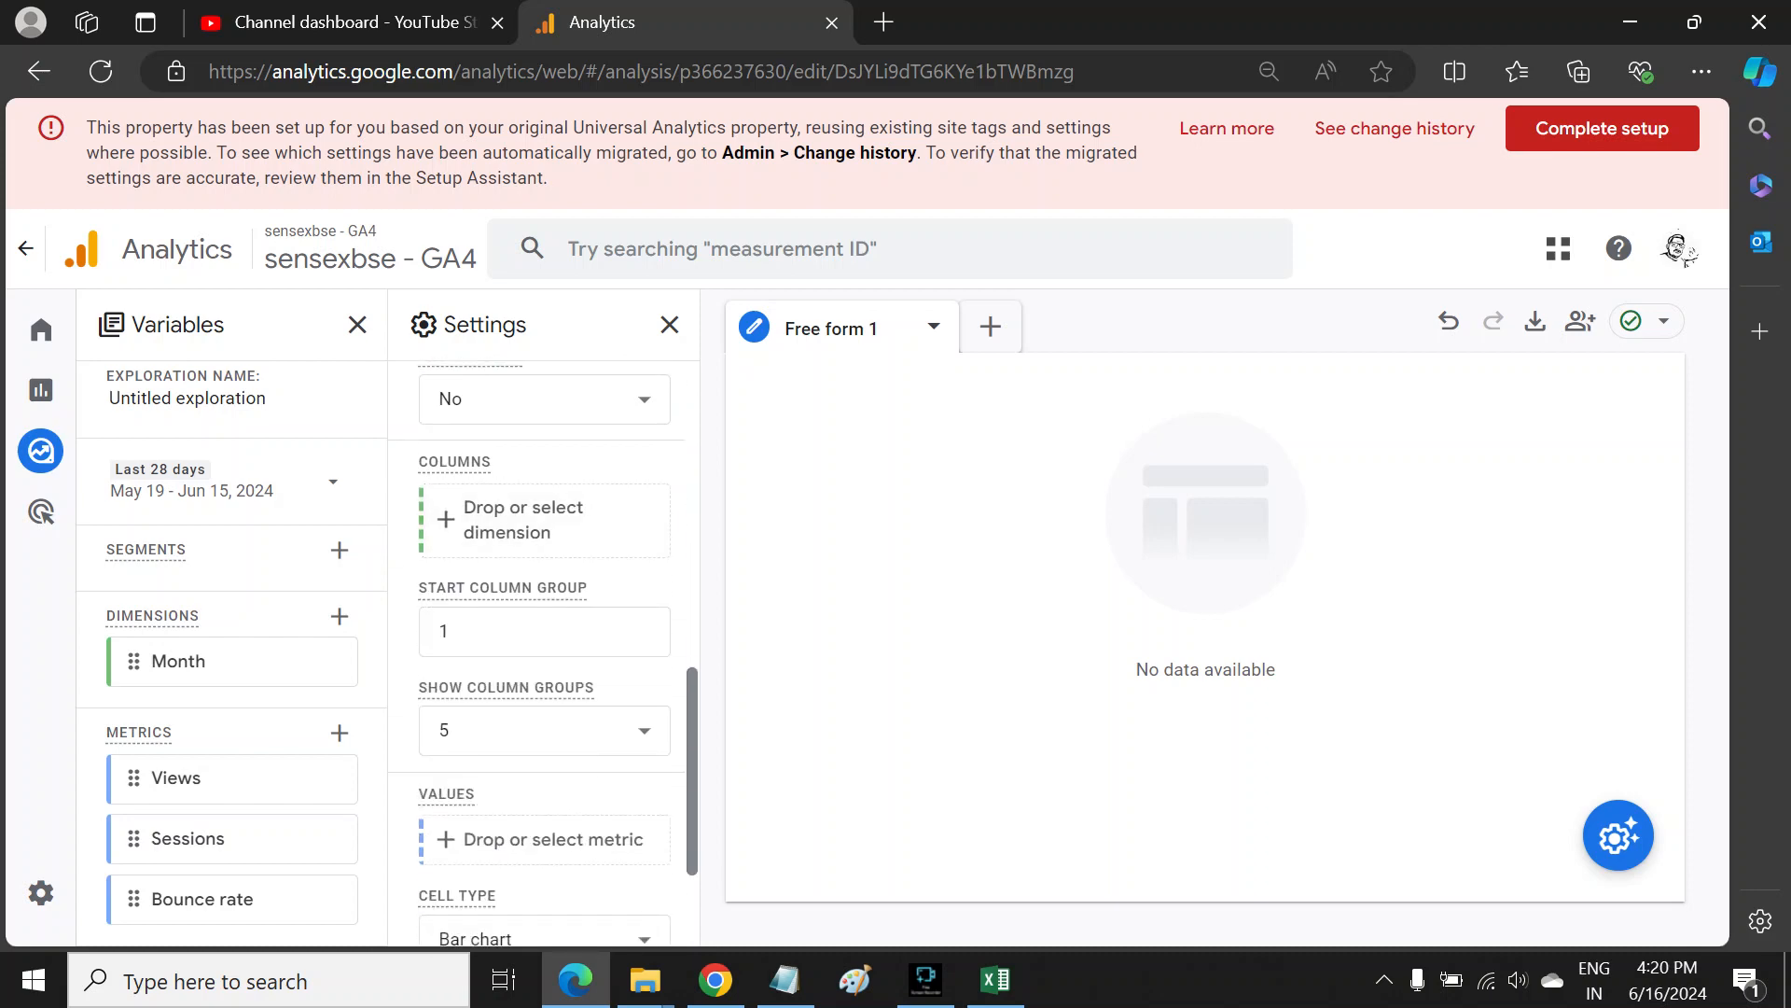
{"action": "scroll", "coordinate": [543, 653], "scroll_direction": "down", "scroll_amount": 2}
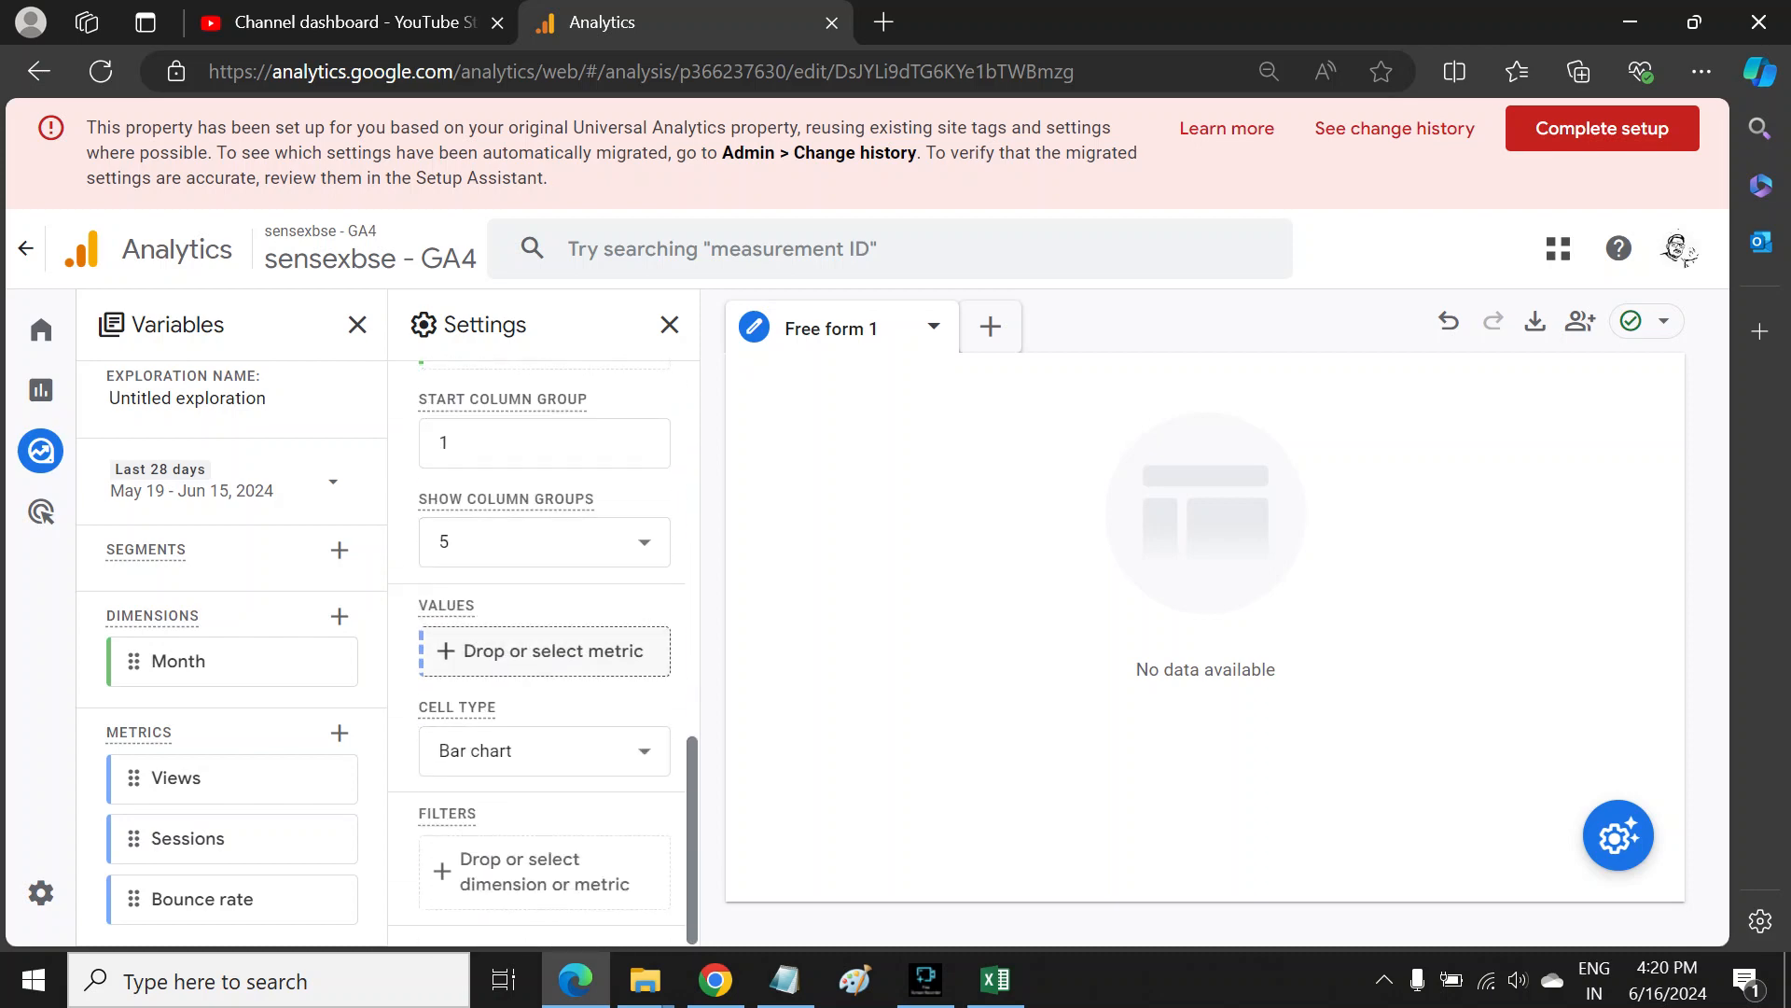
{"action": "left_click", "coordinate": [544, 650]}
{"action": "left_click", "coordinate": [569, 687]}
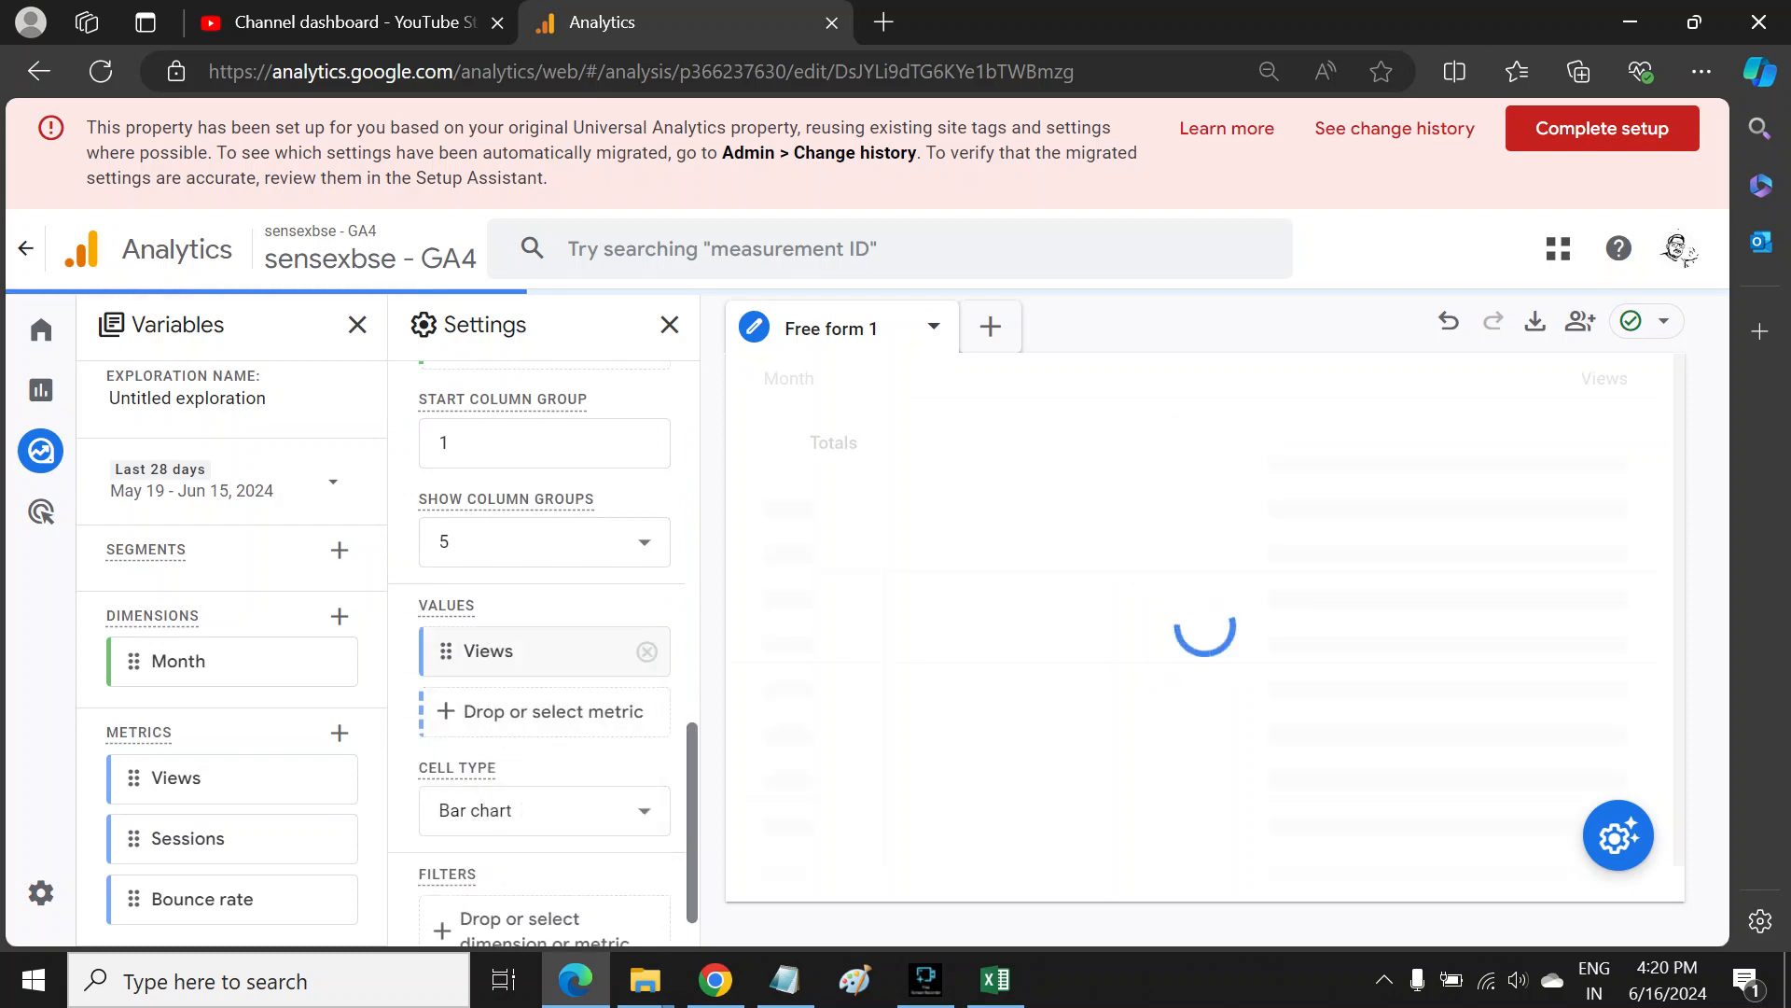
{"action": "left_click", "coordinate": [544, 711]}
{"action": "left_click", "coordinate": [541, 752]}
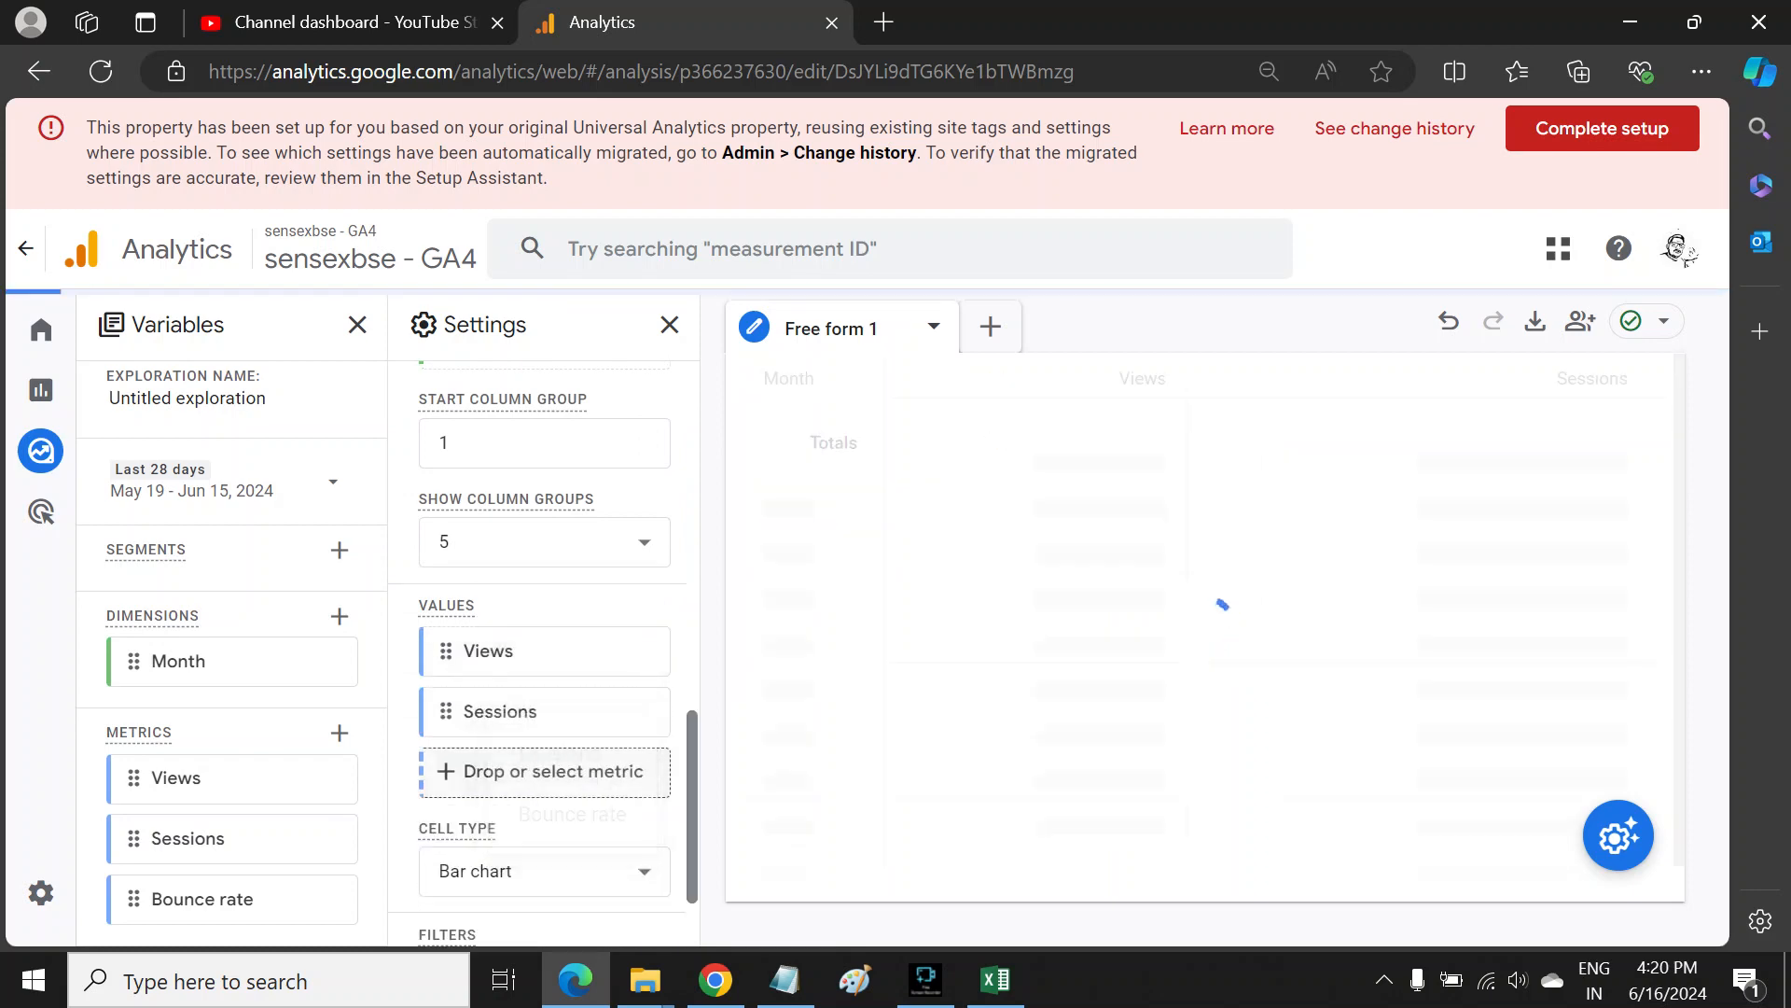
{"action": "left_click", "coordinate": [544, 771]}
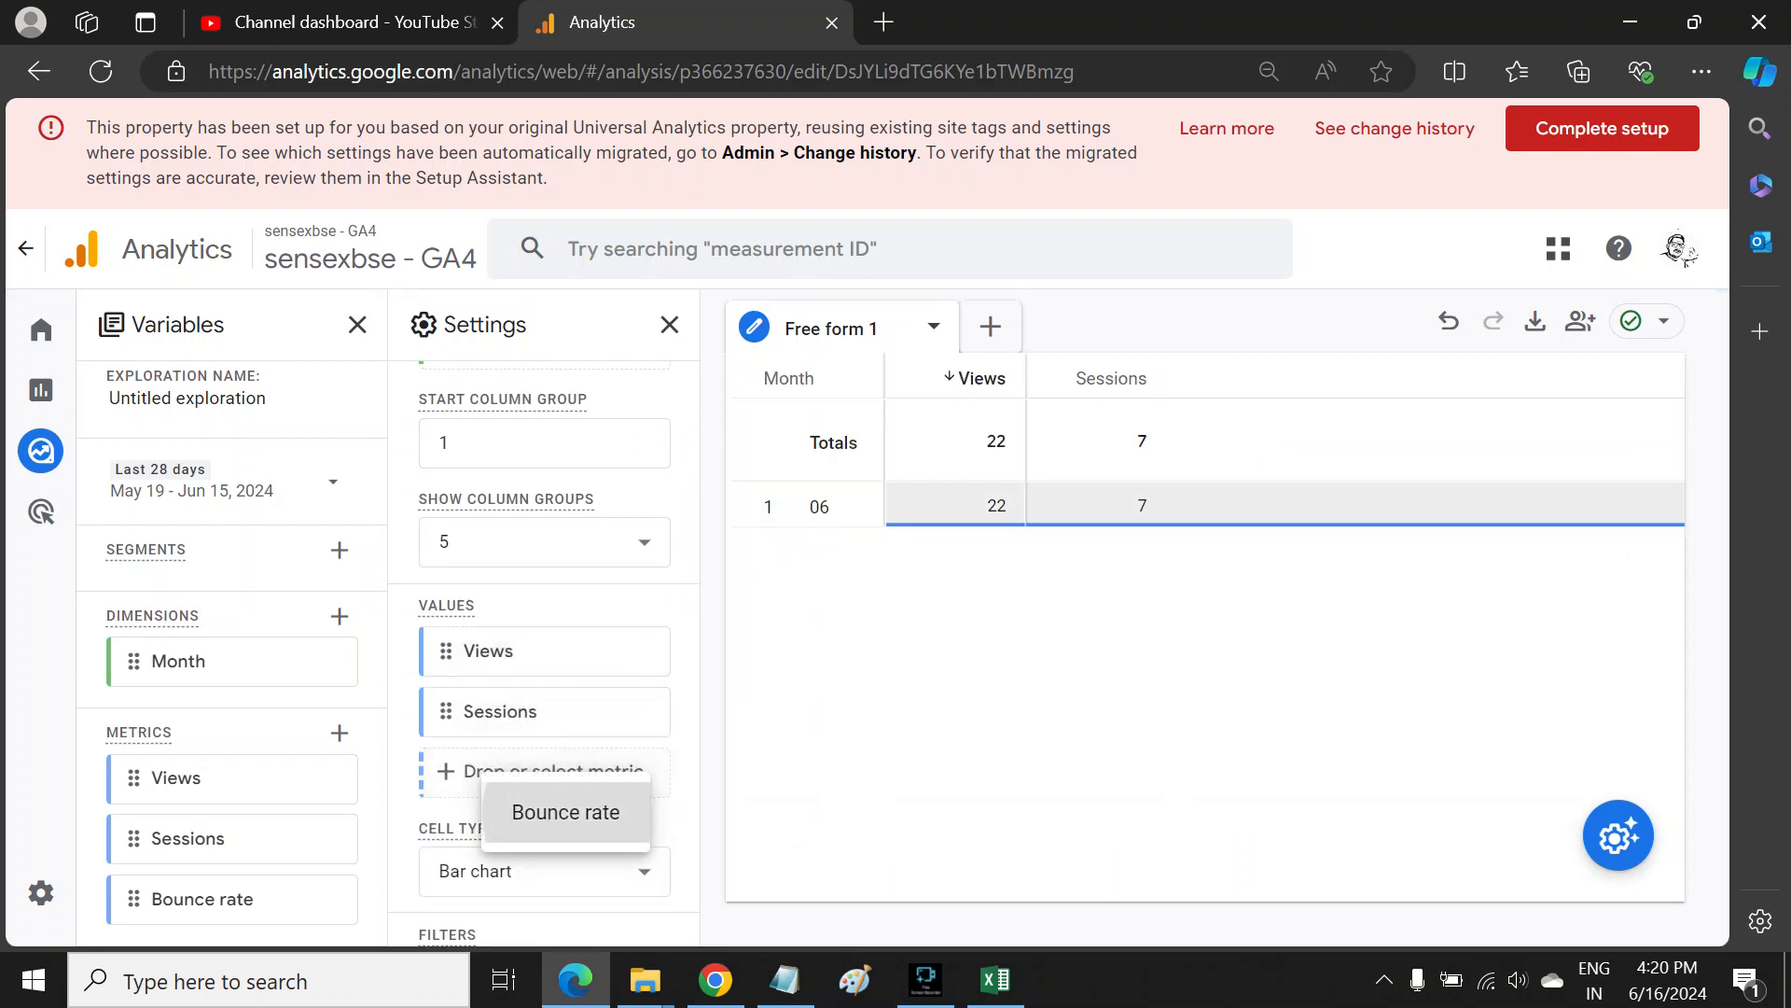
{"action": "left_click", "coordinate": [566, 812]}
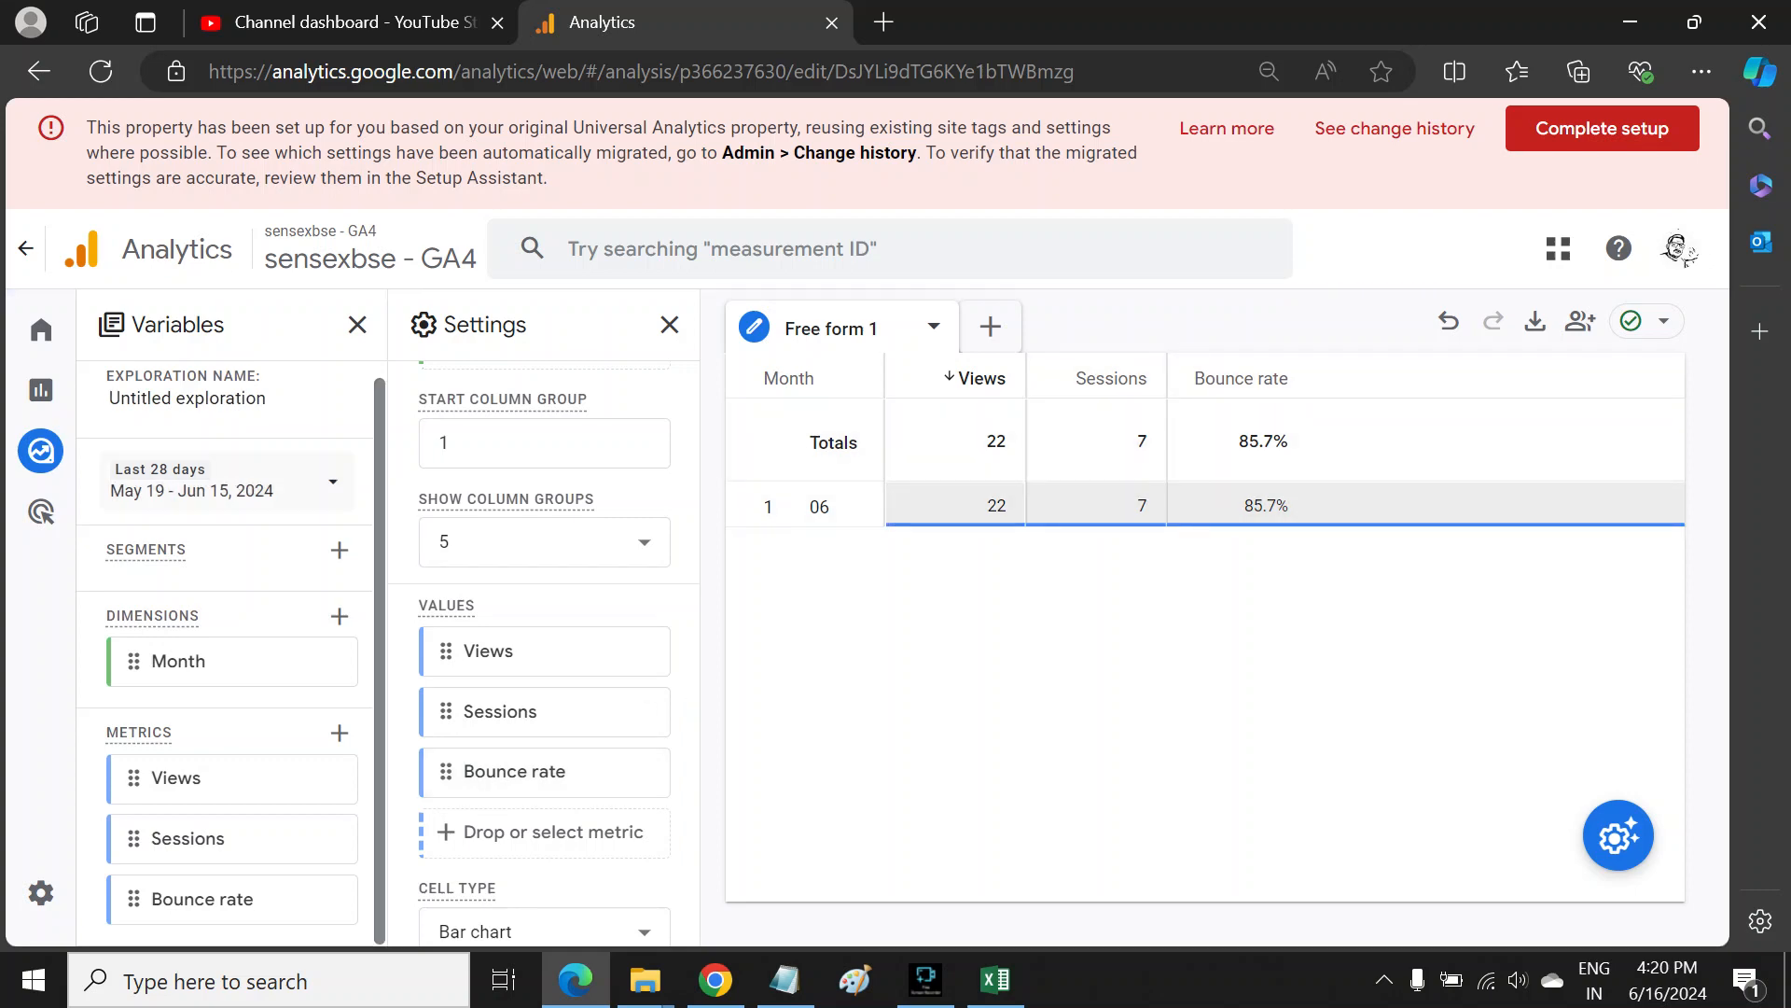
Step: Set the exploration's date range to a custom period from Apr 17 to Jun 13, 2024
{"action": "left_click", "coordinate": [224, 480]}
{"action": "scroll", "coordinate": [592, 510], "scroll_direction": "up", "scroll_amount": 3}
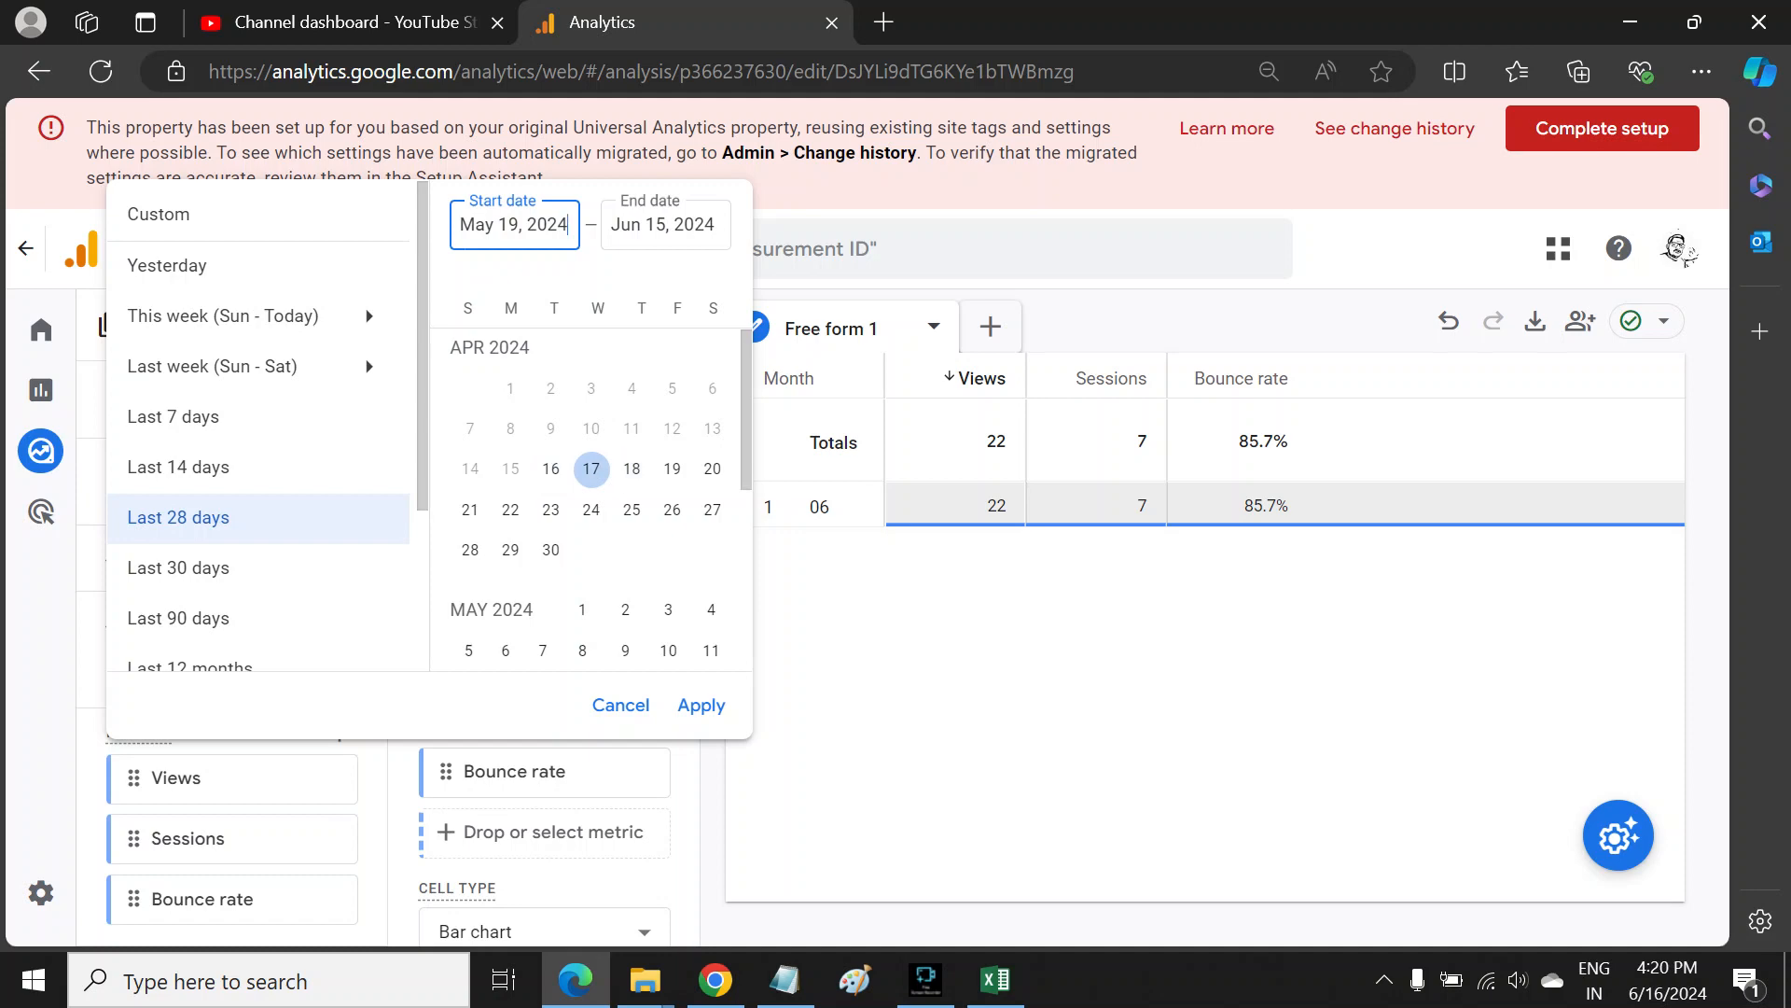
{"action": "left_click", "coordinate": [591, 469]}
{"action": "scroll", "coordinate": [628, 507], "scroll_direction": "down", "scroll_amount": 5}
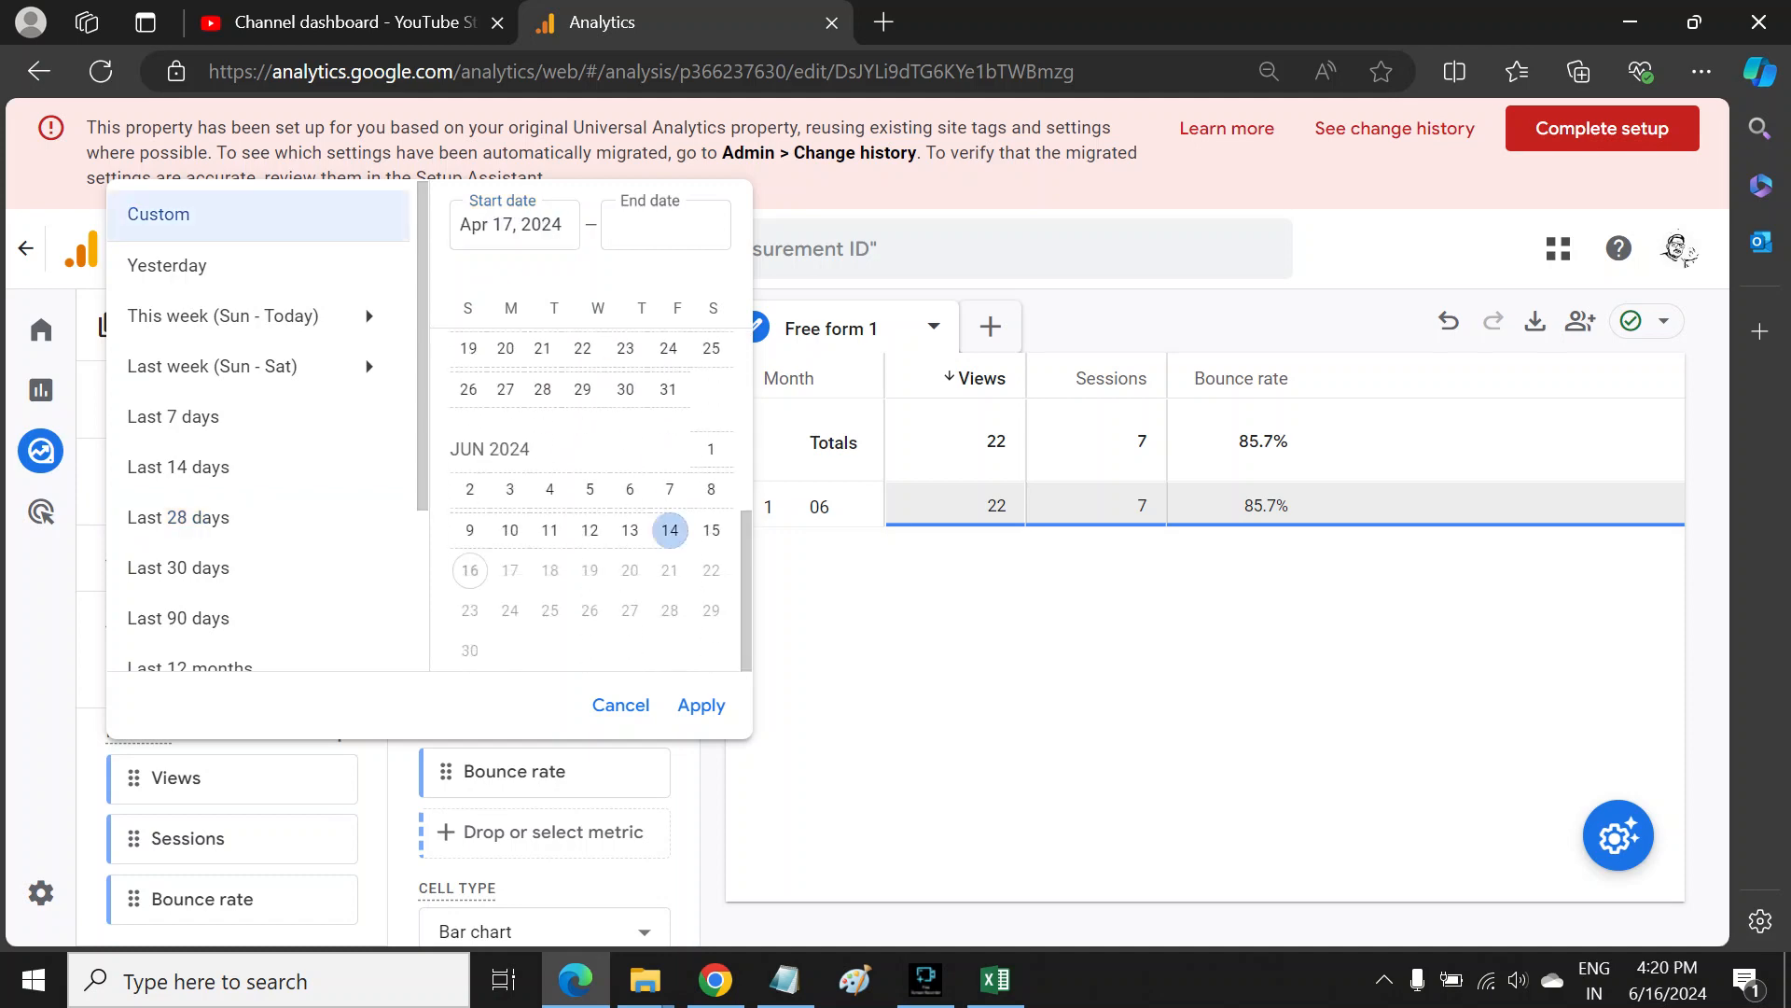
{"action": "left_click", "coordinate": [629, 530]}
{"action": "left_click", "coordinate": [702, 706]}
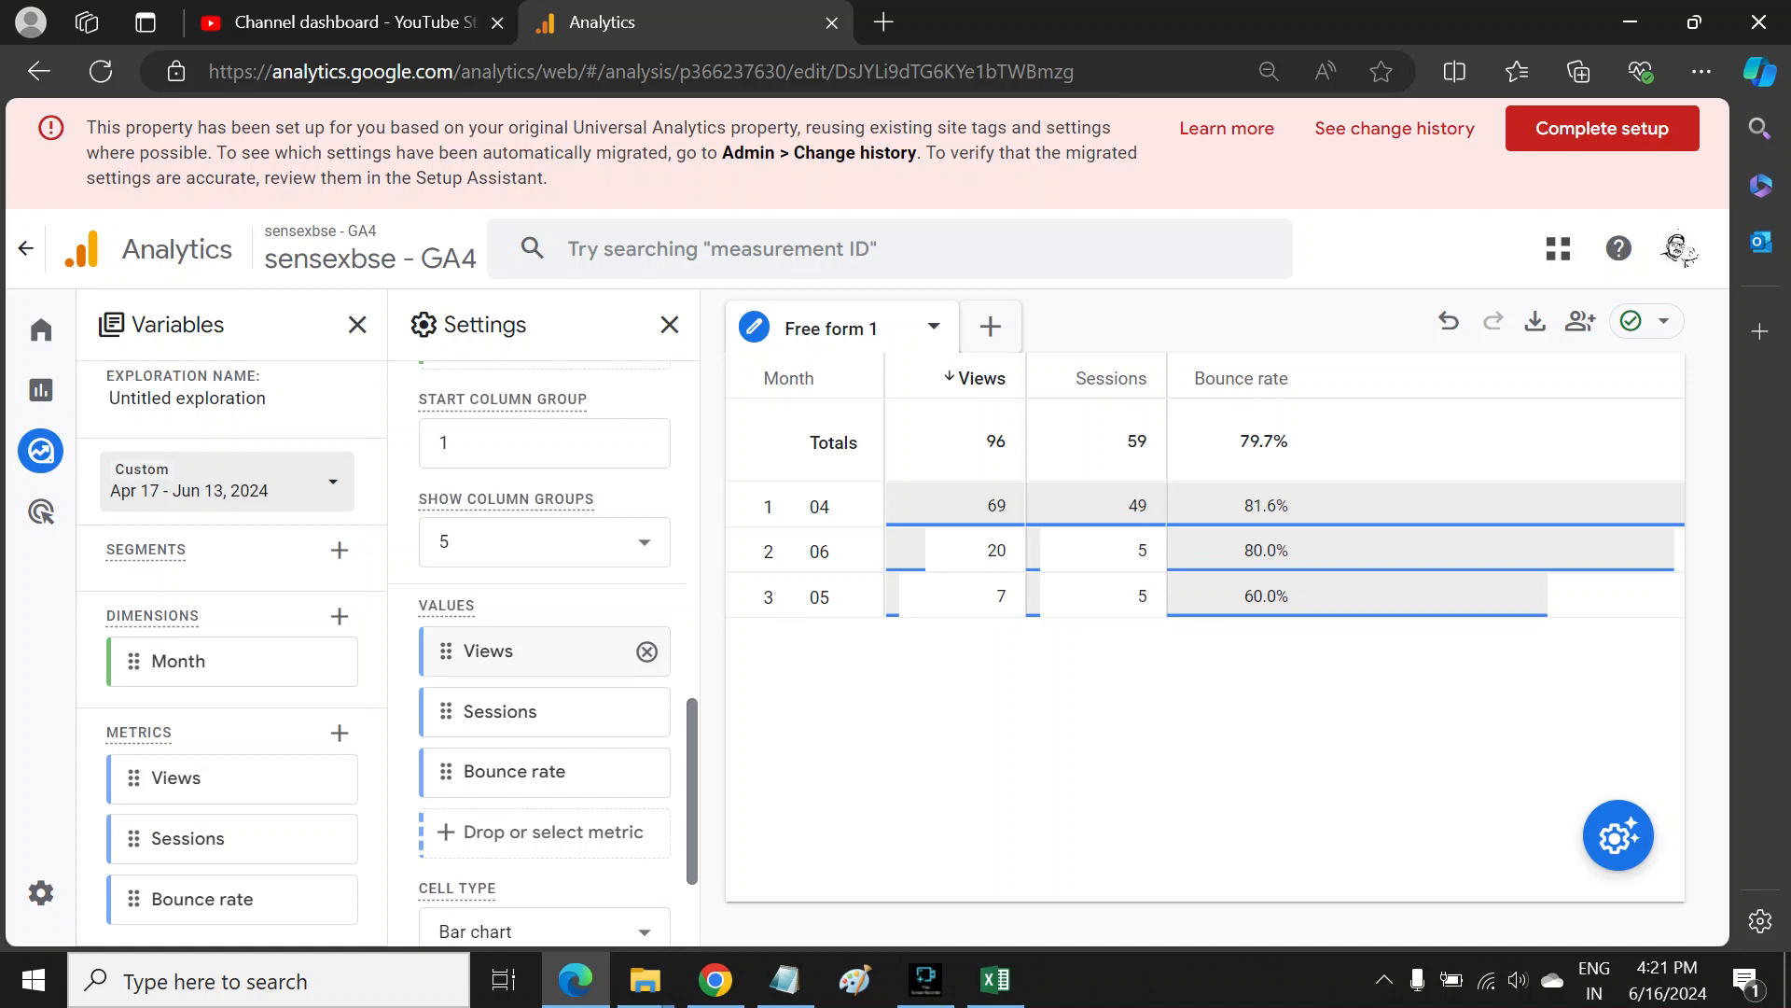
Step: Search the available dimensions for "country" and import the Country dimension into the exploration
{"action": "scroll", "coordinate": [560, 650], "scroll_direction": "down", "scroll_amount": 2}
{"action": "scroll", "coordinate": [560, 644], "scroll_direction": "up", "scroll_amount": 3}
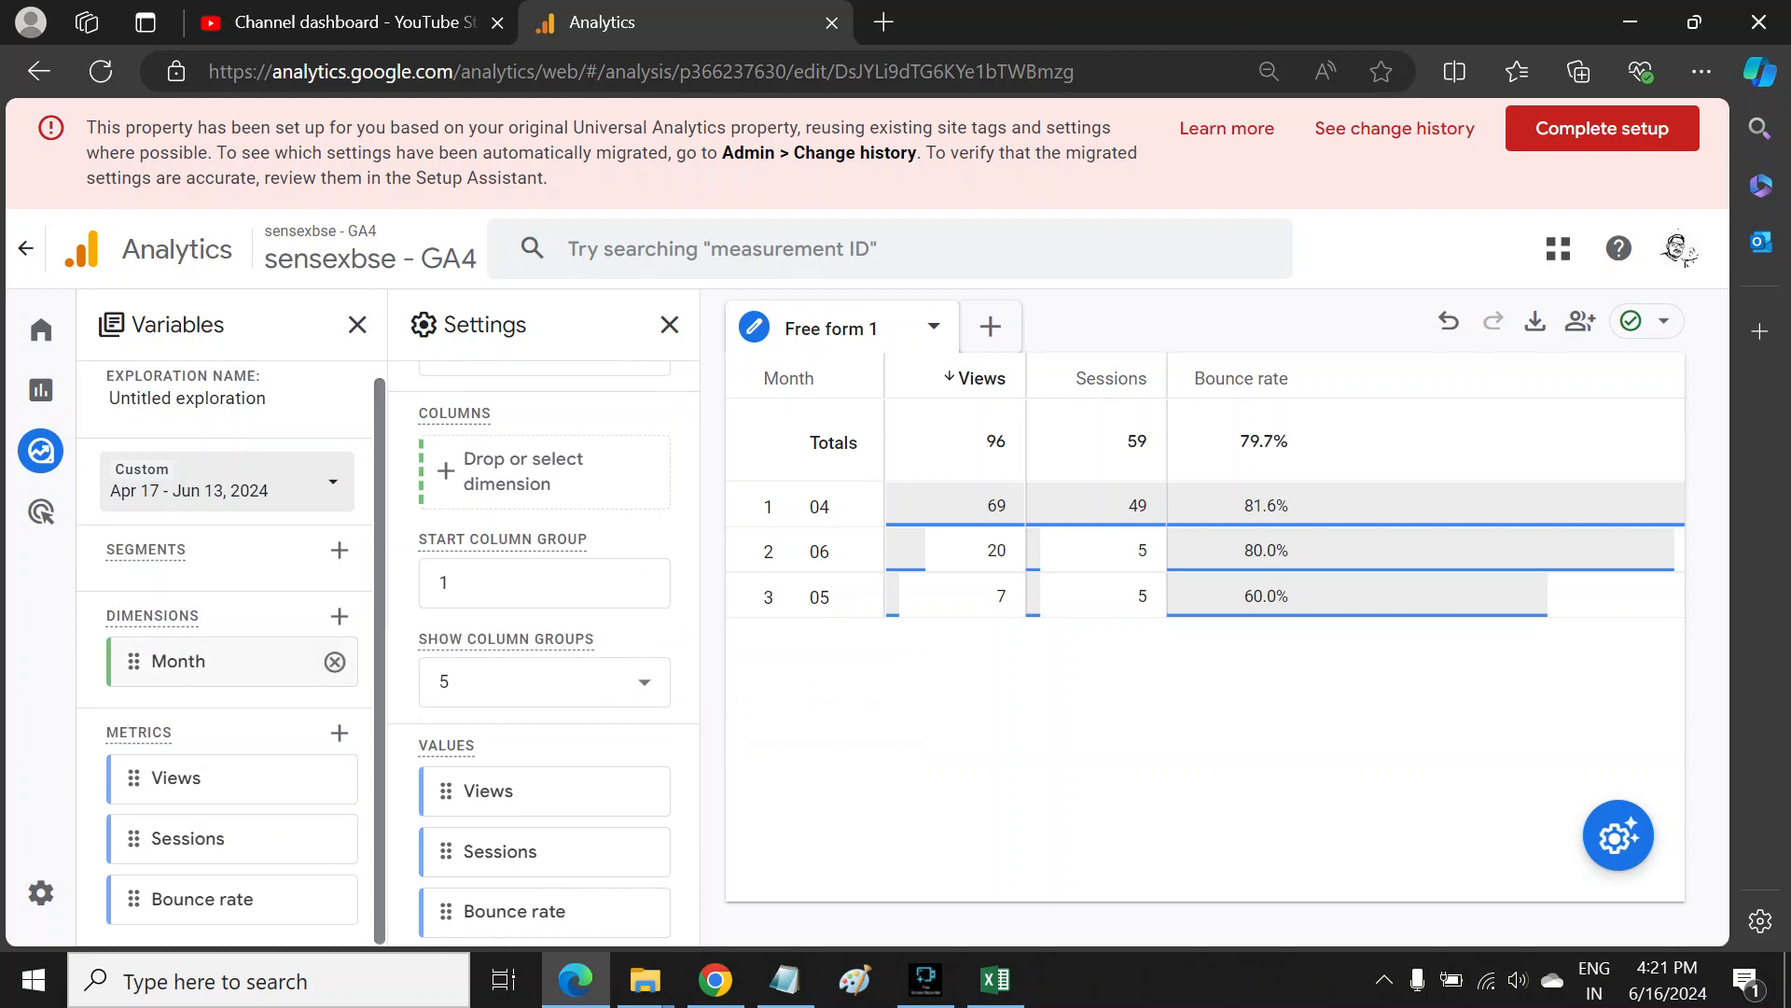
{"action": "left_click", "coordinate": [338, 616]}
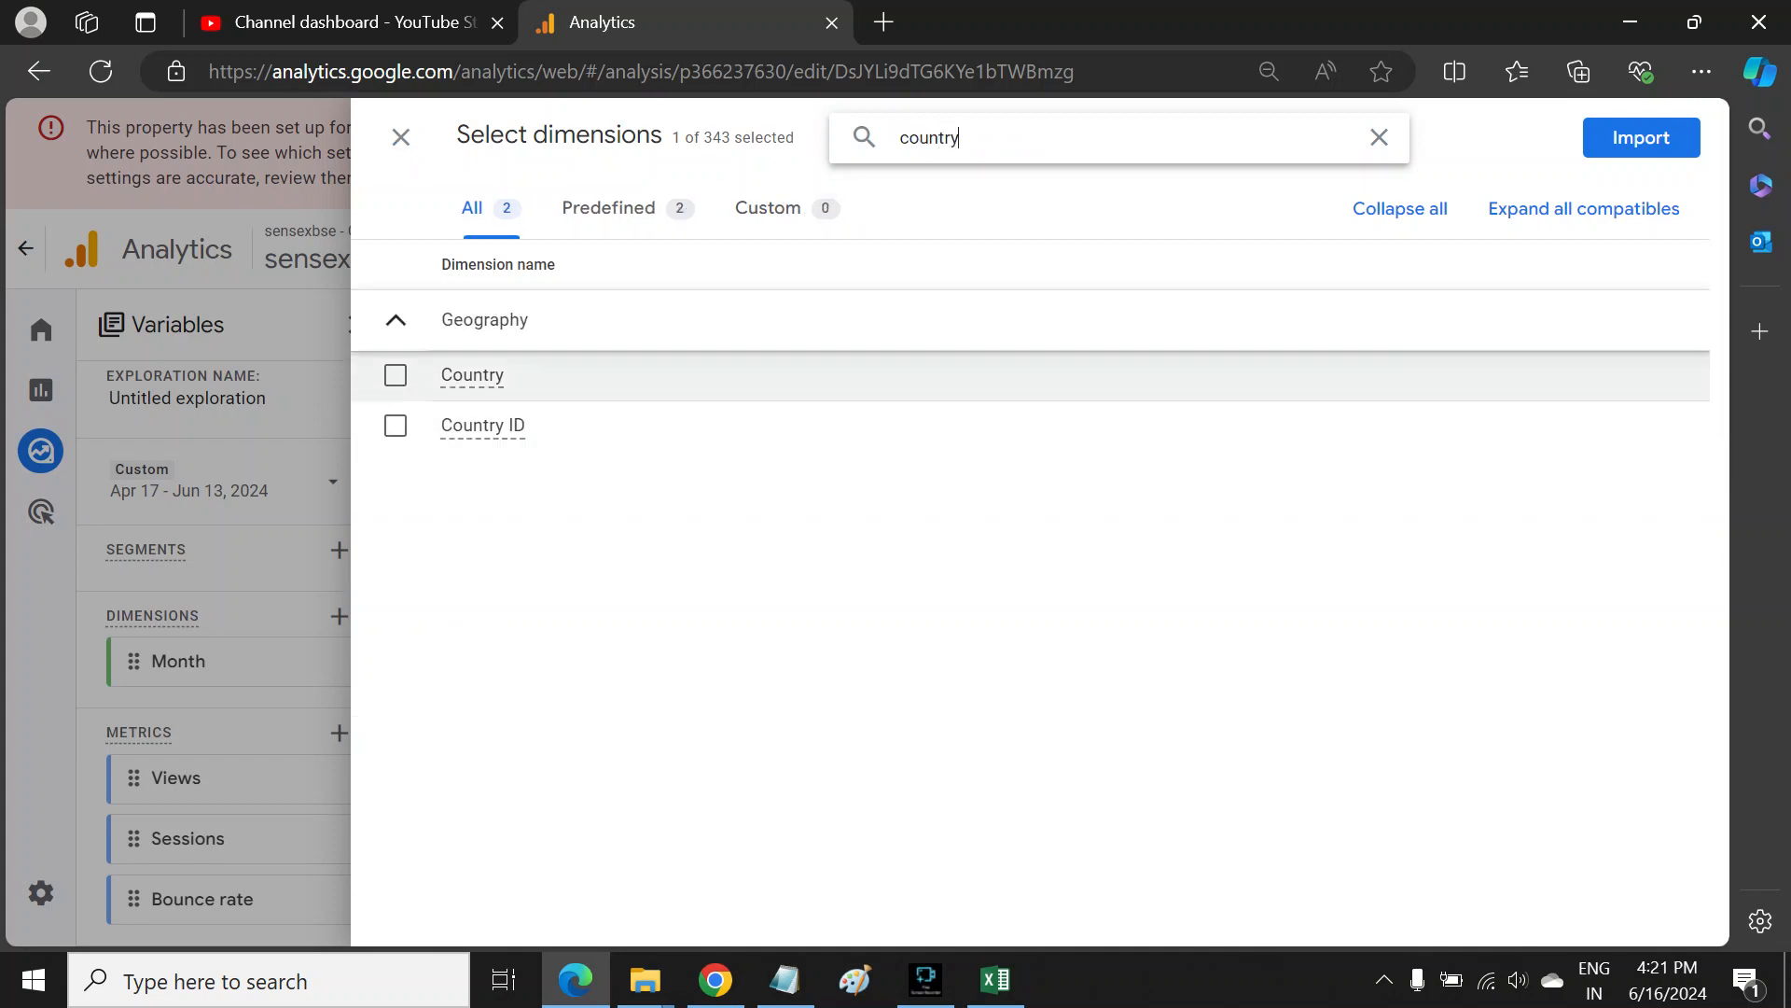
{"action": "left_click", "coordinate": [467, 375]}
{"action": "left_click", "coordinate": [1641, 137]}
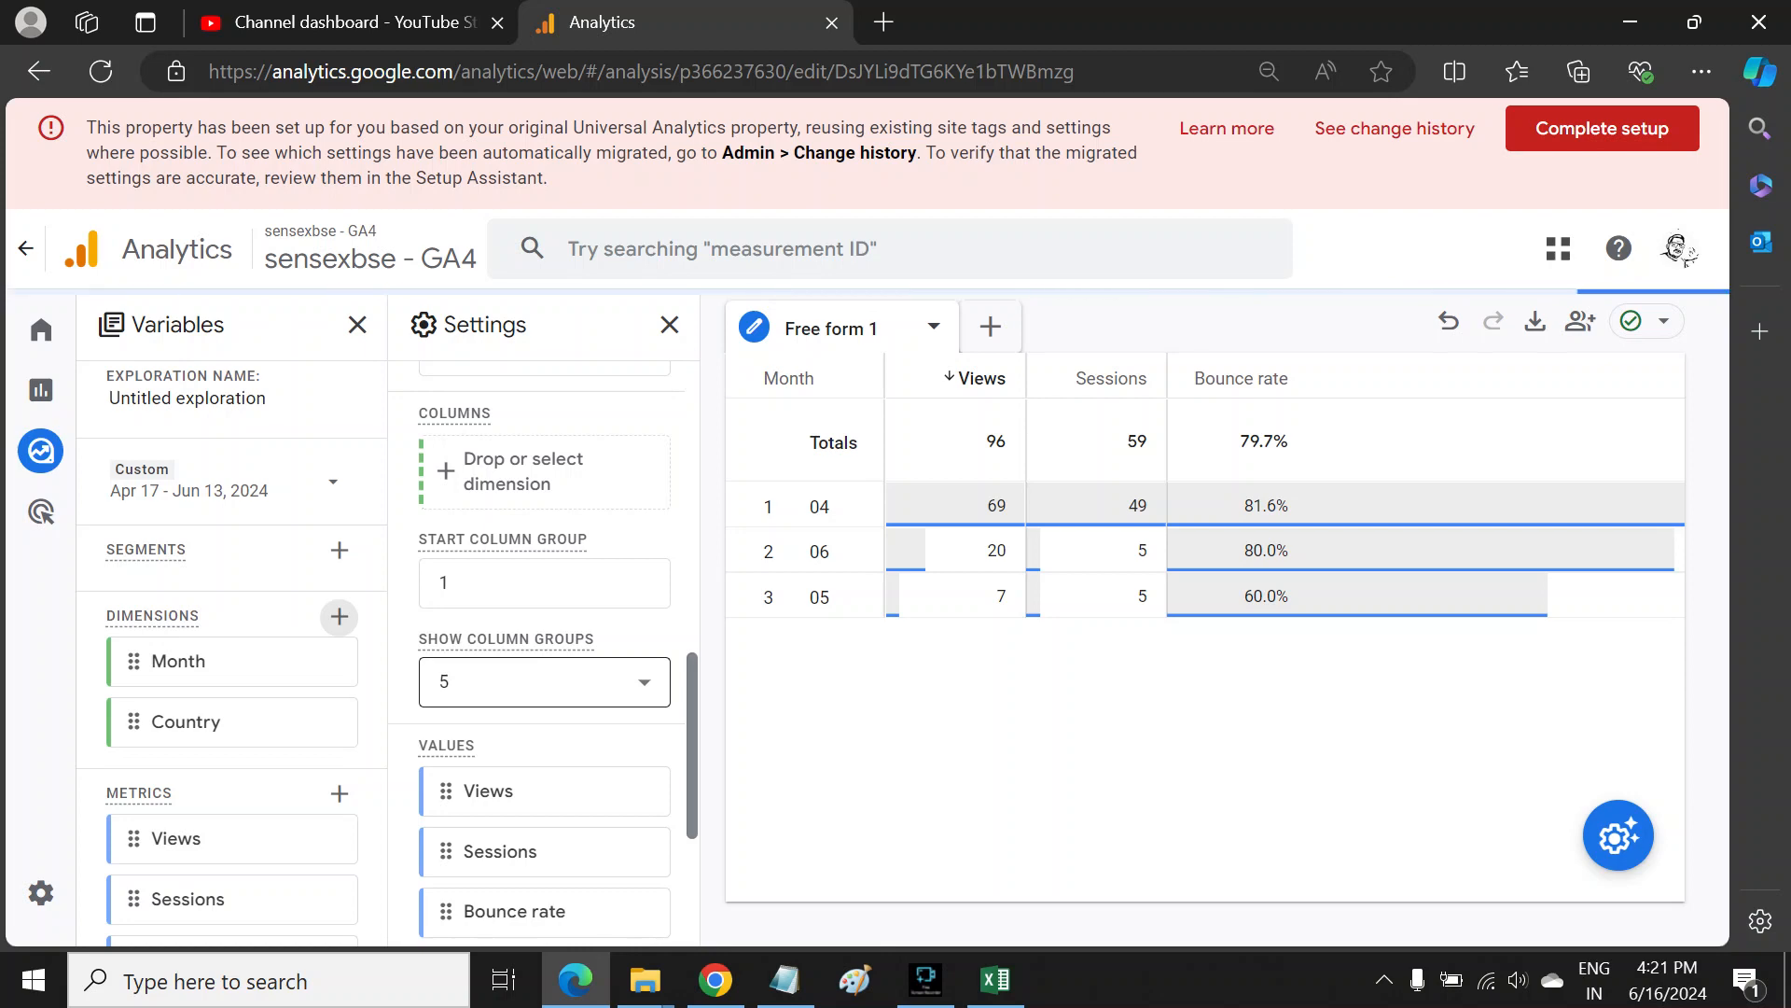
Step: Replace Month with Country as the row dimension of the free form table
{"action": "scroll", "coordinate": [544, 653], "scroll_direction": "up", "scroll_amount": 4}
{"action": "scroll", "coordinate": [544, 653], "scroll_direction": "up", "scroll_amount": 3}
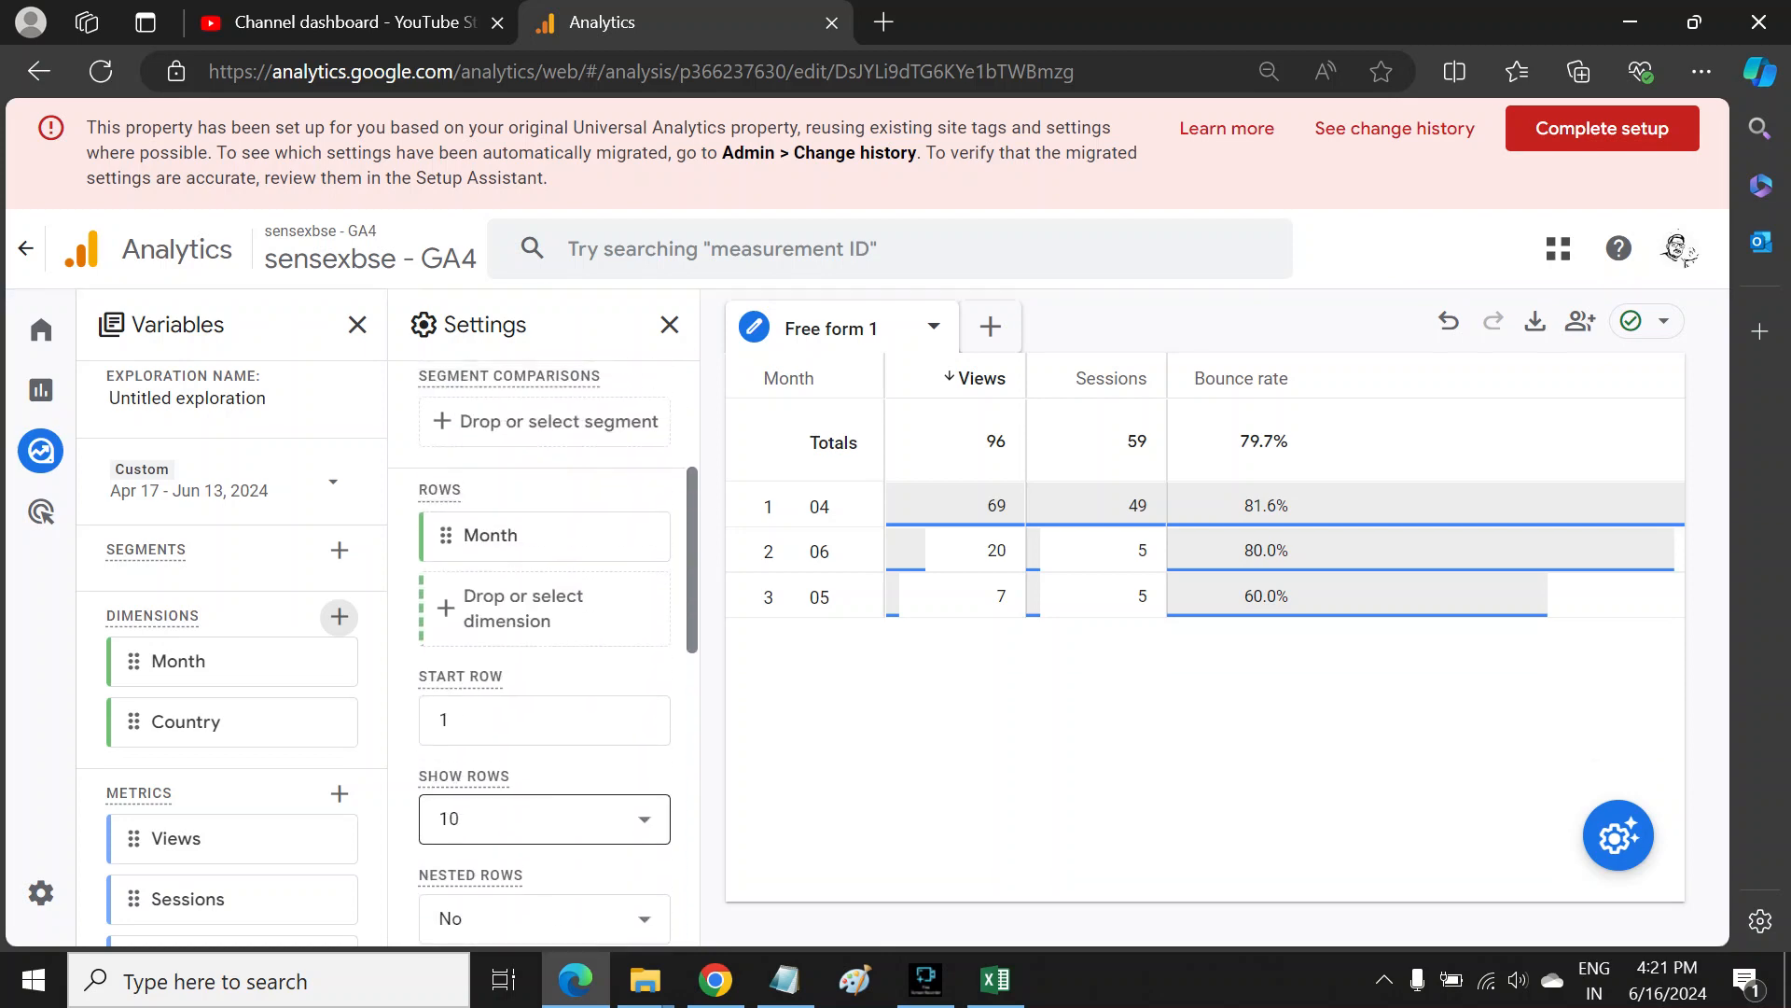
{"action": "left_click", "coordinate": [647, 667]}
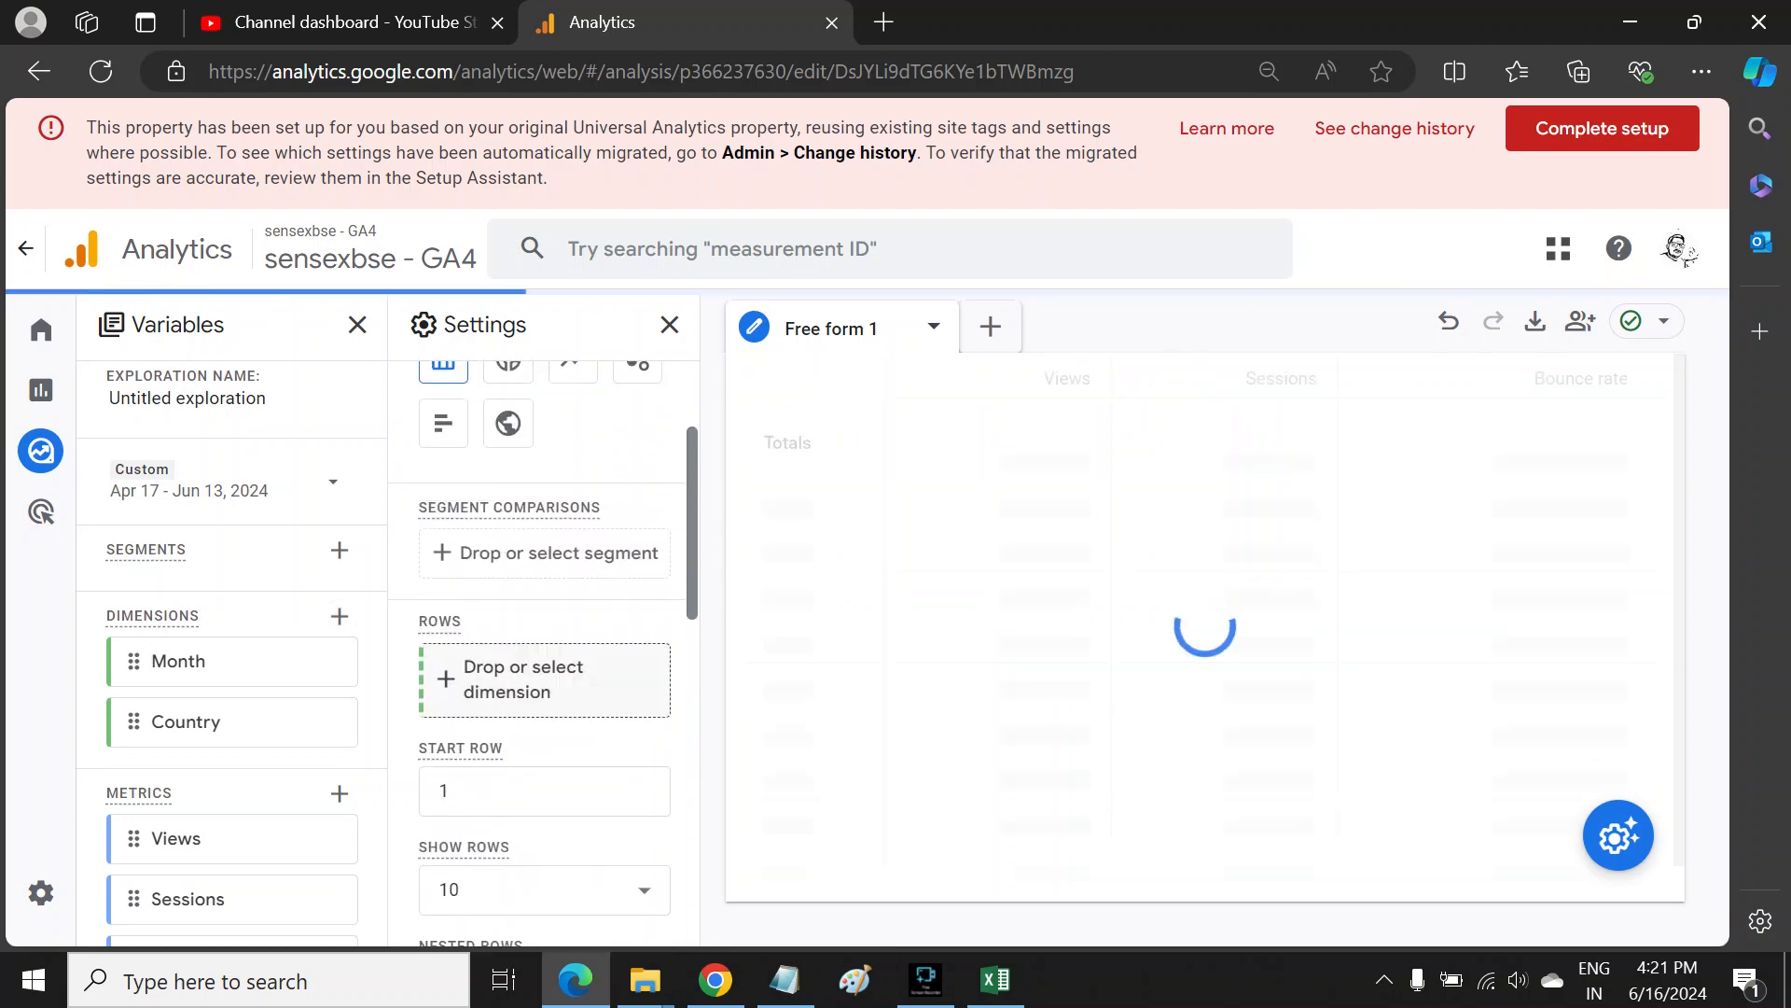
{"action": "left_click", "coordinate": [560, 678]}
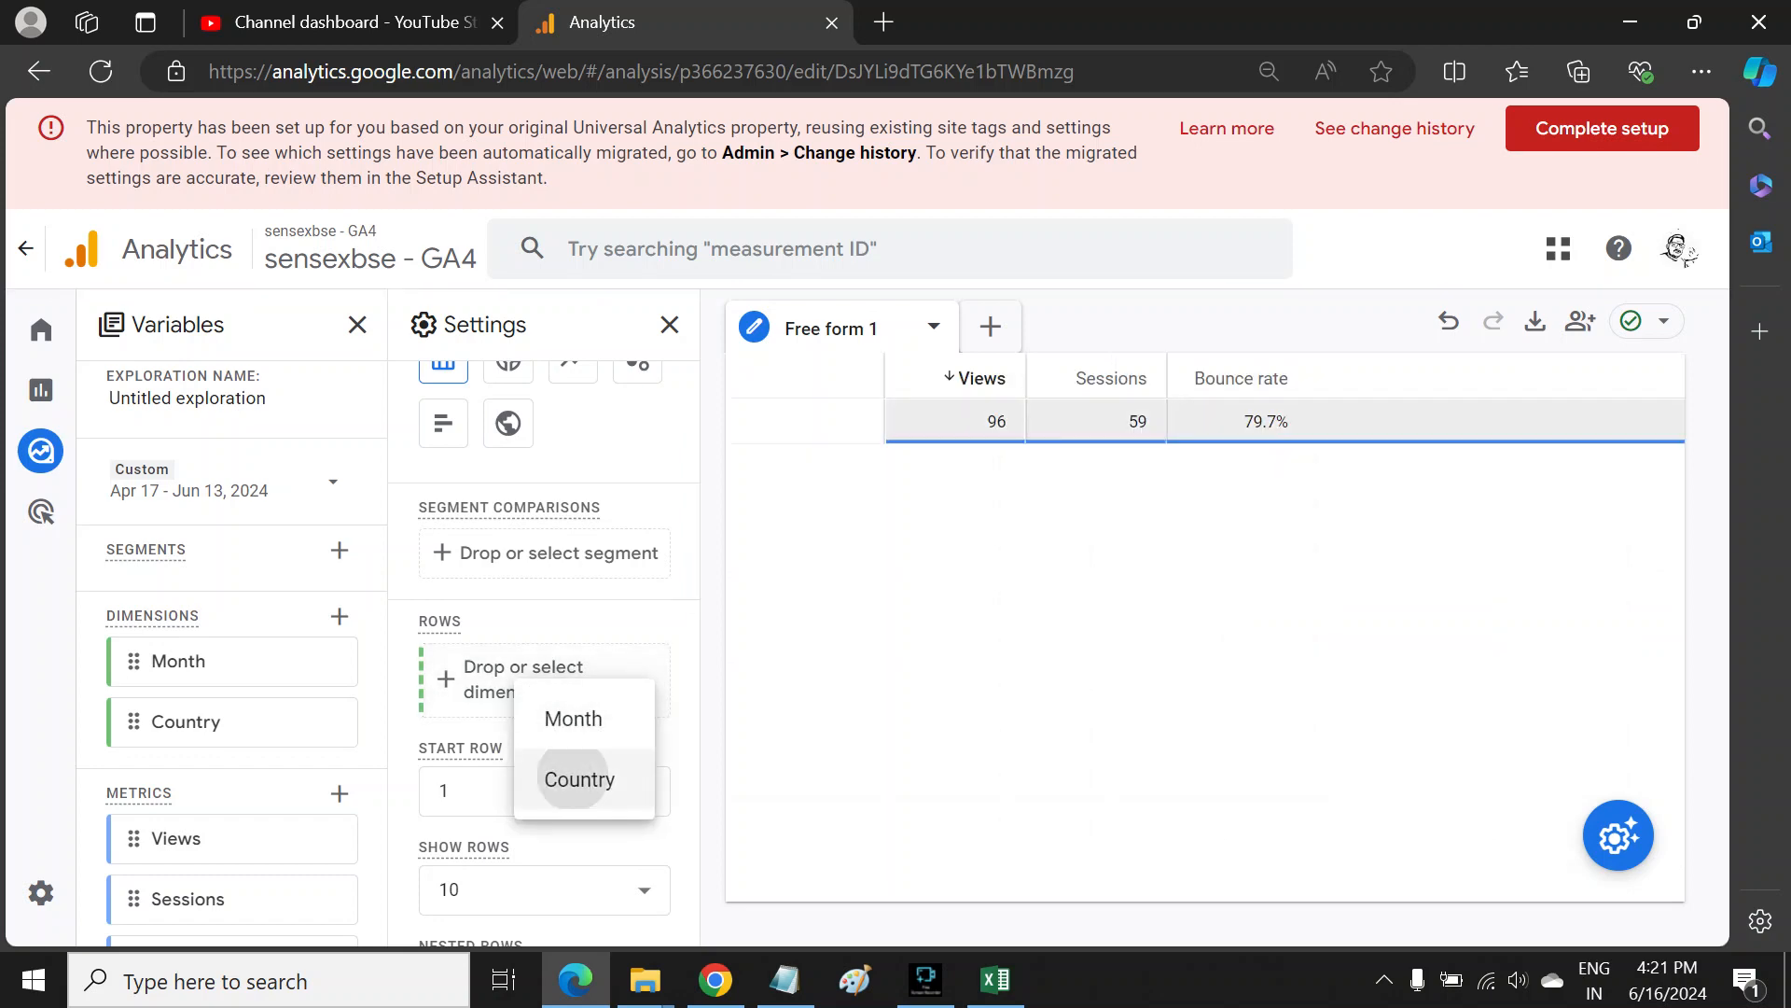
{"action": "left_click", "coordinate": [574, 772]}
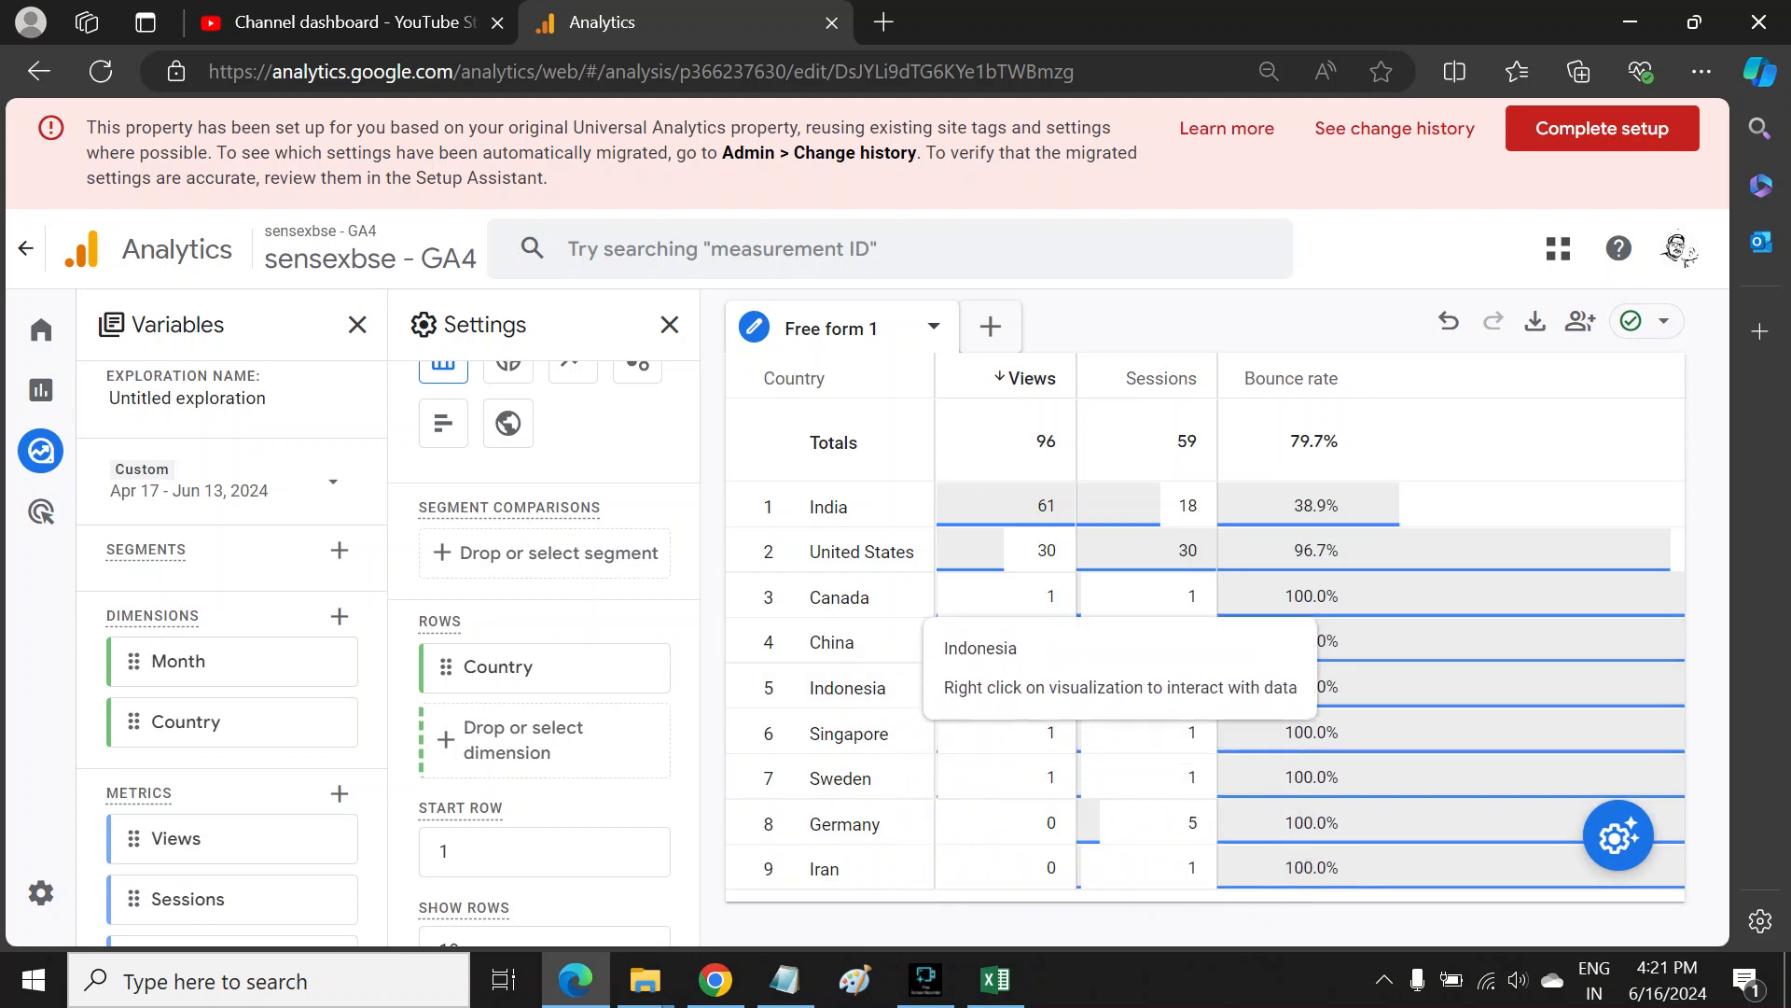
Step: Show the file formats available for exporting the country exploration
{"action": "left_click", "coordinate": [1534, 320]}
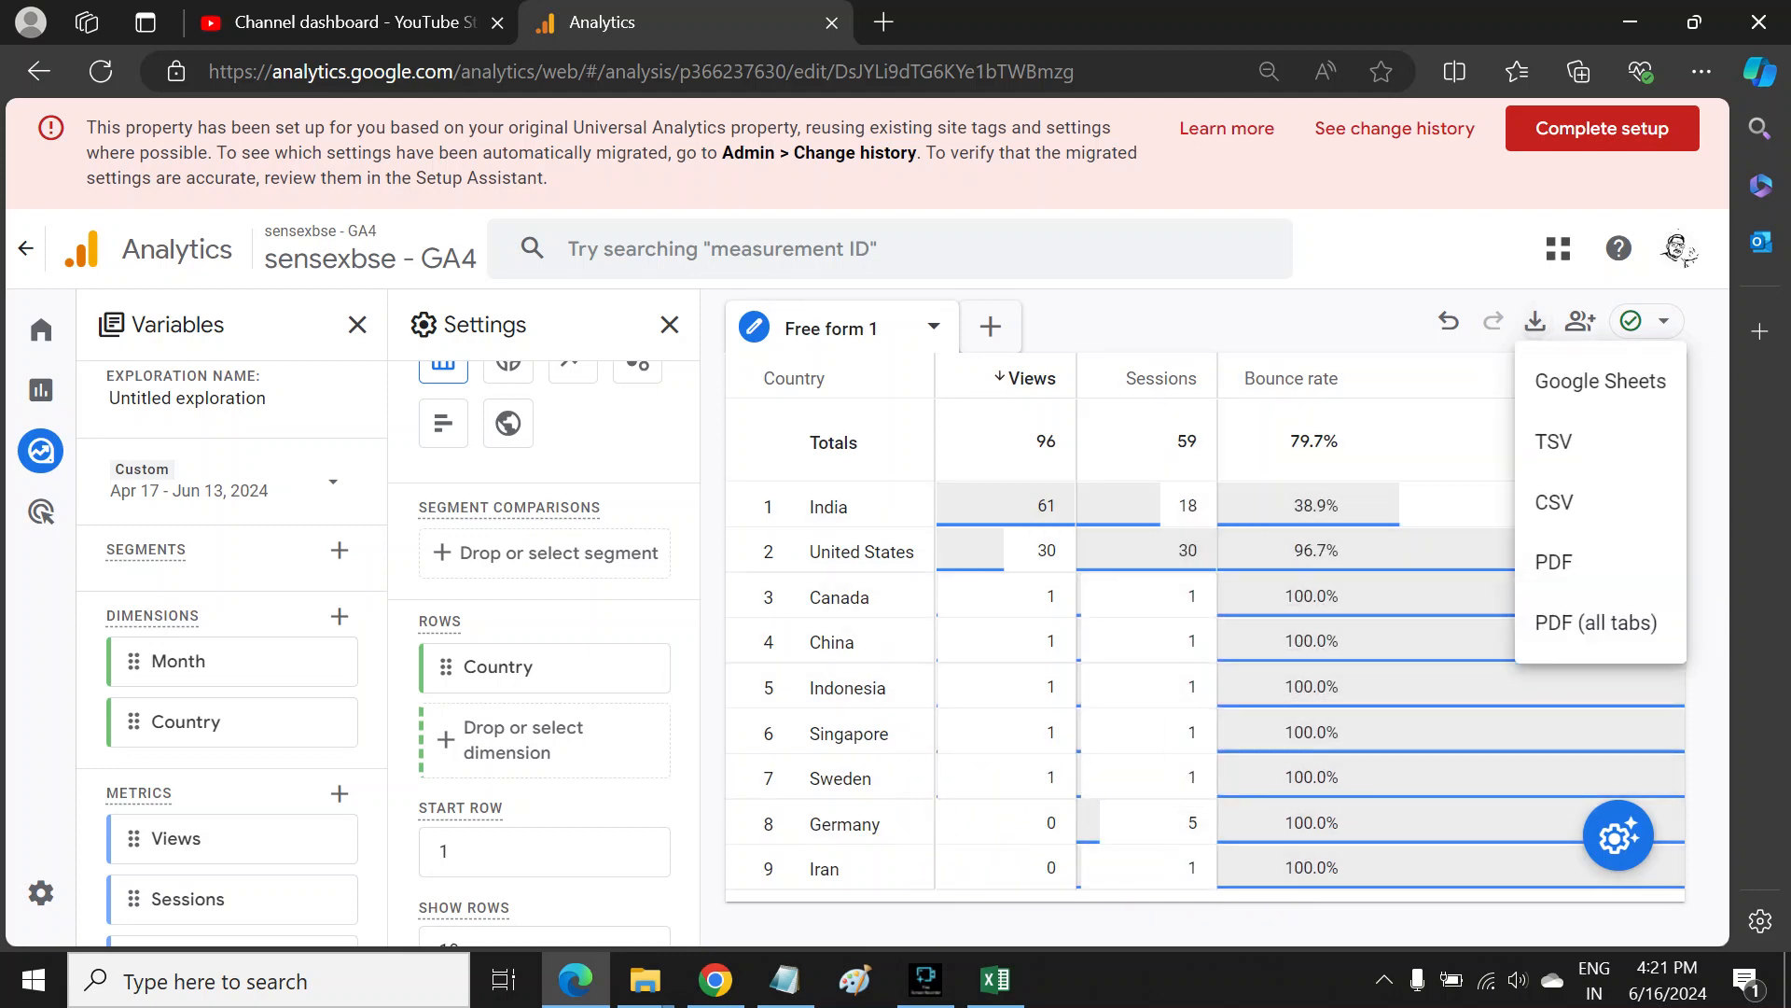
{"action": "left_click", "coordinate": [1554, 561]}
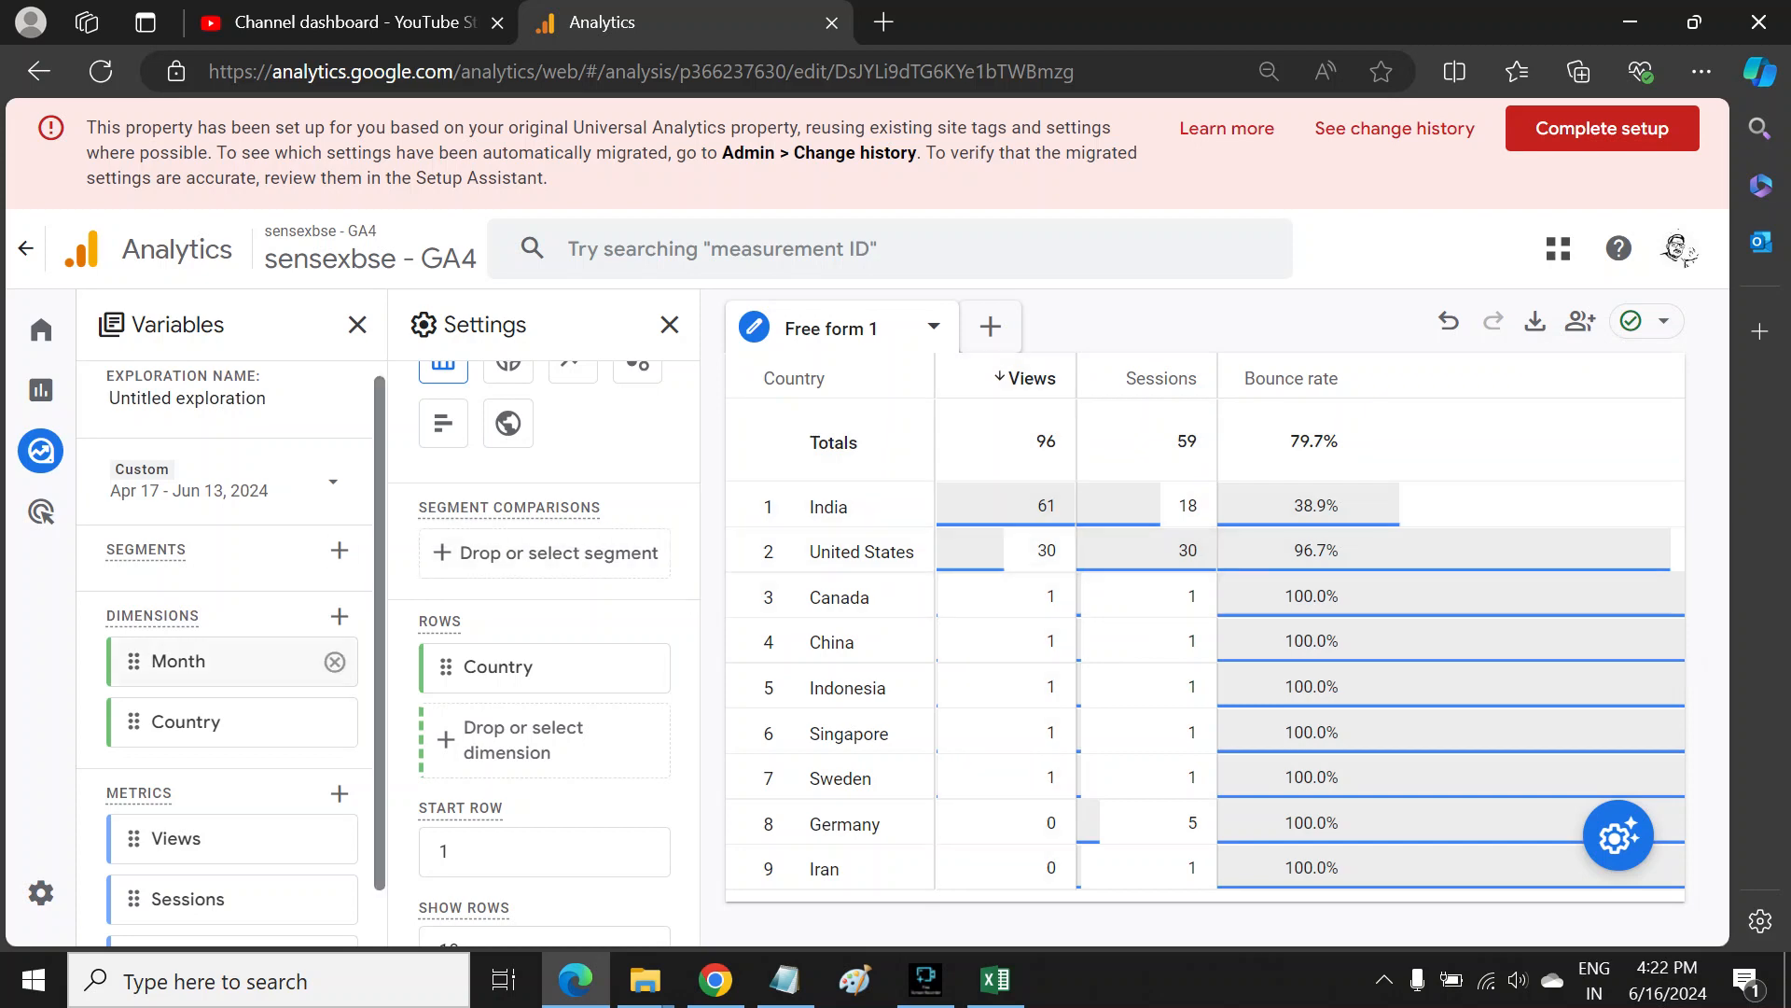
Step: Search the available dimensions for "landing" and import Landing page + query string into the exploration
{"action": "scroll", "coordinate": [233, 661], "scroll_direction": "down", "scroll_amount": 1}
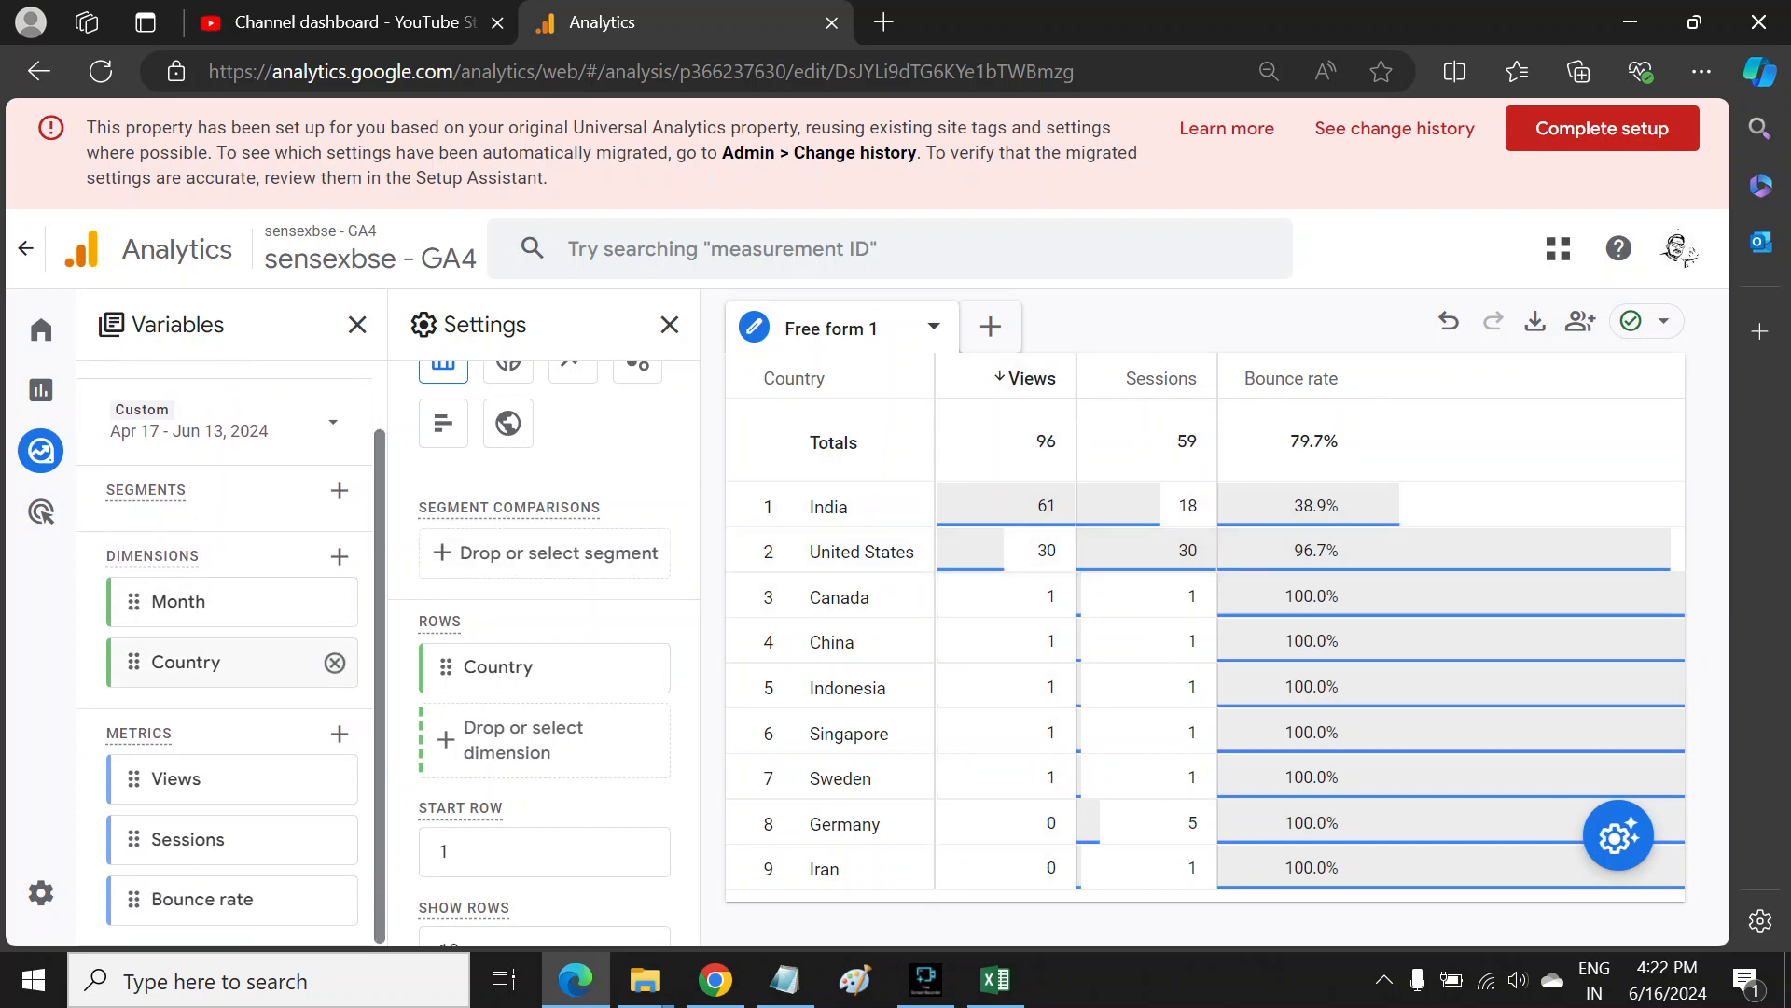
{"action": "left_click", "coordinate": [338, 556]}
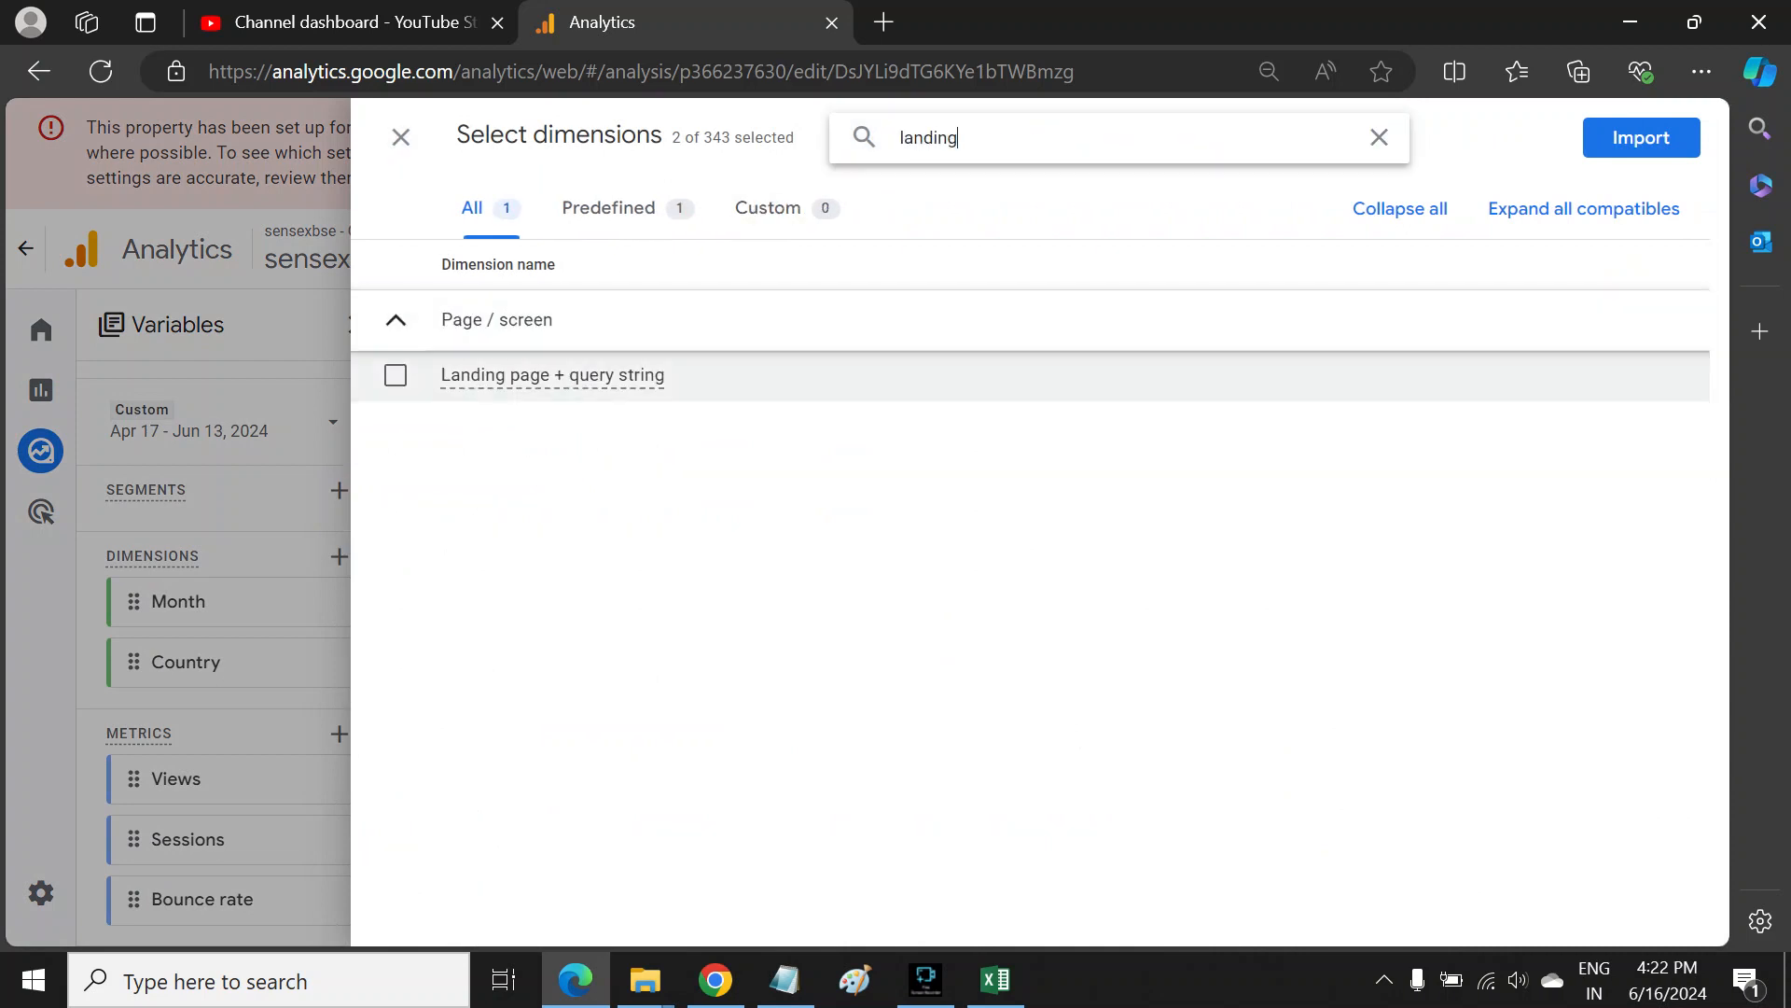
{"action": "left_click", "coordinate": [553, 375]}
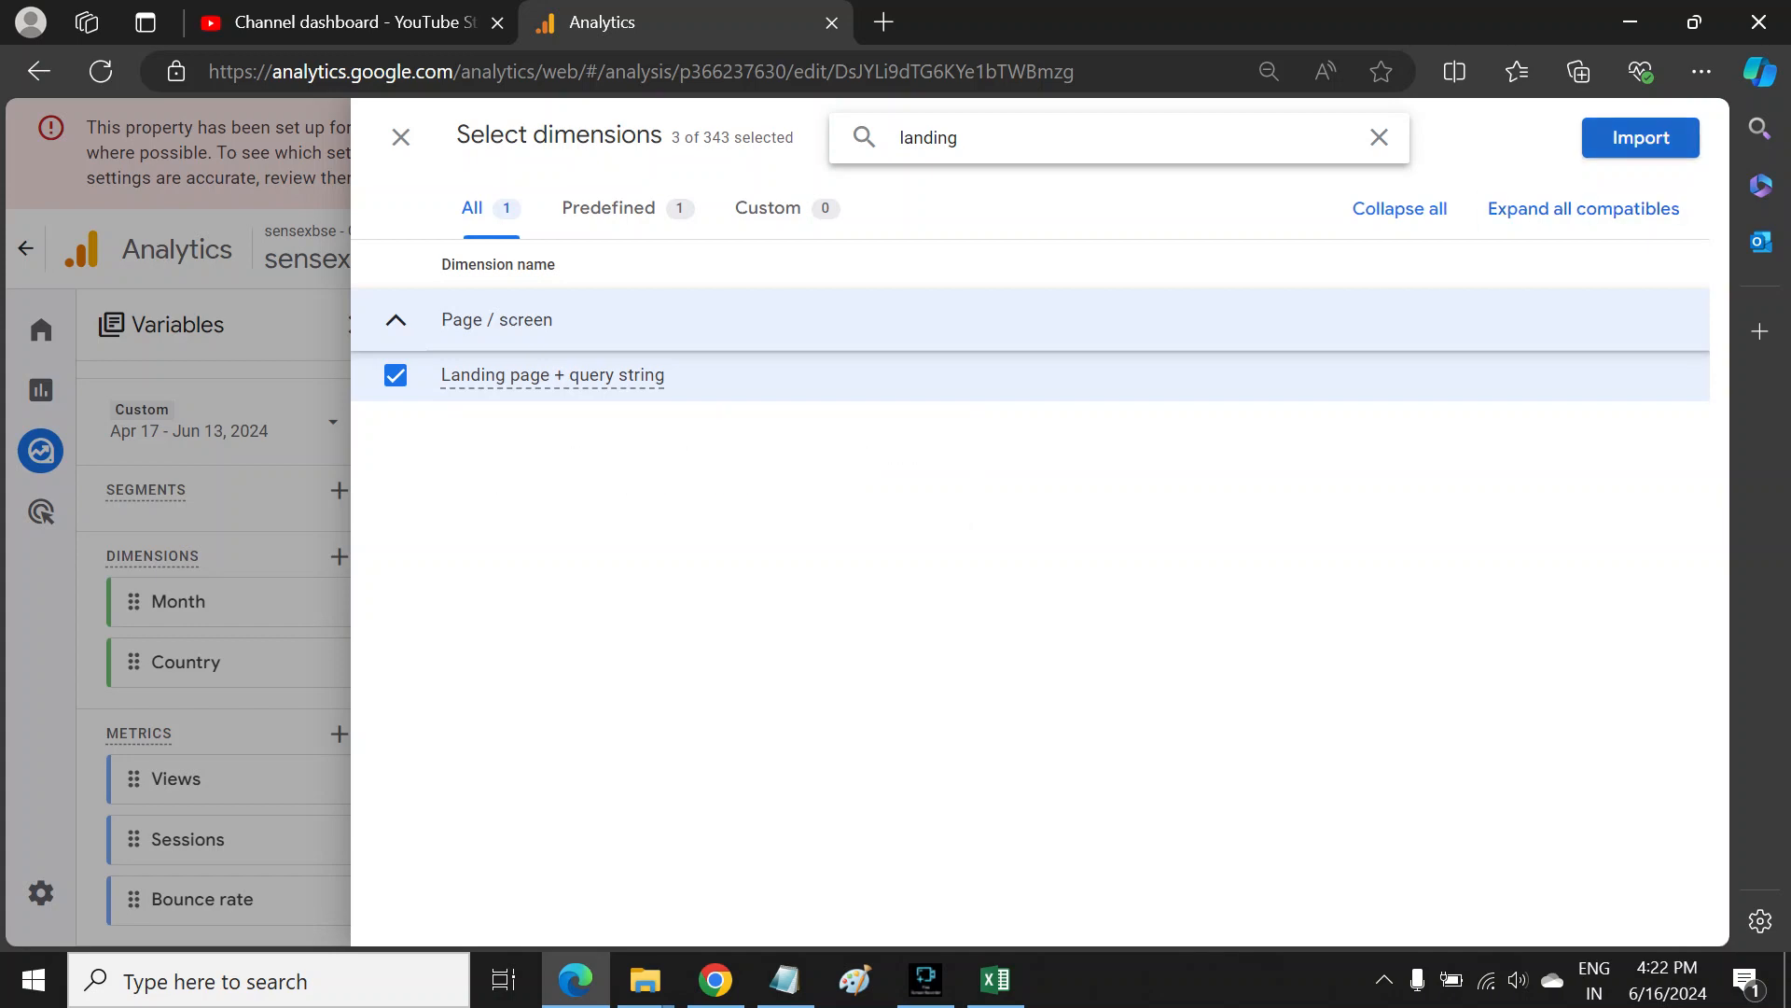
{"action": "left_click", "coordinate": [1641, 137]}
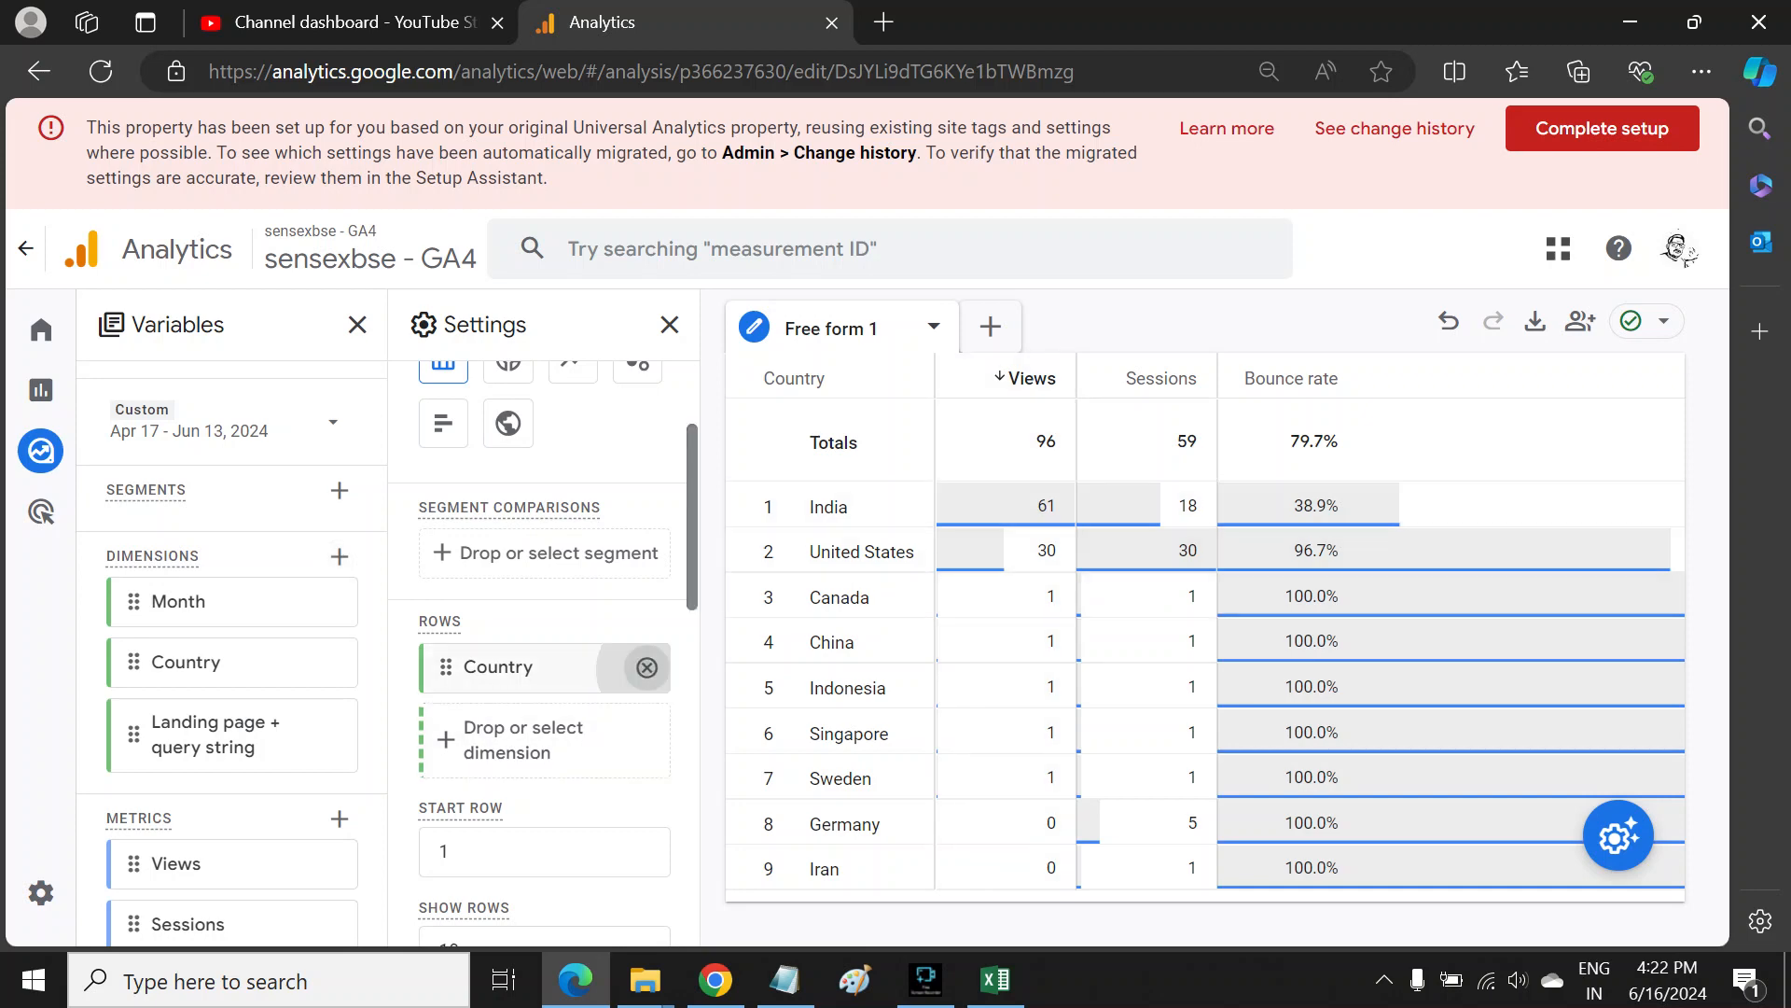
Step: Replace Country with Landing page + query string as the row dimension of the free form table
{"action": "left_click", "coordinate": [647, 667]}
{"action": "left_click", "coordinate": [570, 680]}
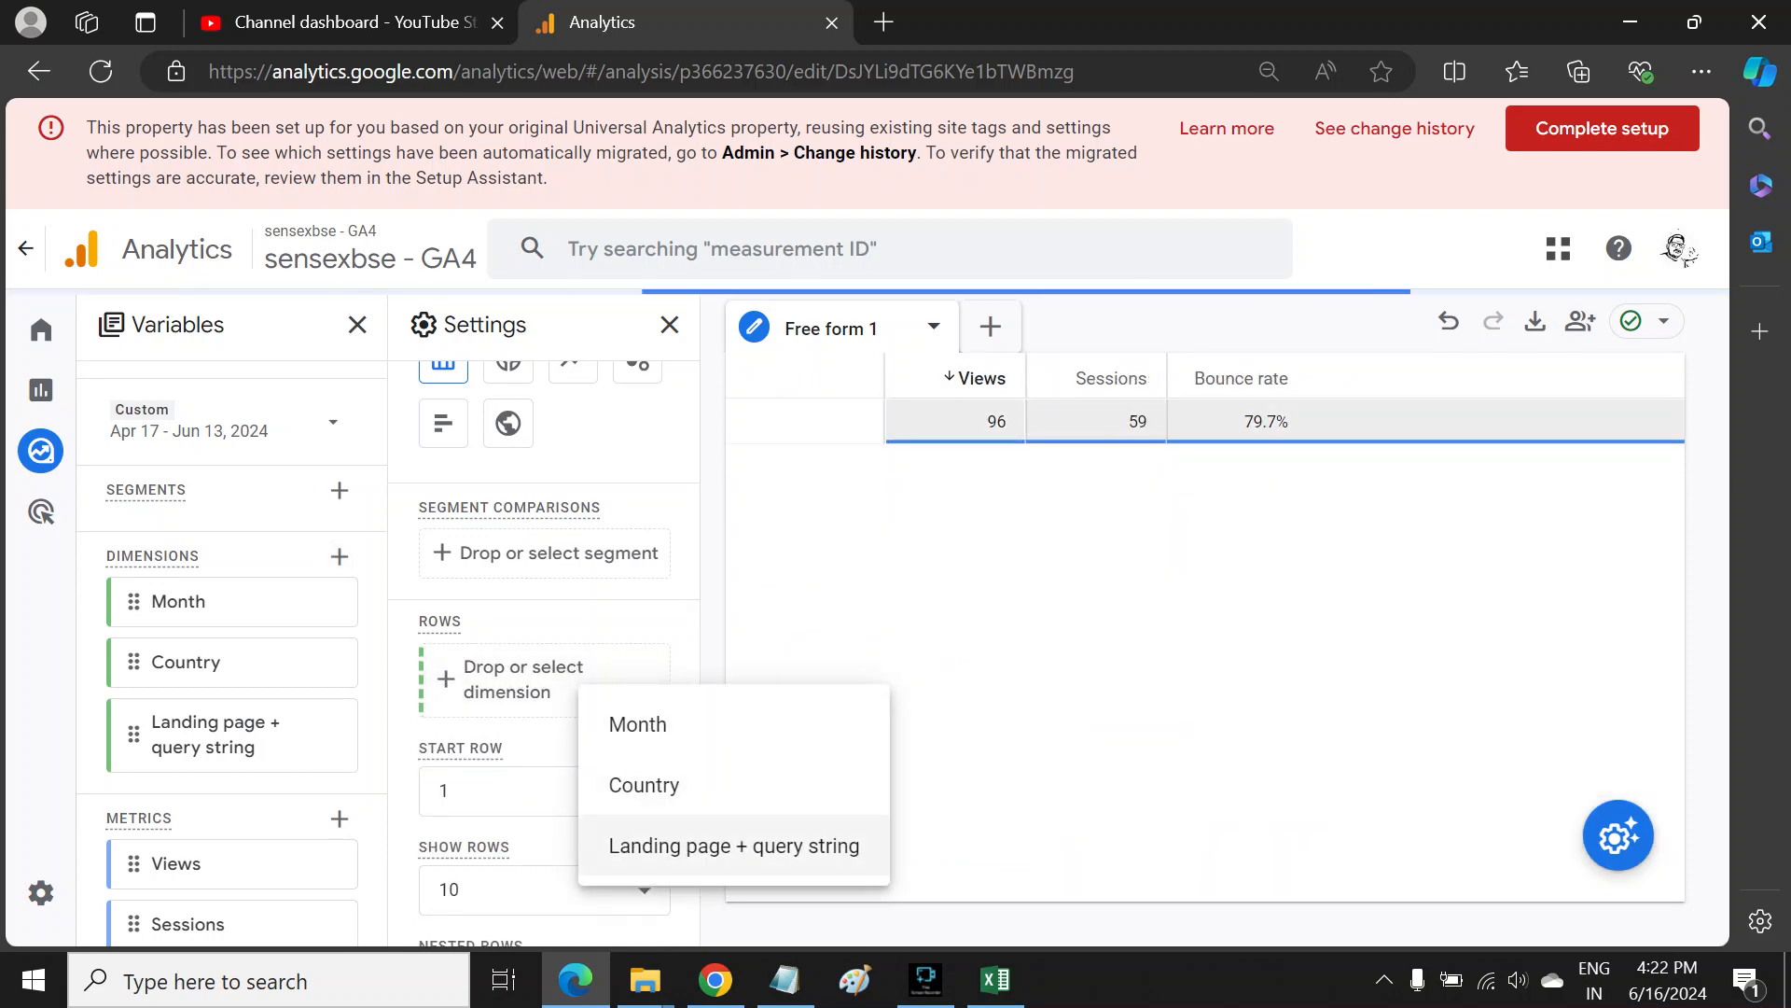
{"action": "left_click", "coordinate": [733, 845]}
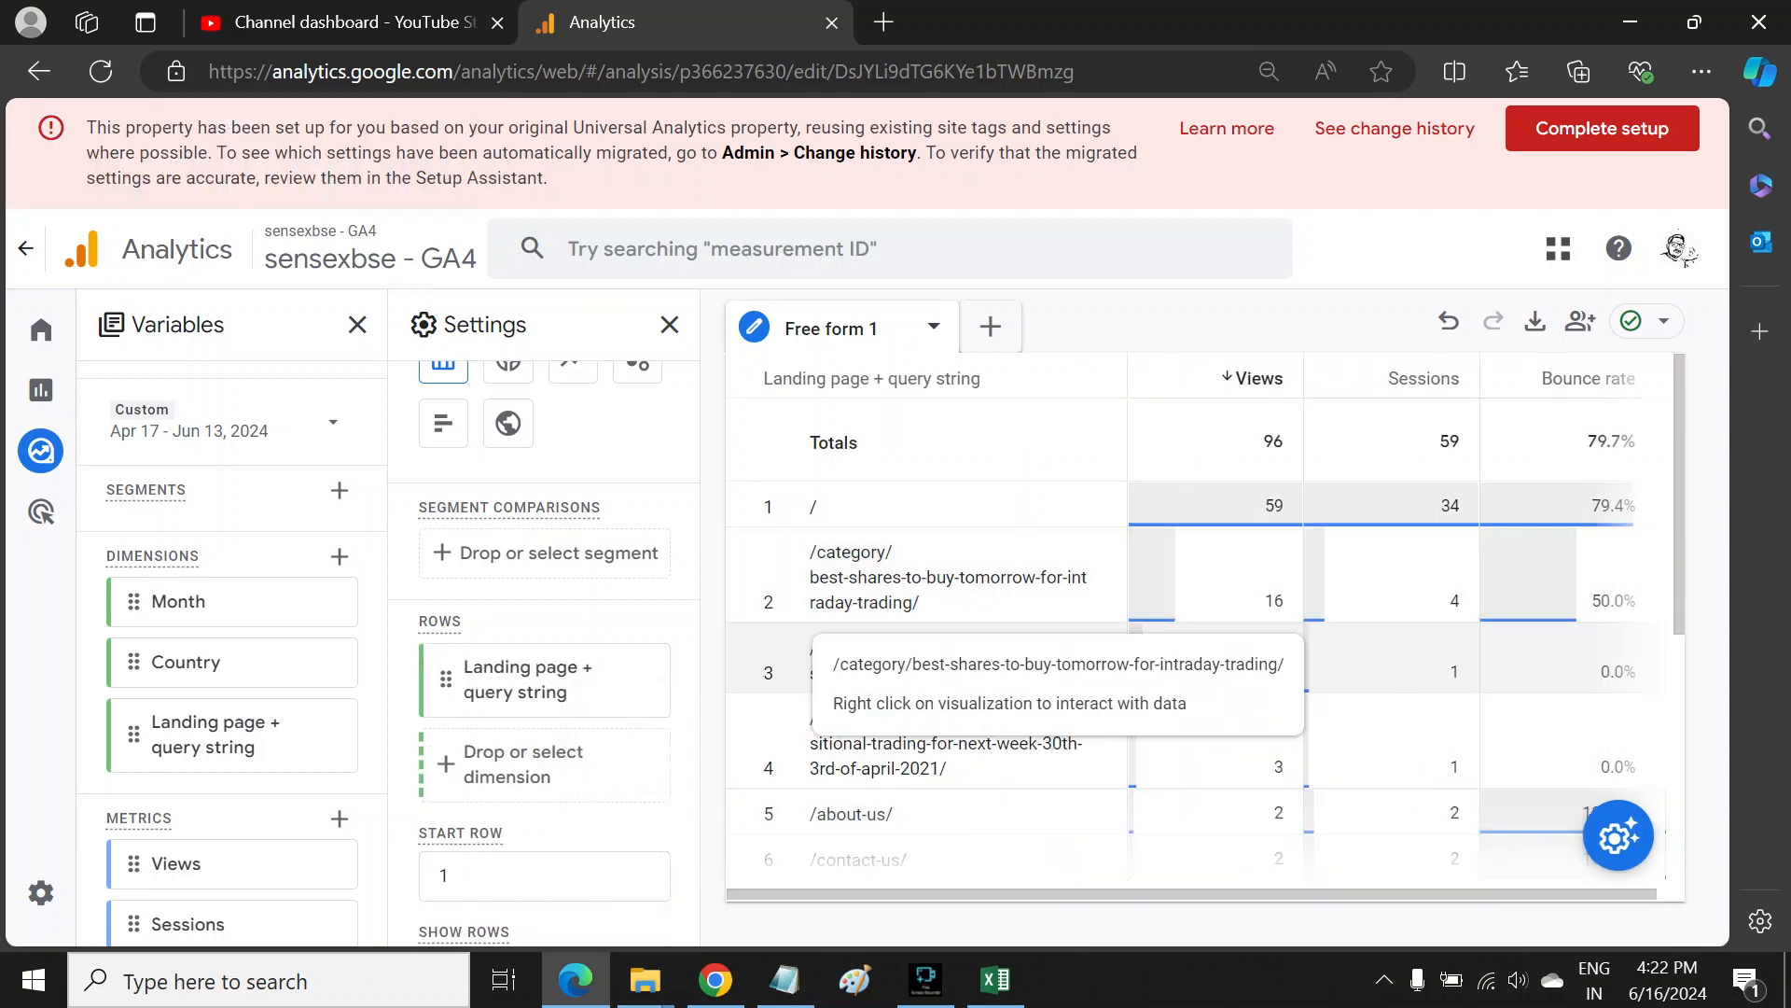
Step: Switch the visualization to a donut chart, a line chart, a bar chart and a geo map in turn
{"action": "scroll", "coordinate": [544, 653], "scroll_direction": "down", "scroll_amount": 5}
{"action": "scroll", "coordinate": [544, 653], "scroll_direction": "up", "scroll_amount": 6}
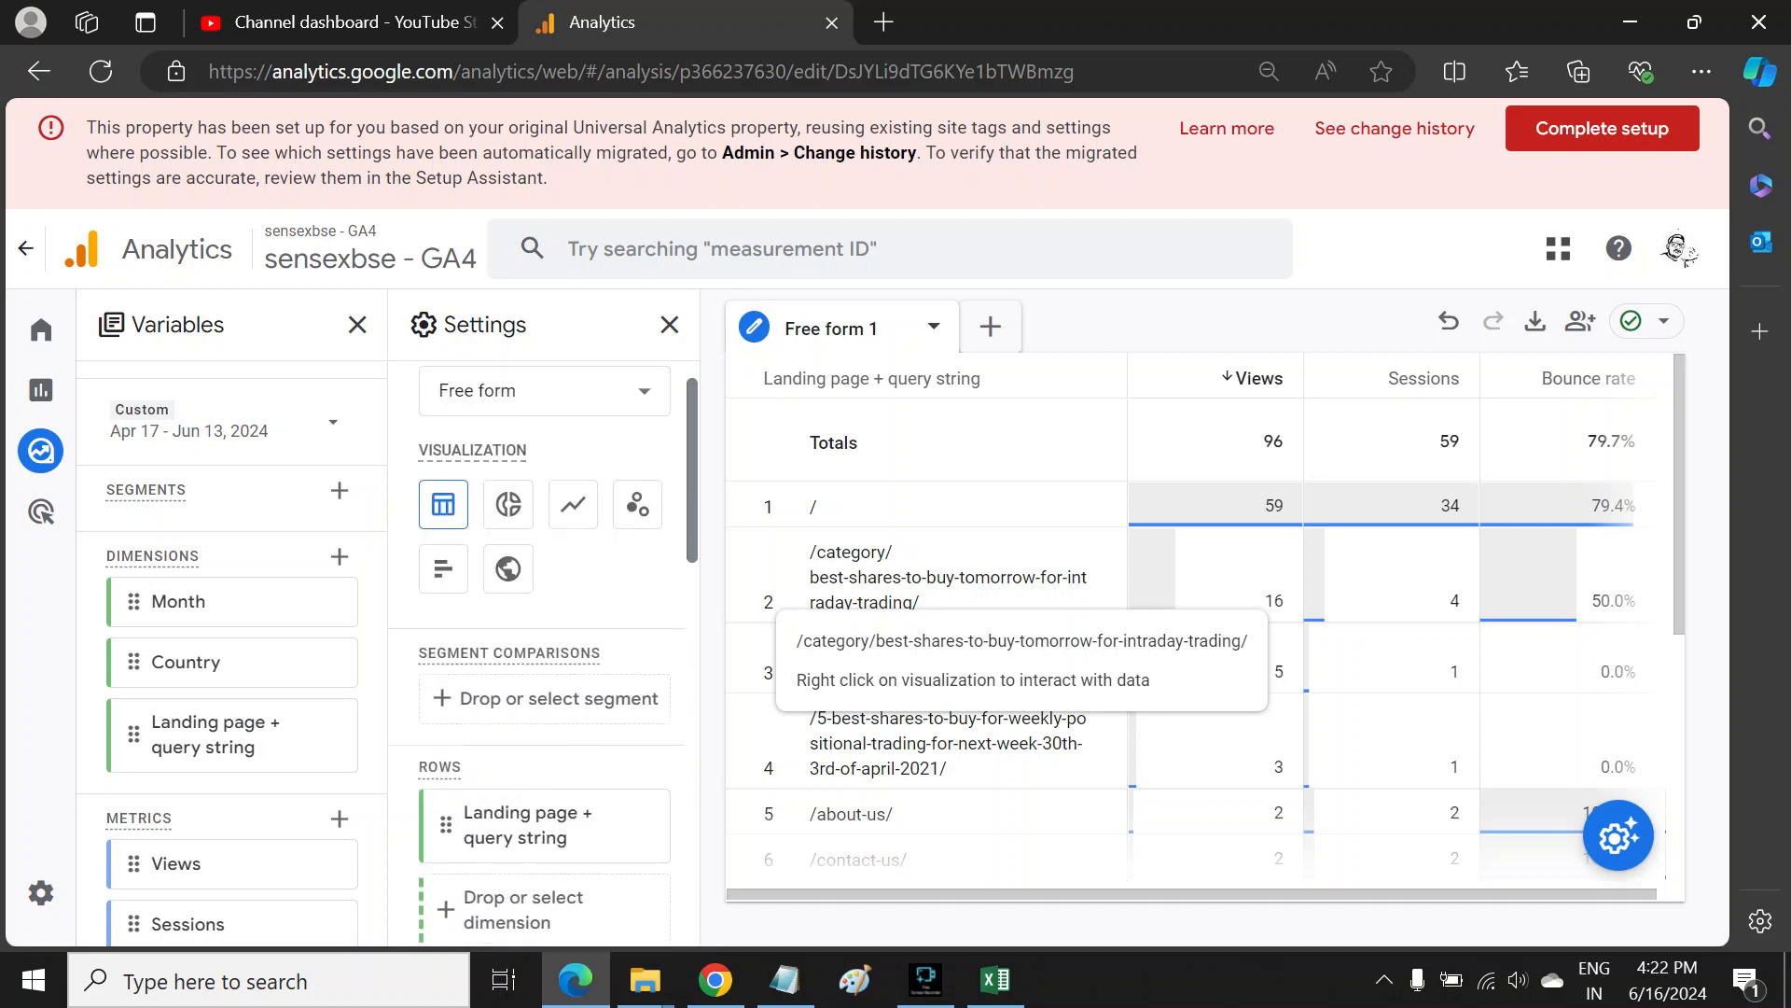
{"action": "scroll", "coordinate": [544, 653], "scroll_direction": "down", "scroll_amount": 10}
{"action": "scroll", "coordinate": [544, 653], "scroll_direction": "up", "scroll_amount": 8}
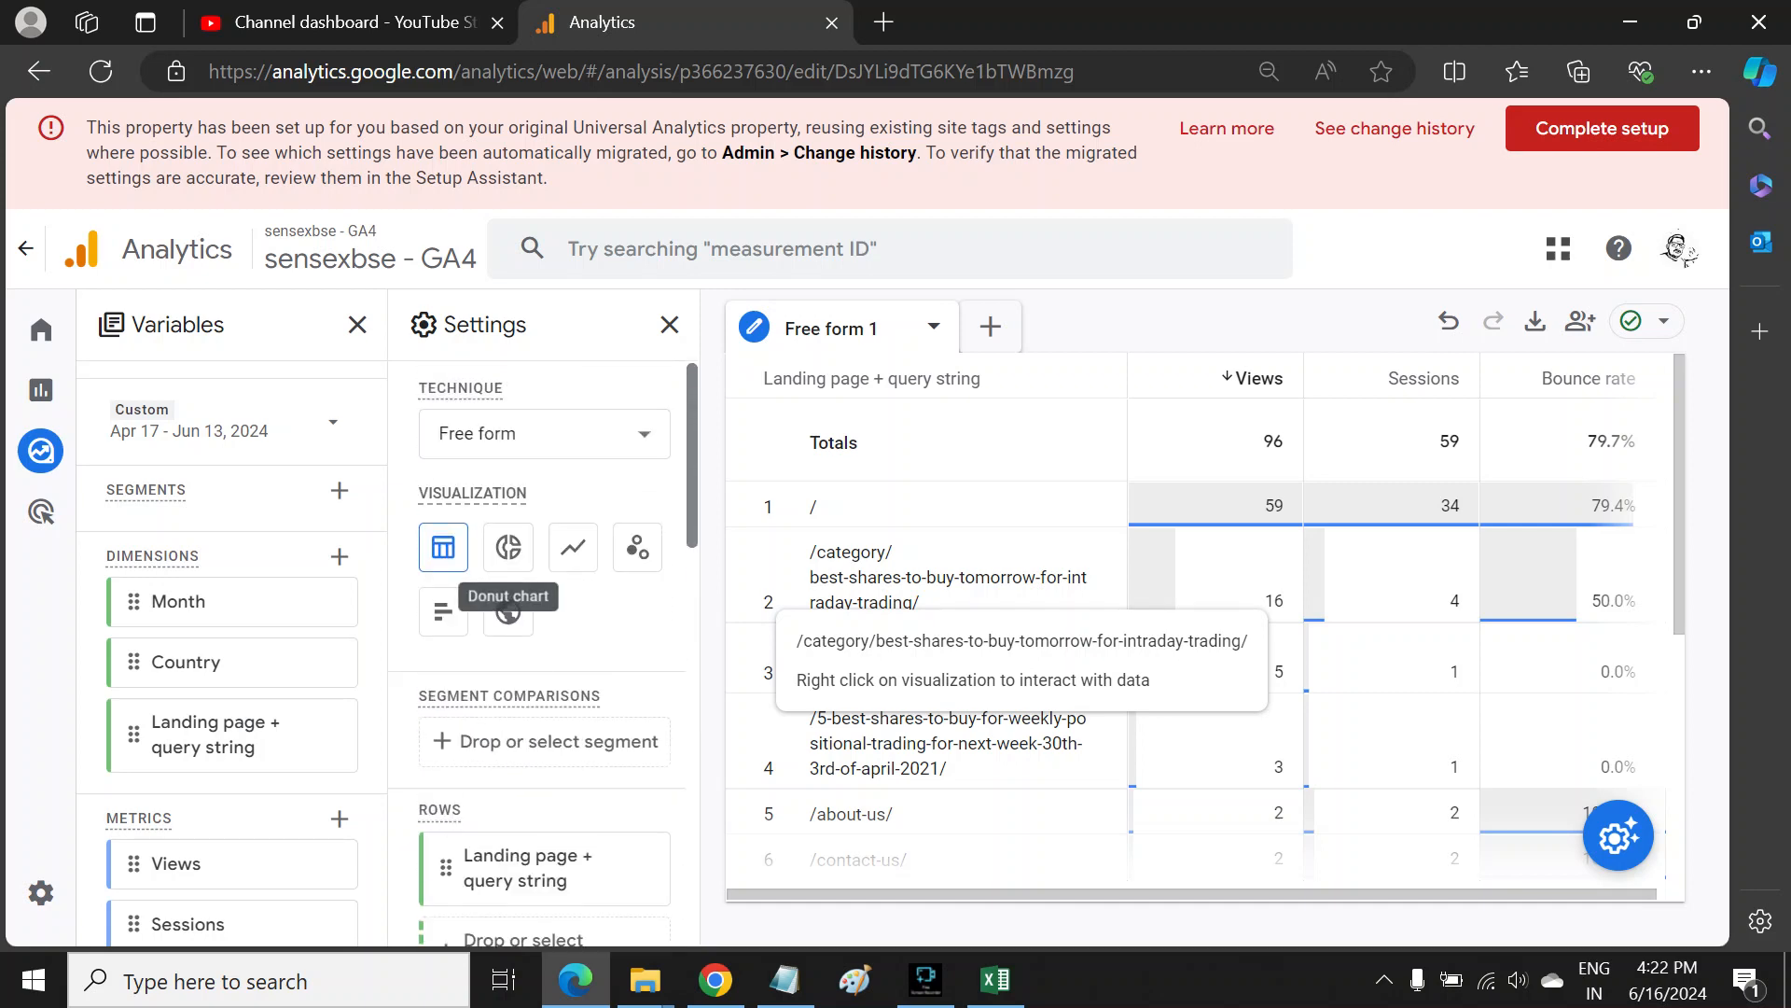
{"action": "left_click", "coordinate": [509, 546]}
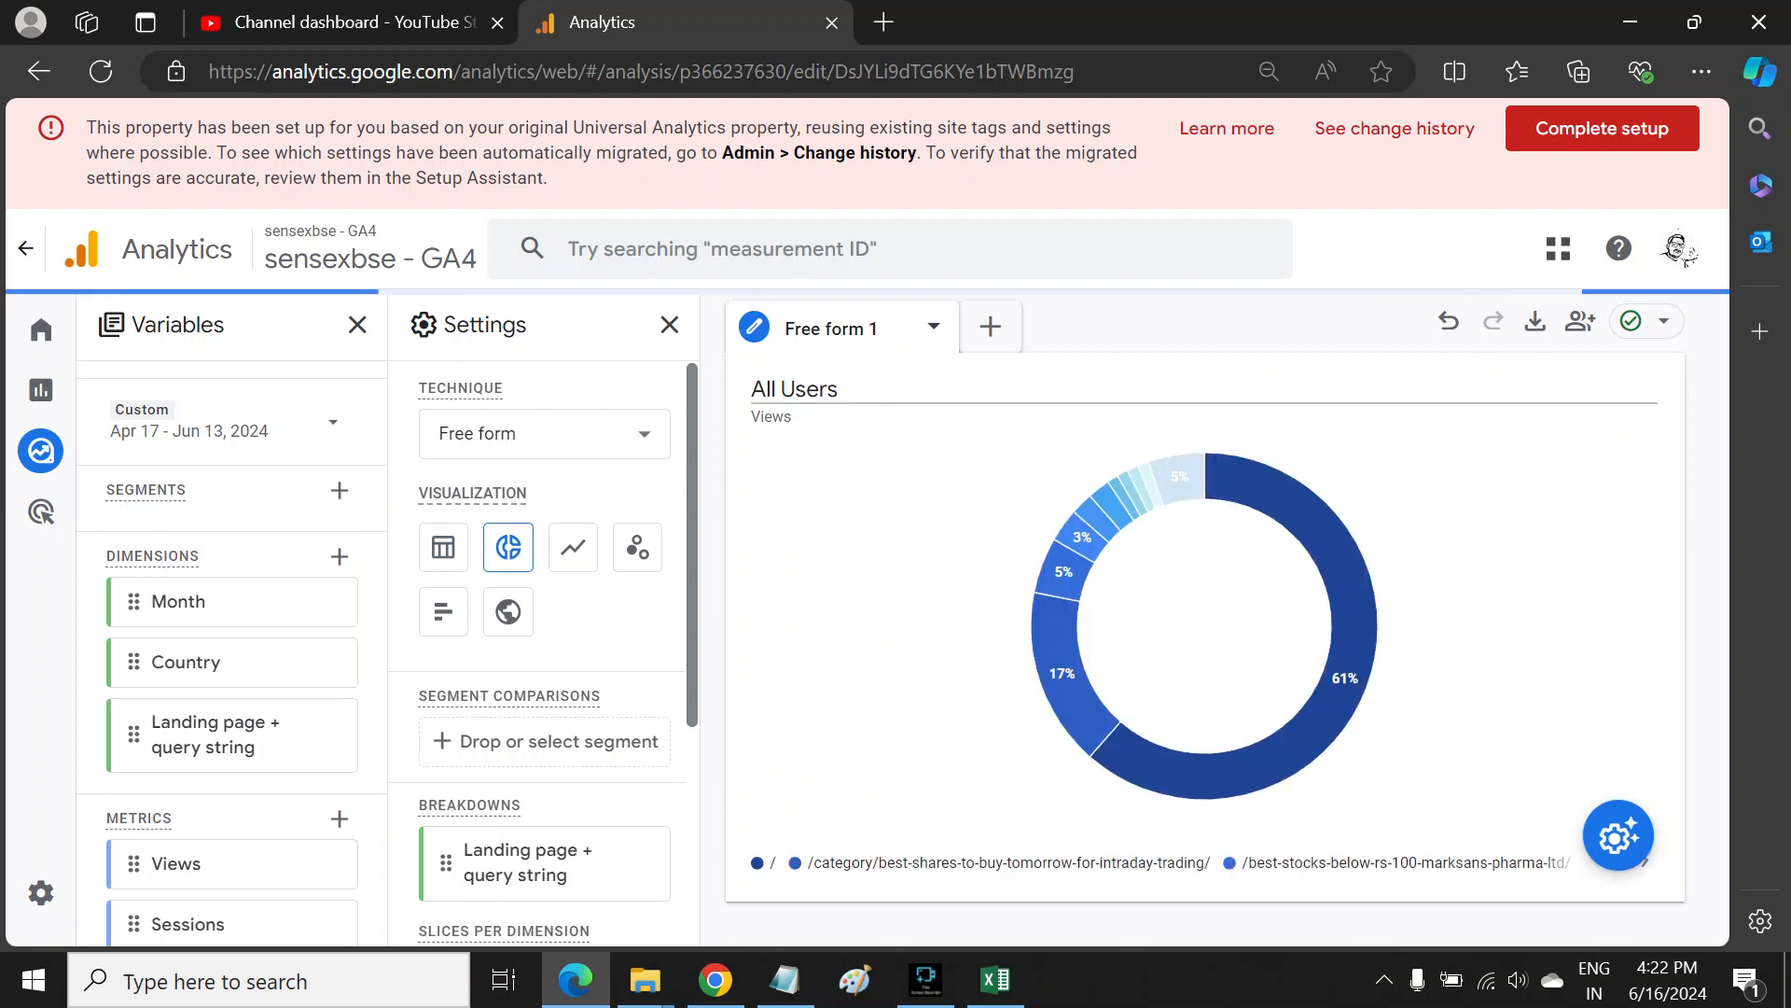
{"action": "left_click", "coordinate": [573, 546]}
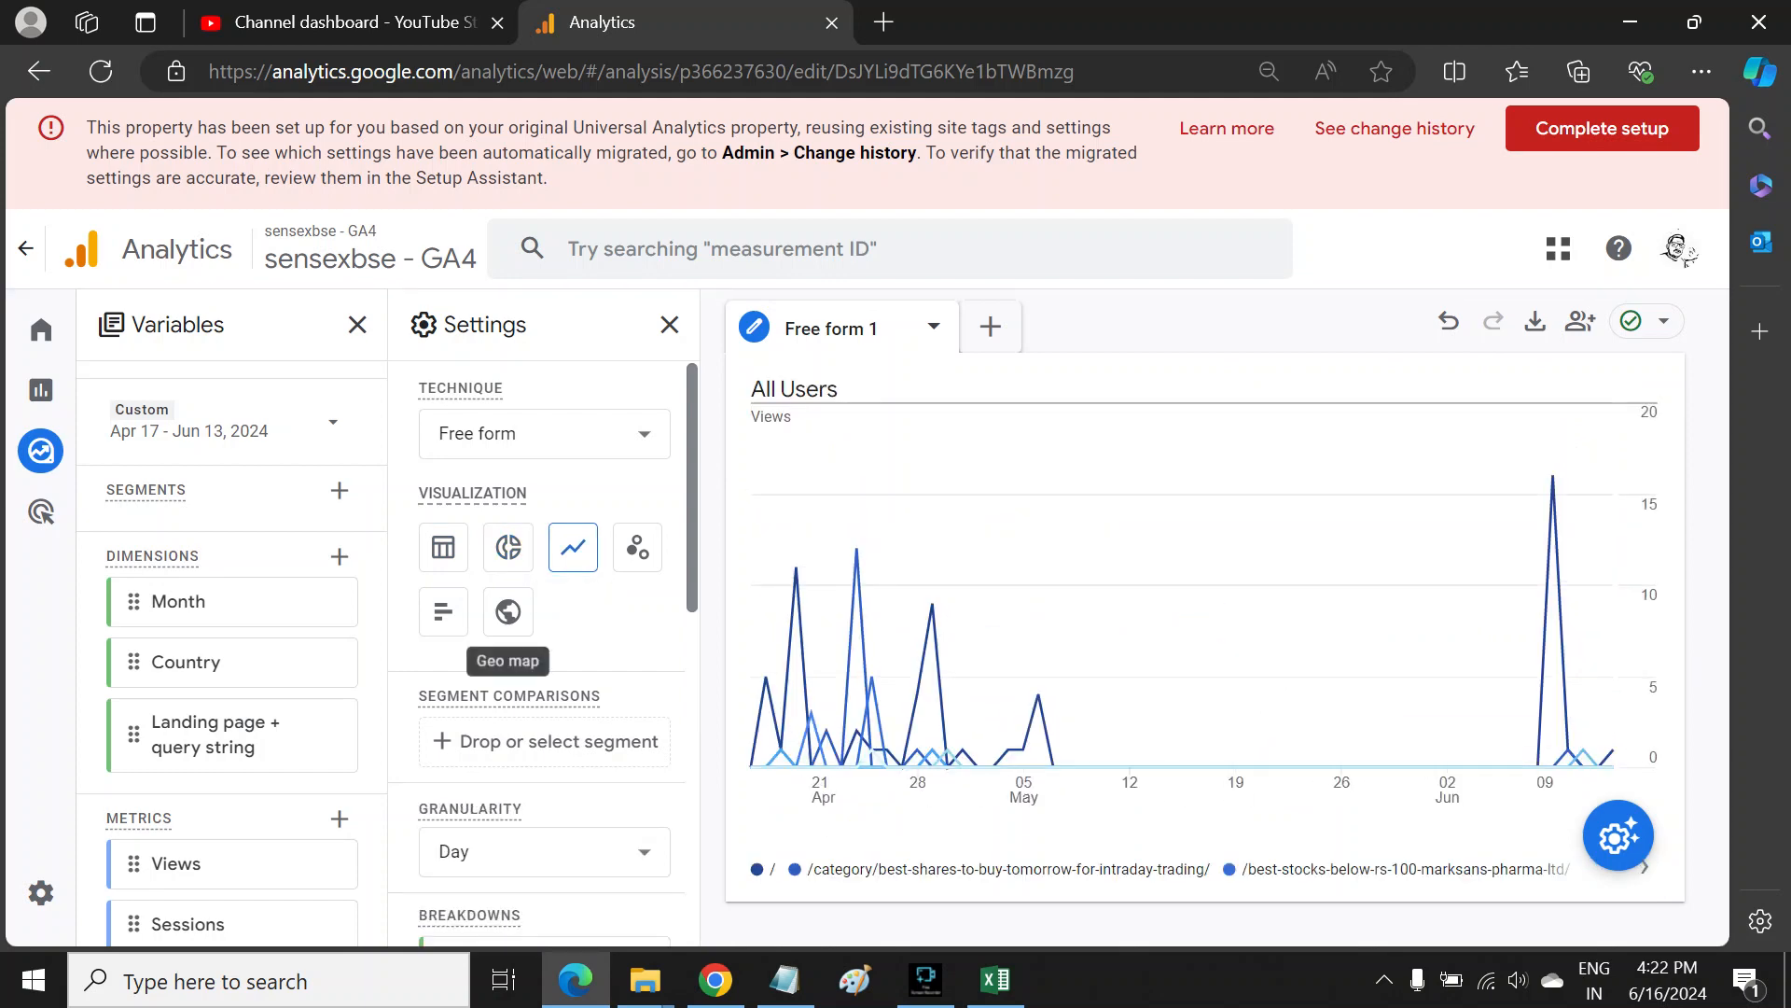
{"action": "left_click", "coordinate": [443, 611]}
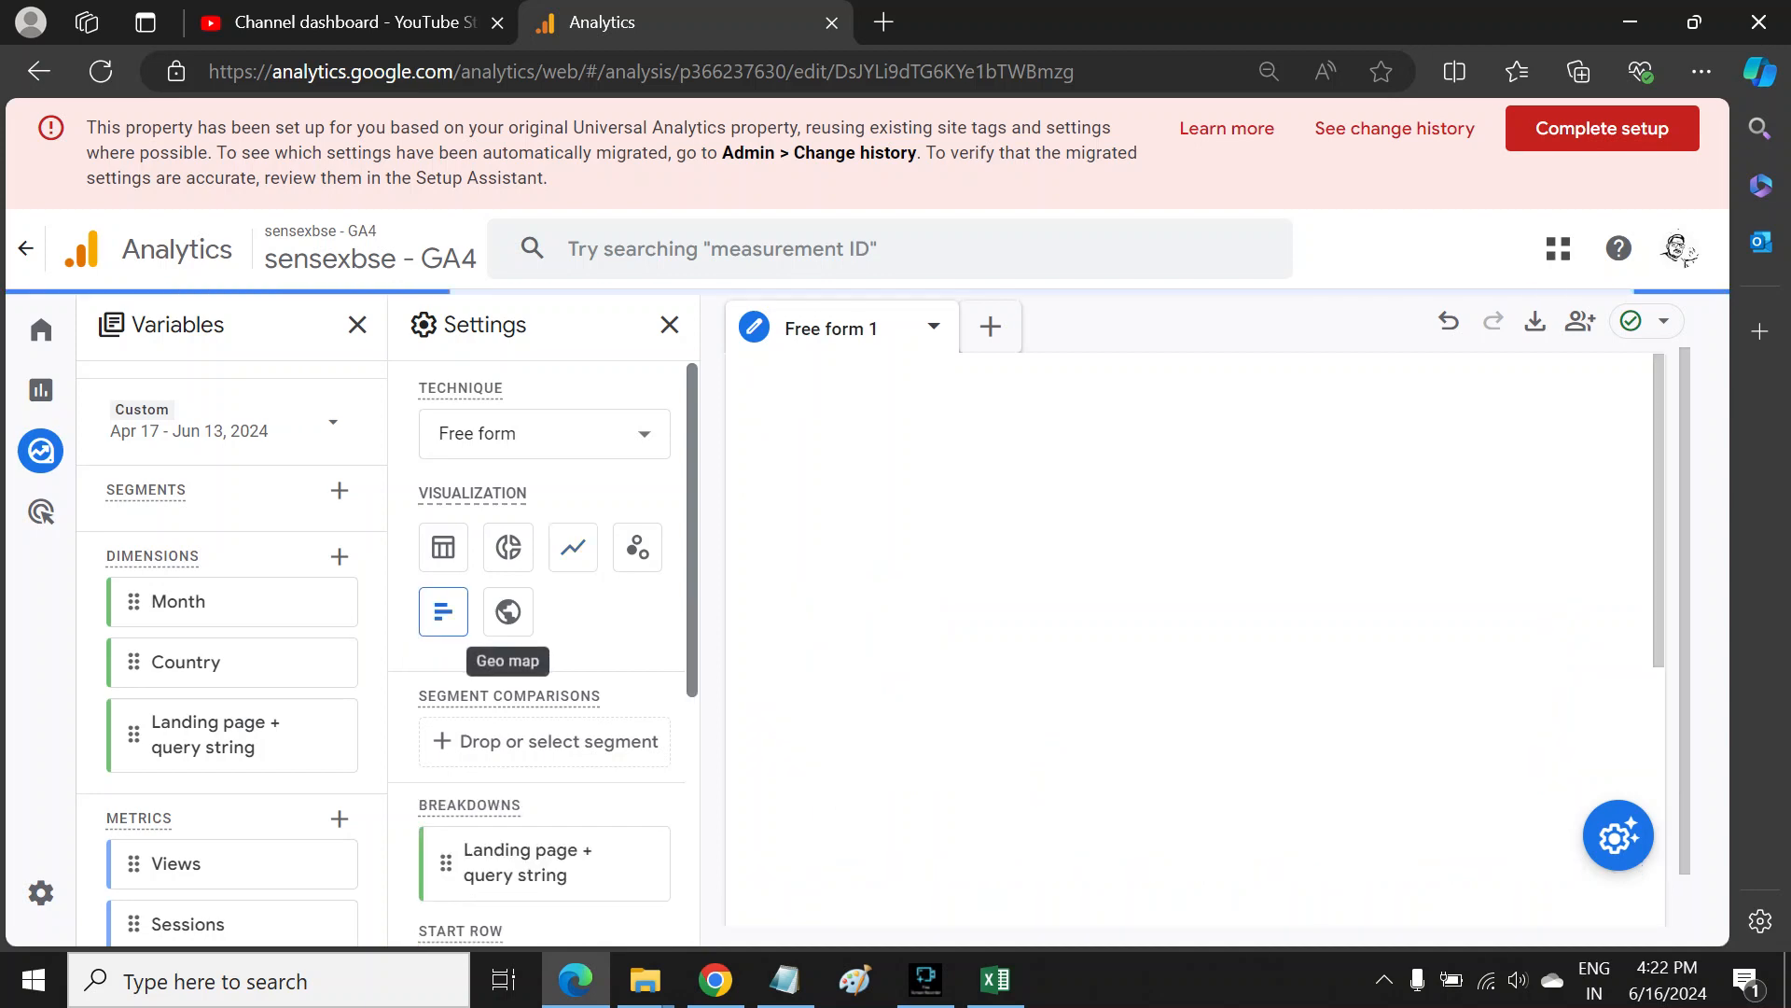
{"action": "left_click", "coordinate": [508, 611]}
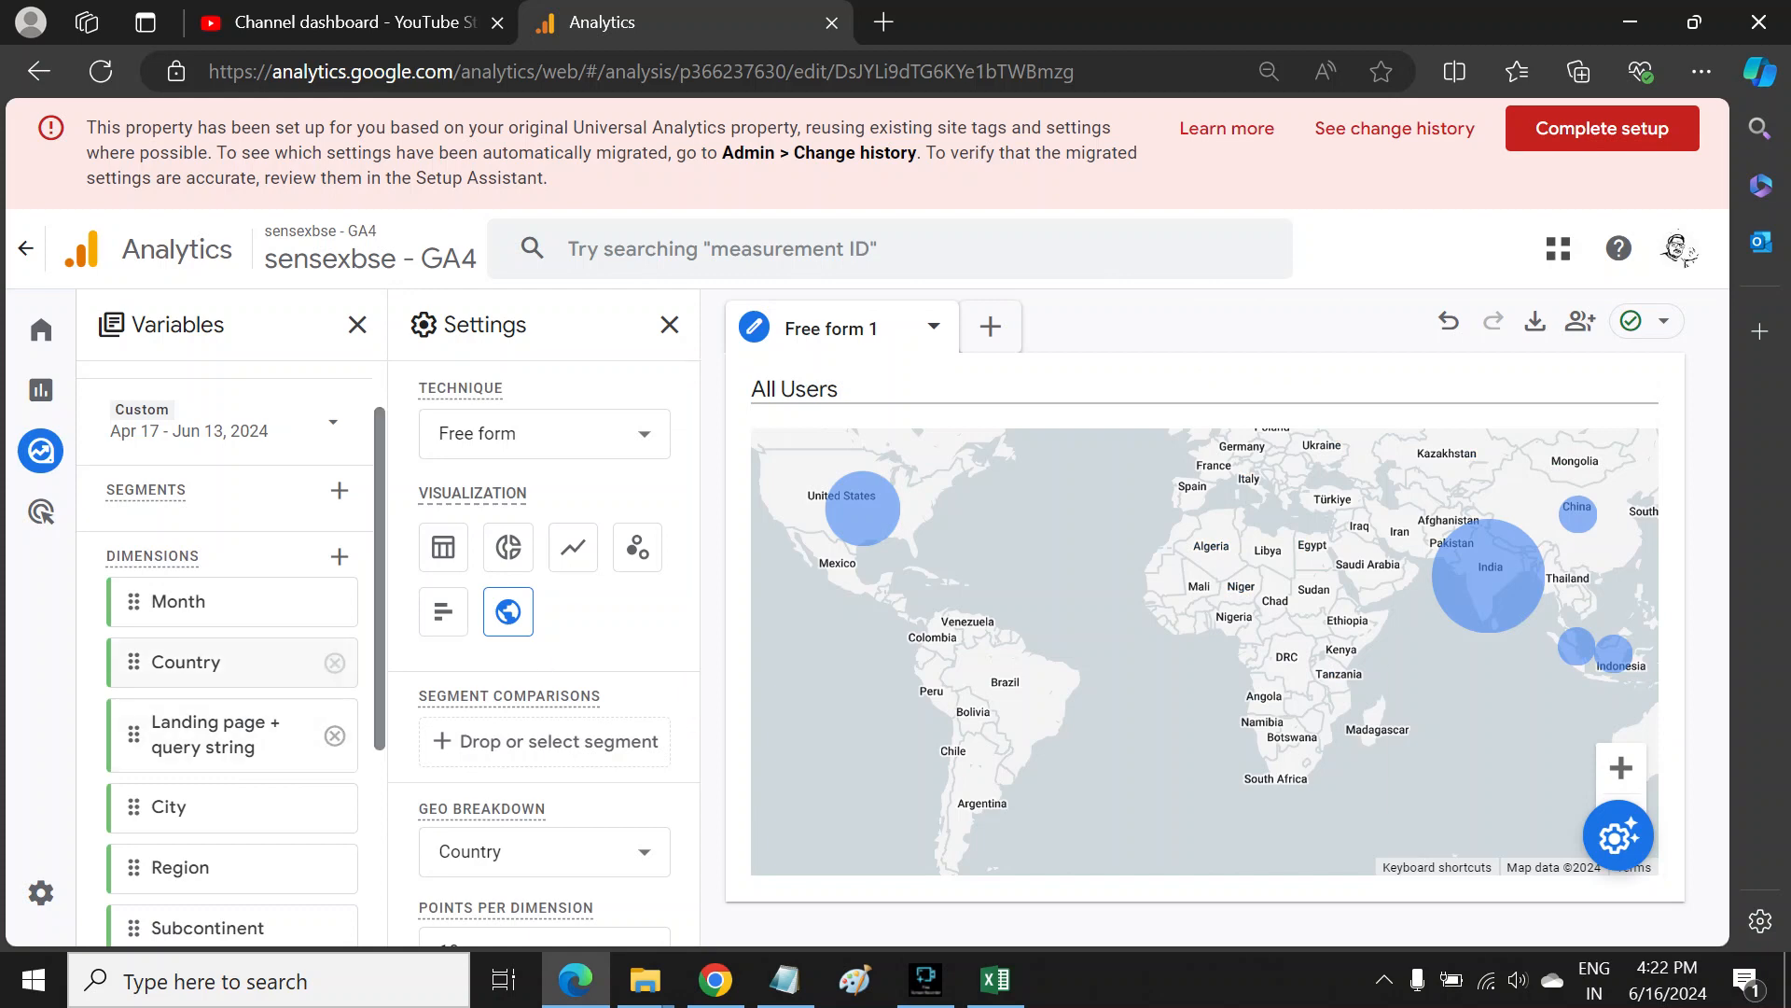
Step: Create a custom session segment with Device category as its include condition
{"action": "scroll", "coordinate": [233, 663], "scroll_direction": "down", "scroll_amount": 3}
{"action": "scroll", "coordinate": [233, 662], "scroll_direction": "up", "scroll_amount": 5}
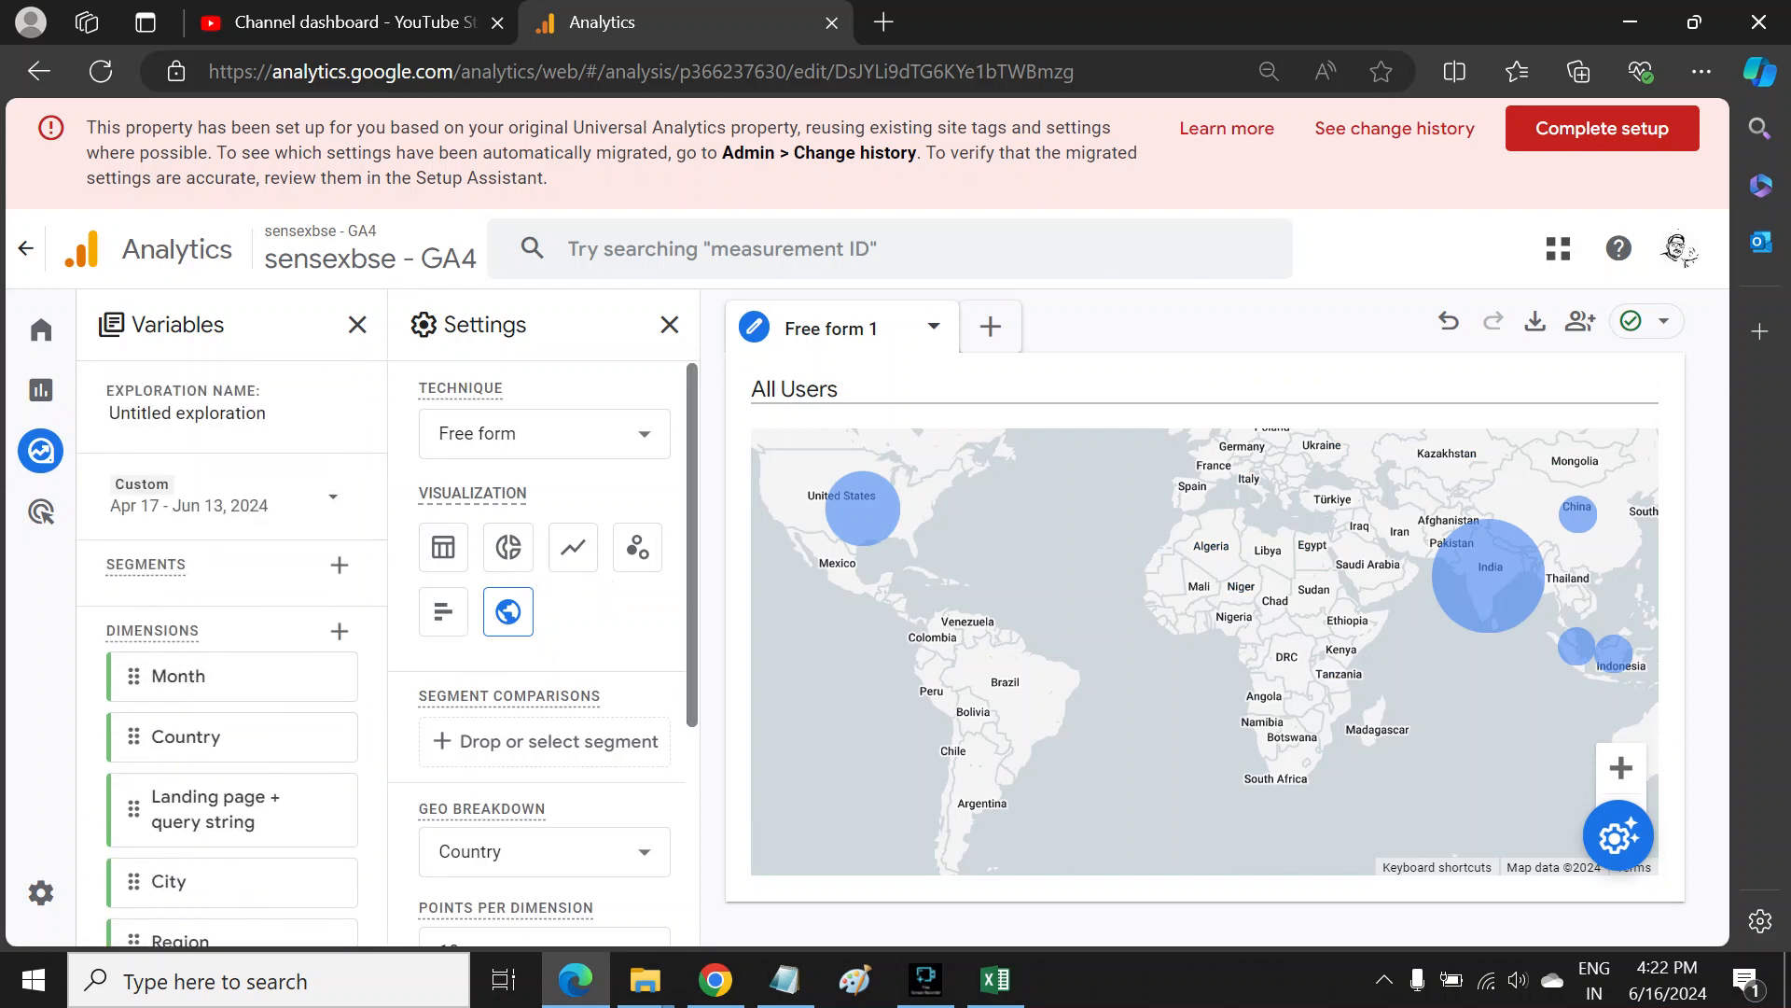
{"action": "scroll", "coordinate": [573, 560], "scroll_direction": "down", "scroll_amount": 2}
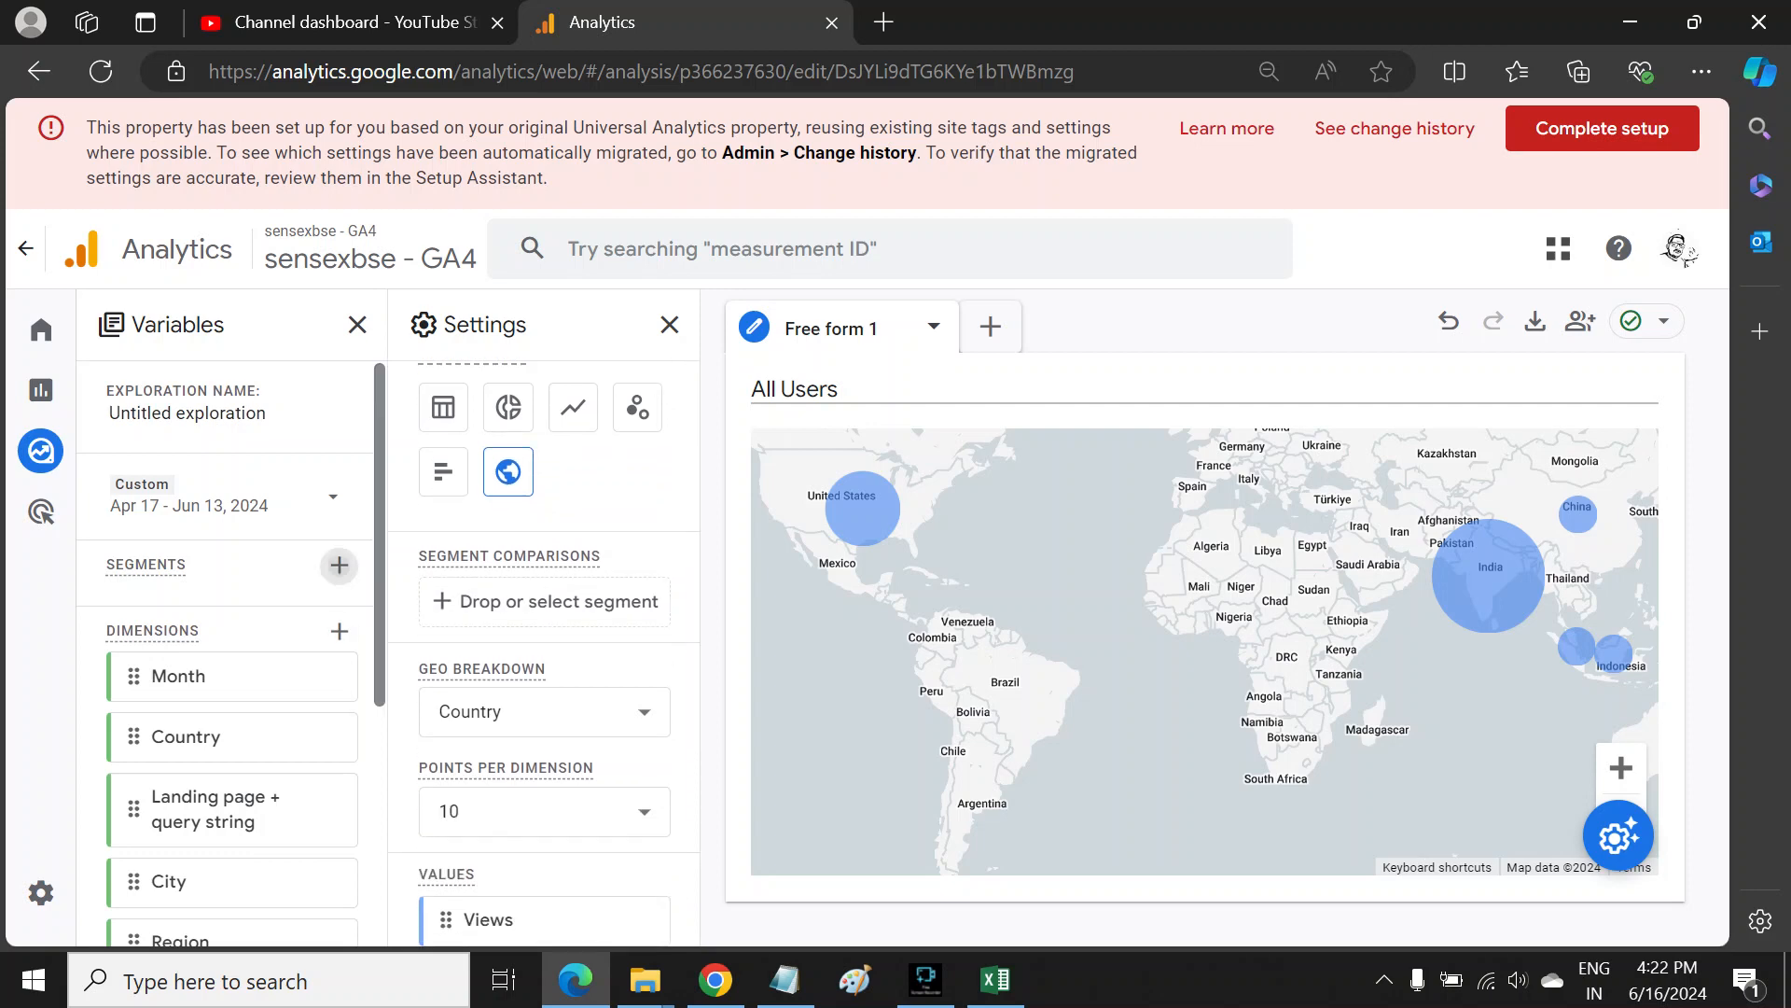
{"action": "left_click", "coordinate": [339, 564]}
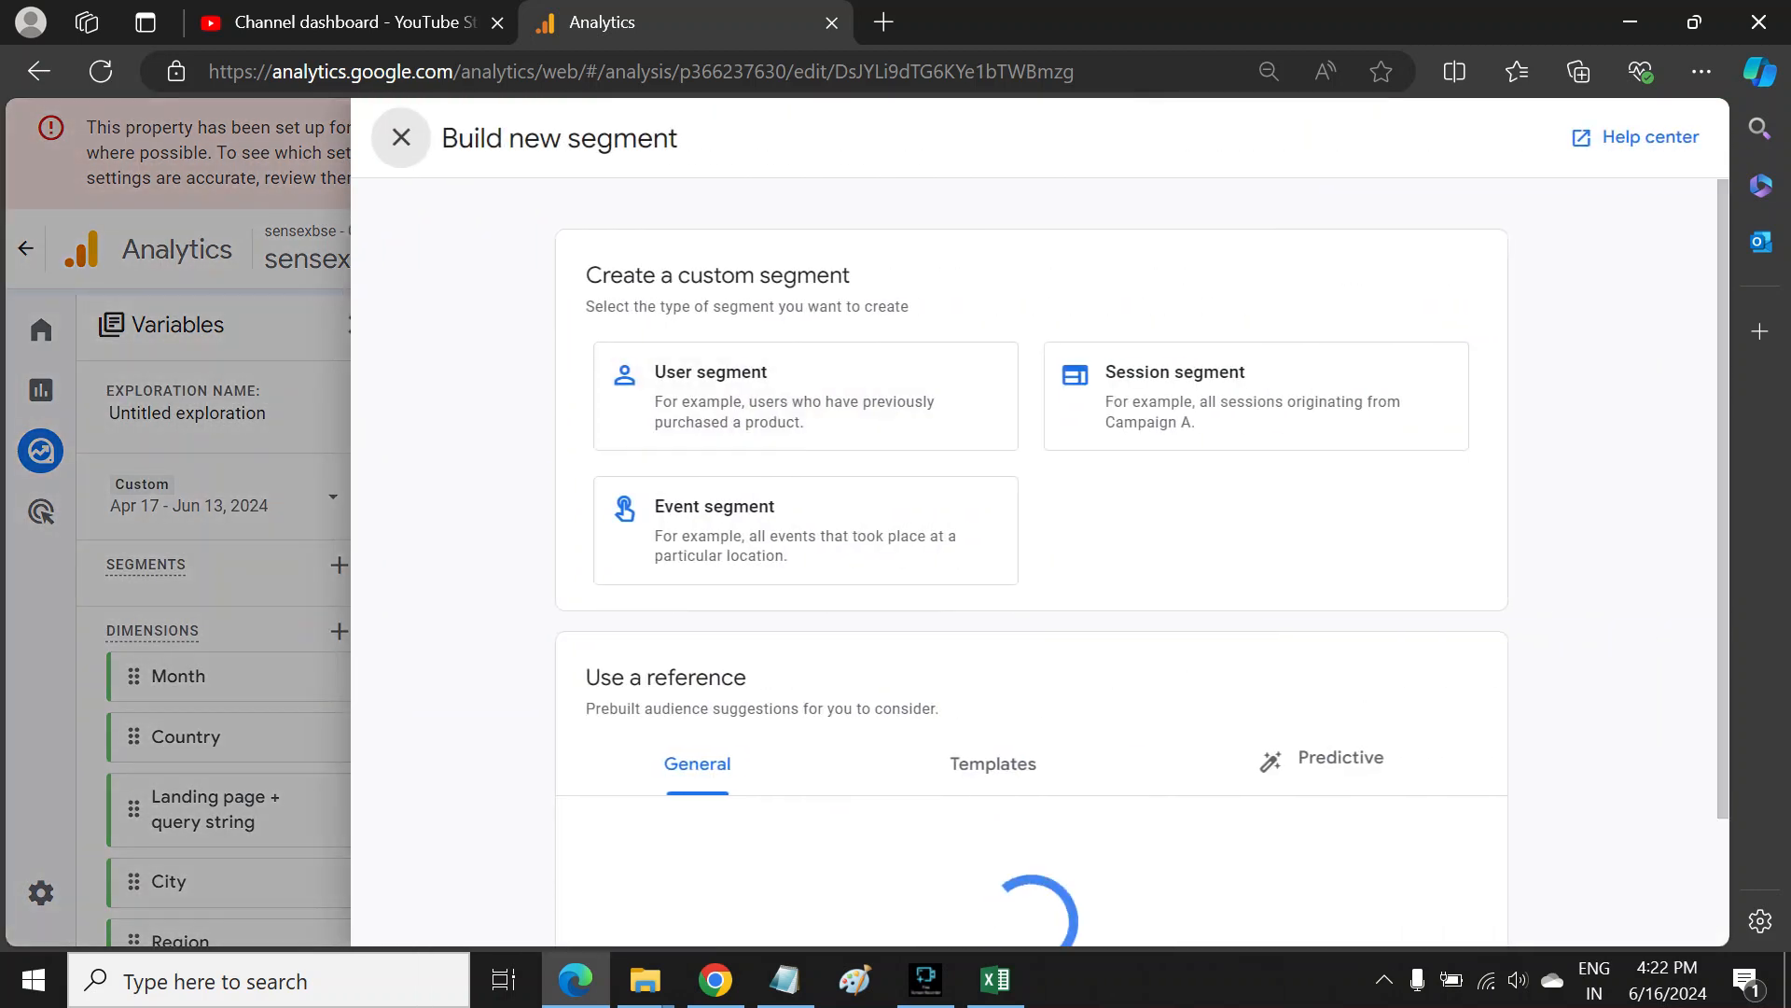
{"action": "left_click", "coordinate": [1175, 383]}
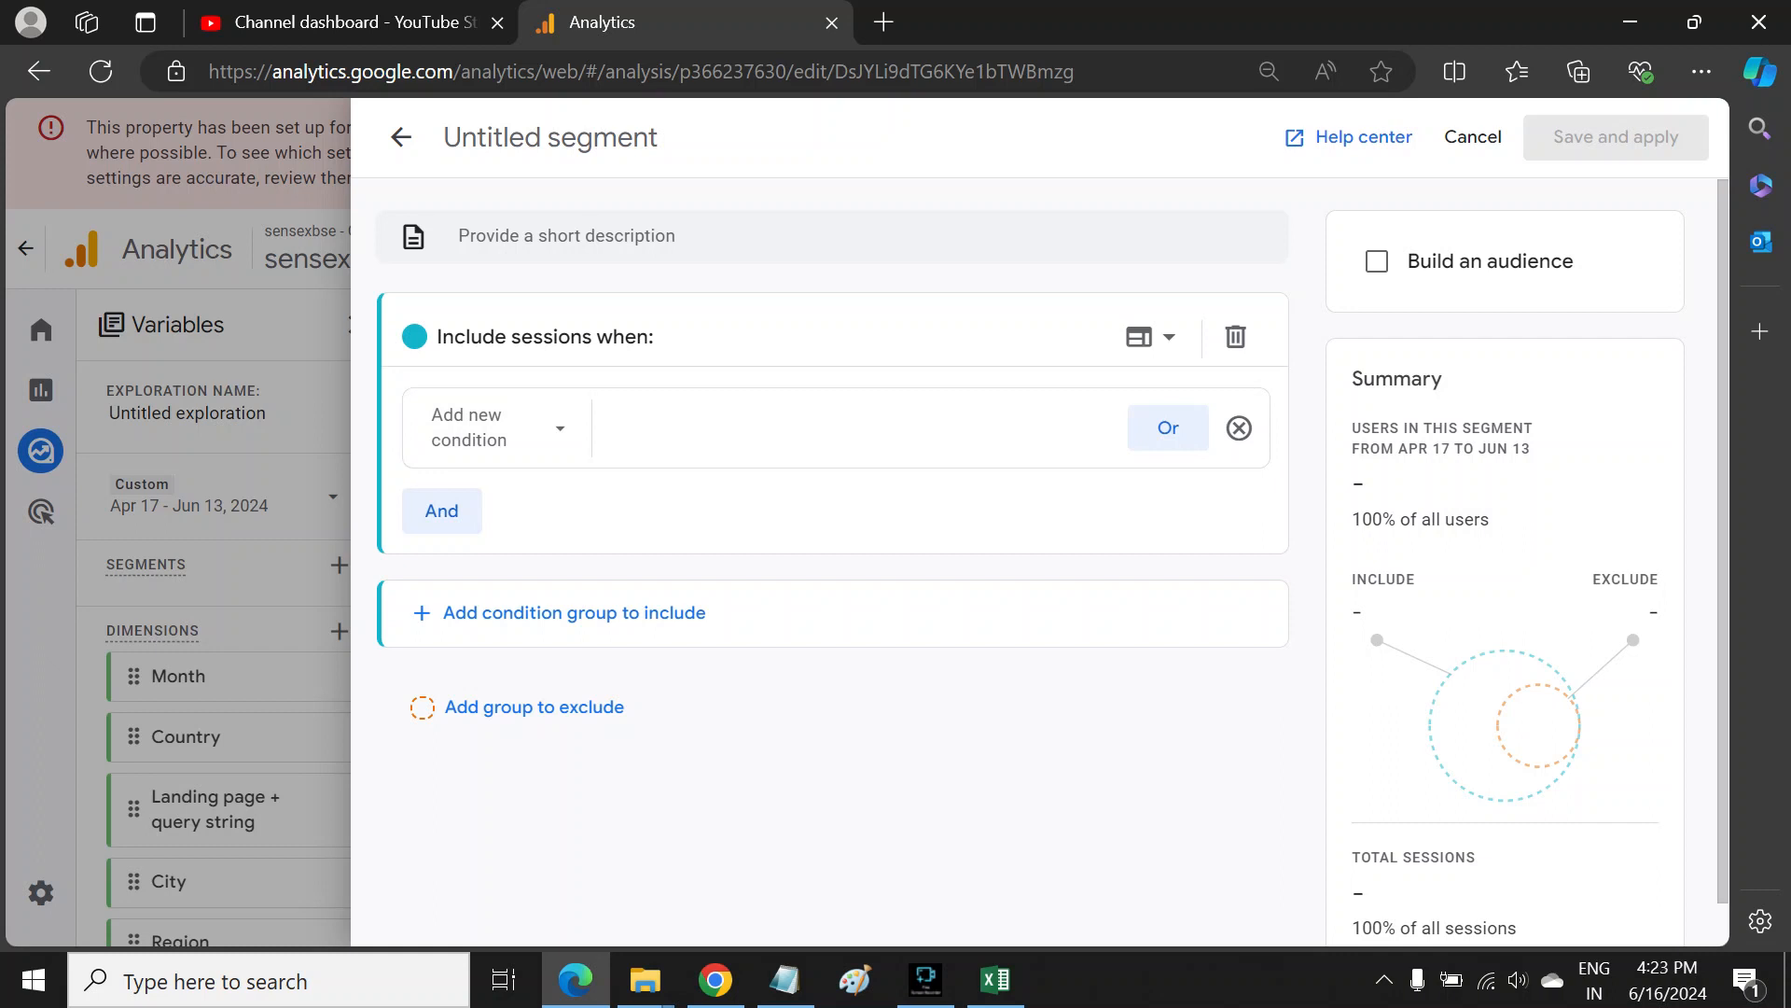
{"action": "left_click", "coordinate": [494, 427]}
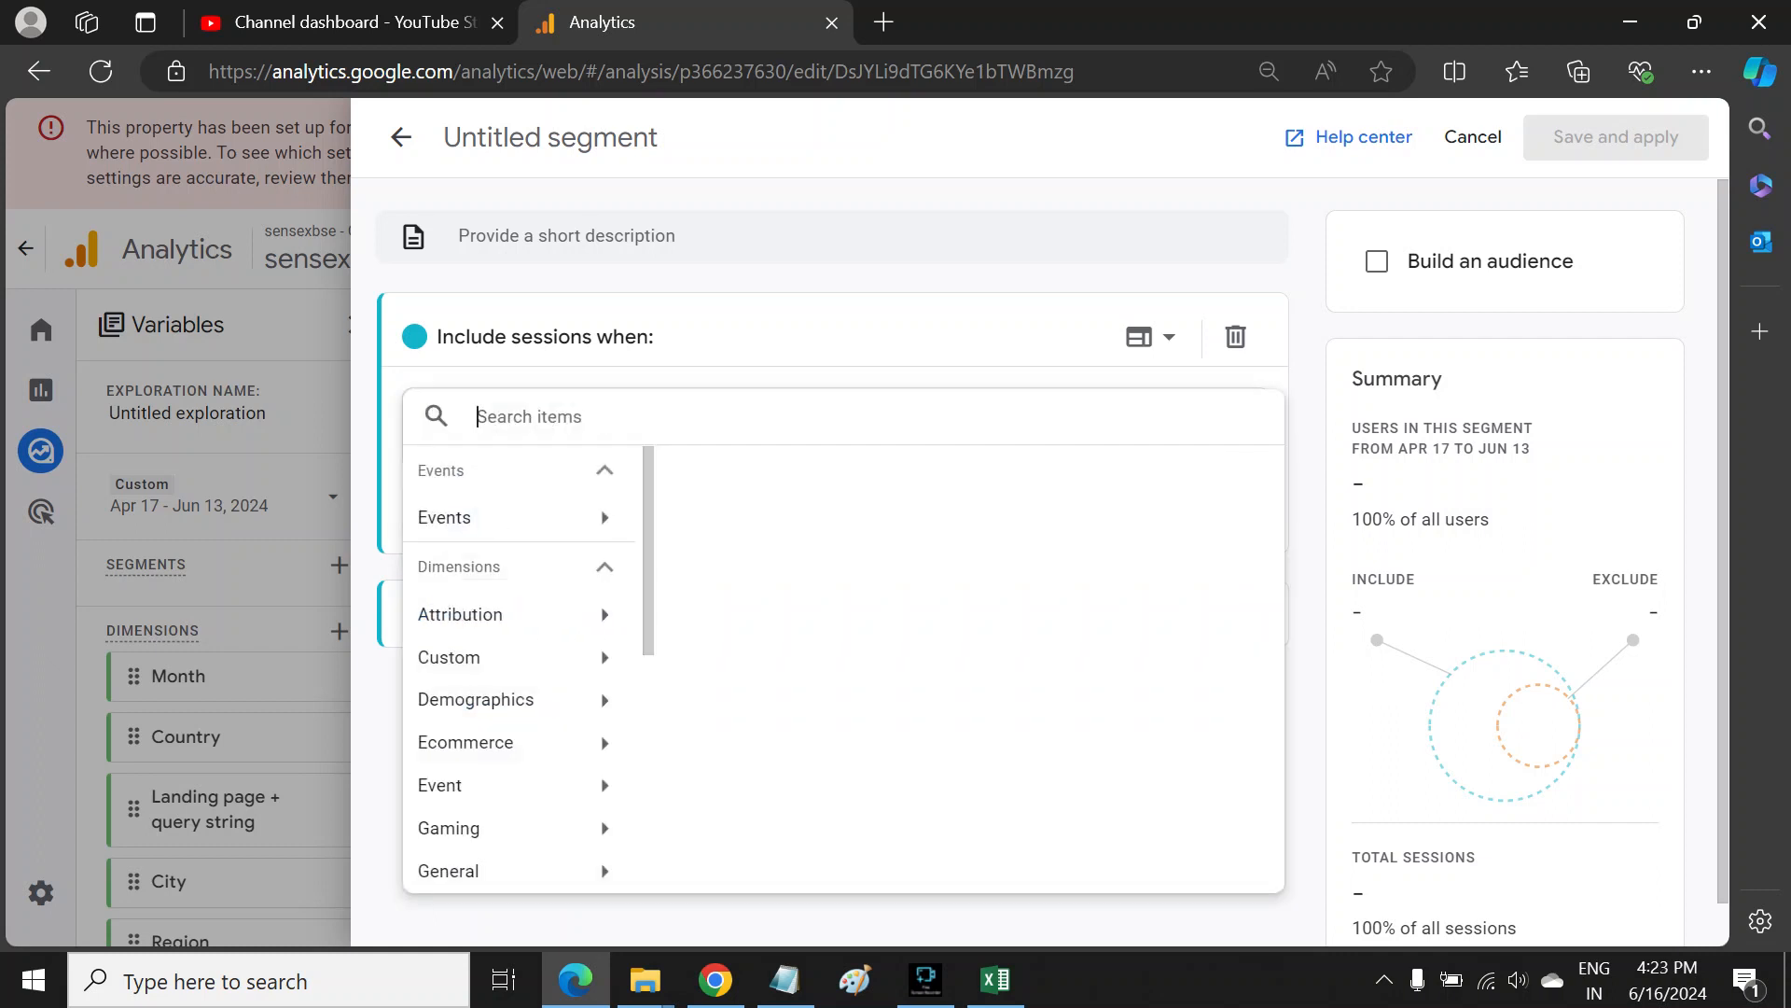
{"action": "type", "text": "device"}
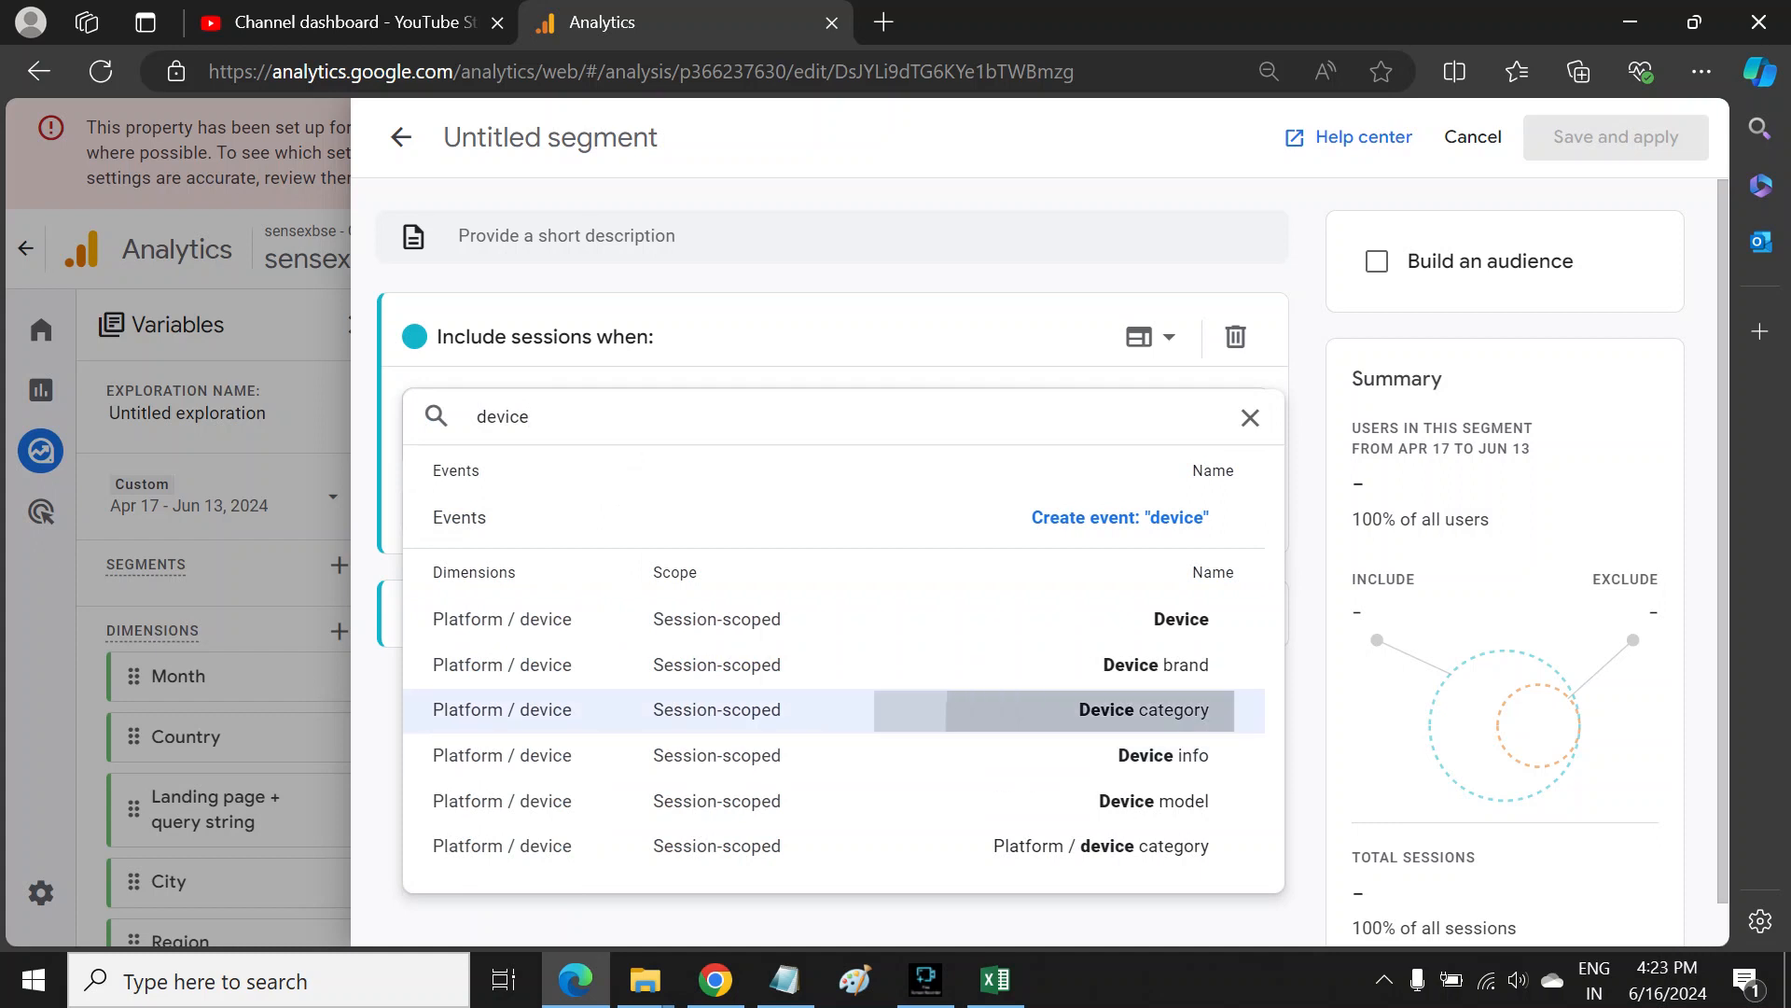
{"action": "left_click", "coordinate": [1144, 709]}
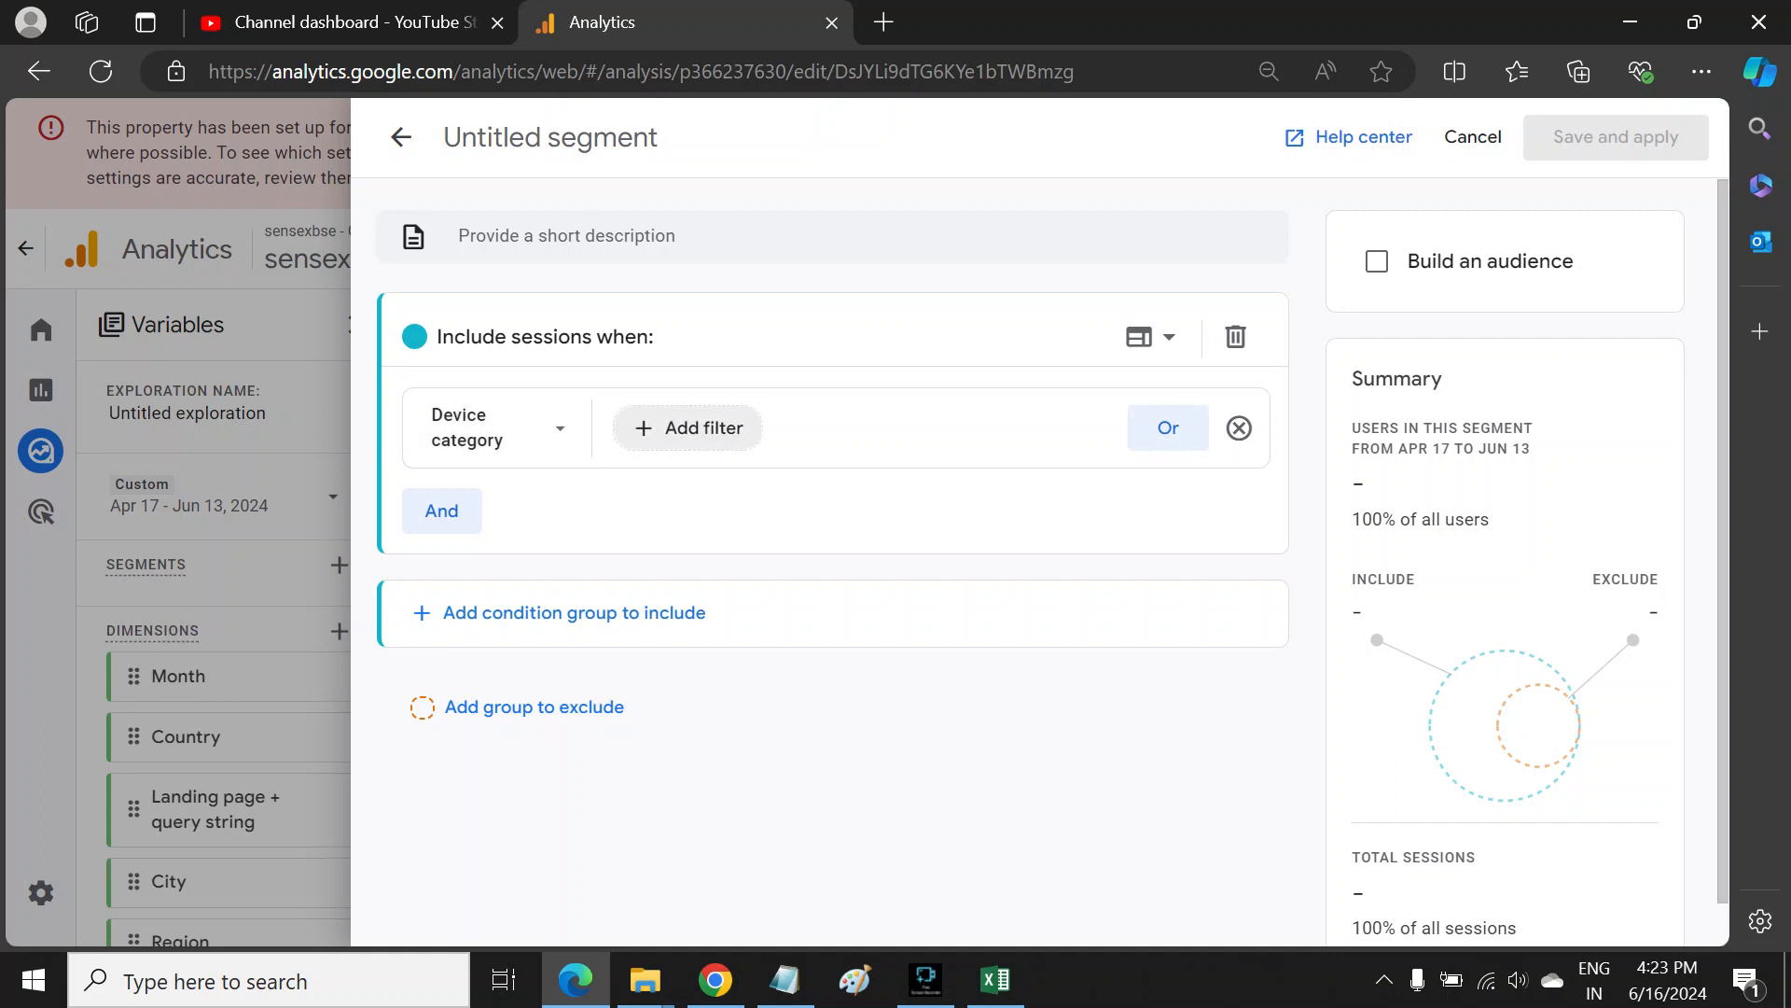
Step: Filter the Device category condition to contain "desktop" and save and apply the segment
{"action": "left_click", "coordinate": [688, 428]}
{"action": "left_click", "coordinate": [801, 562]}
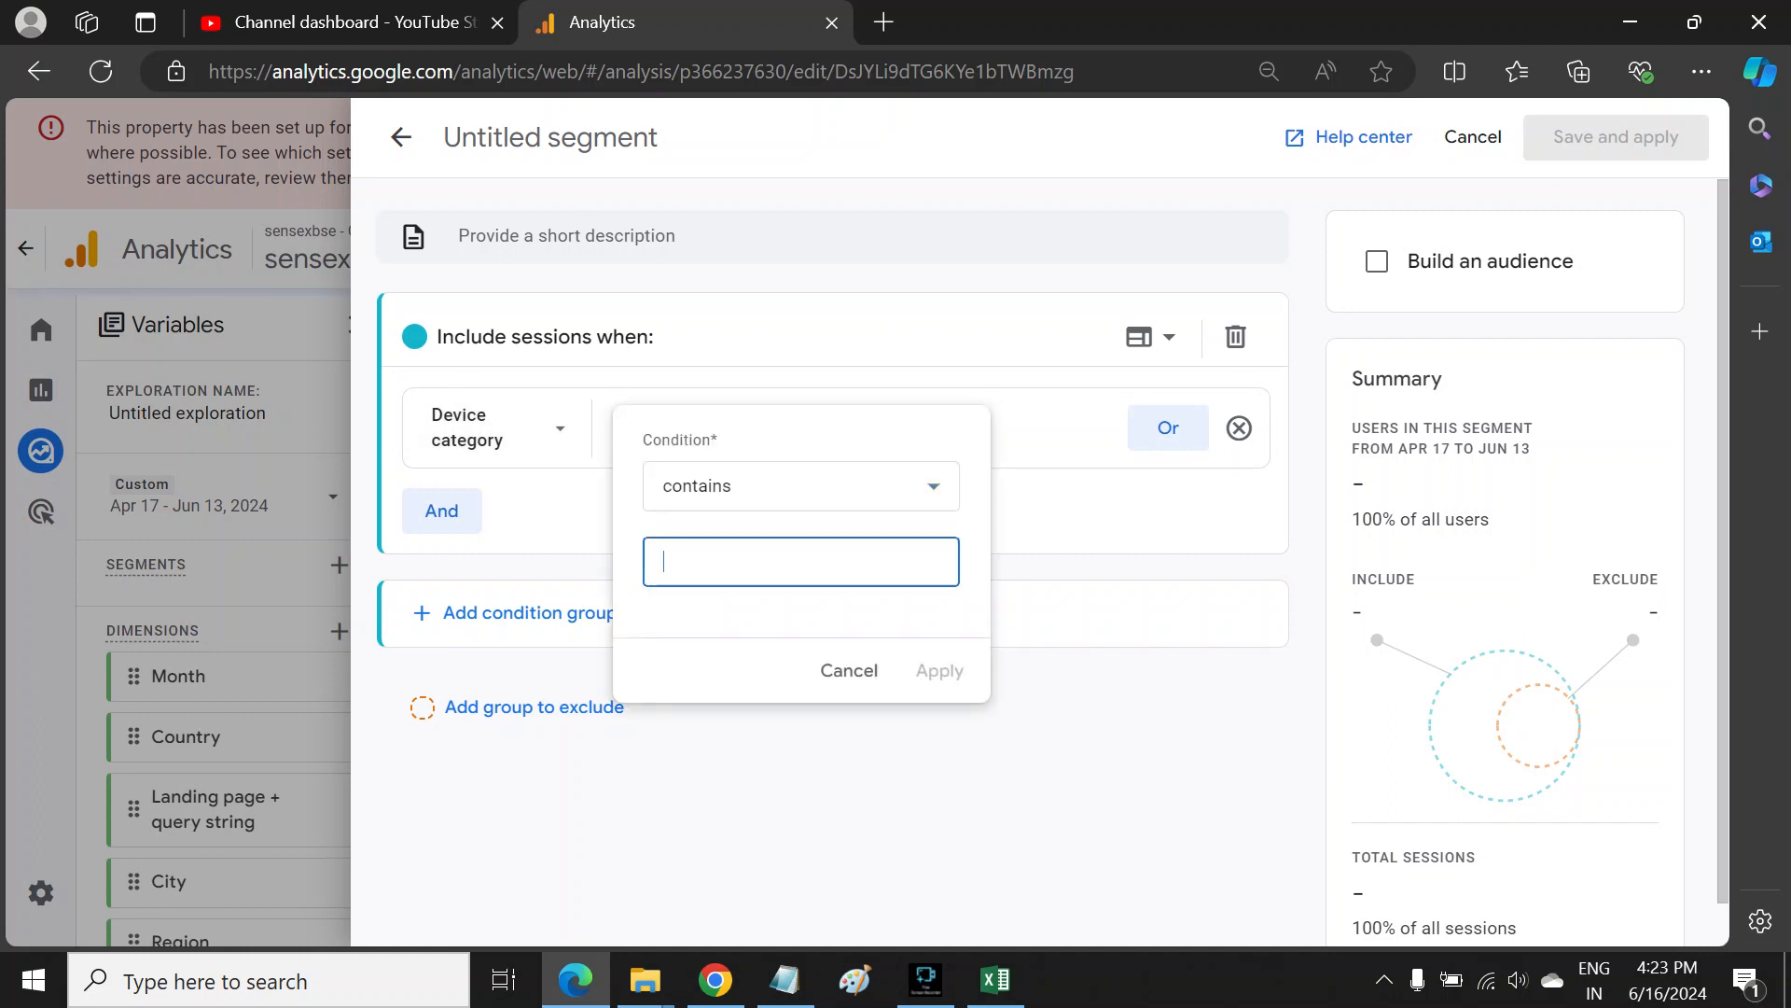
{"action": "type", "text": "mobile"}
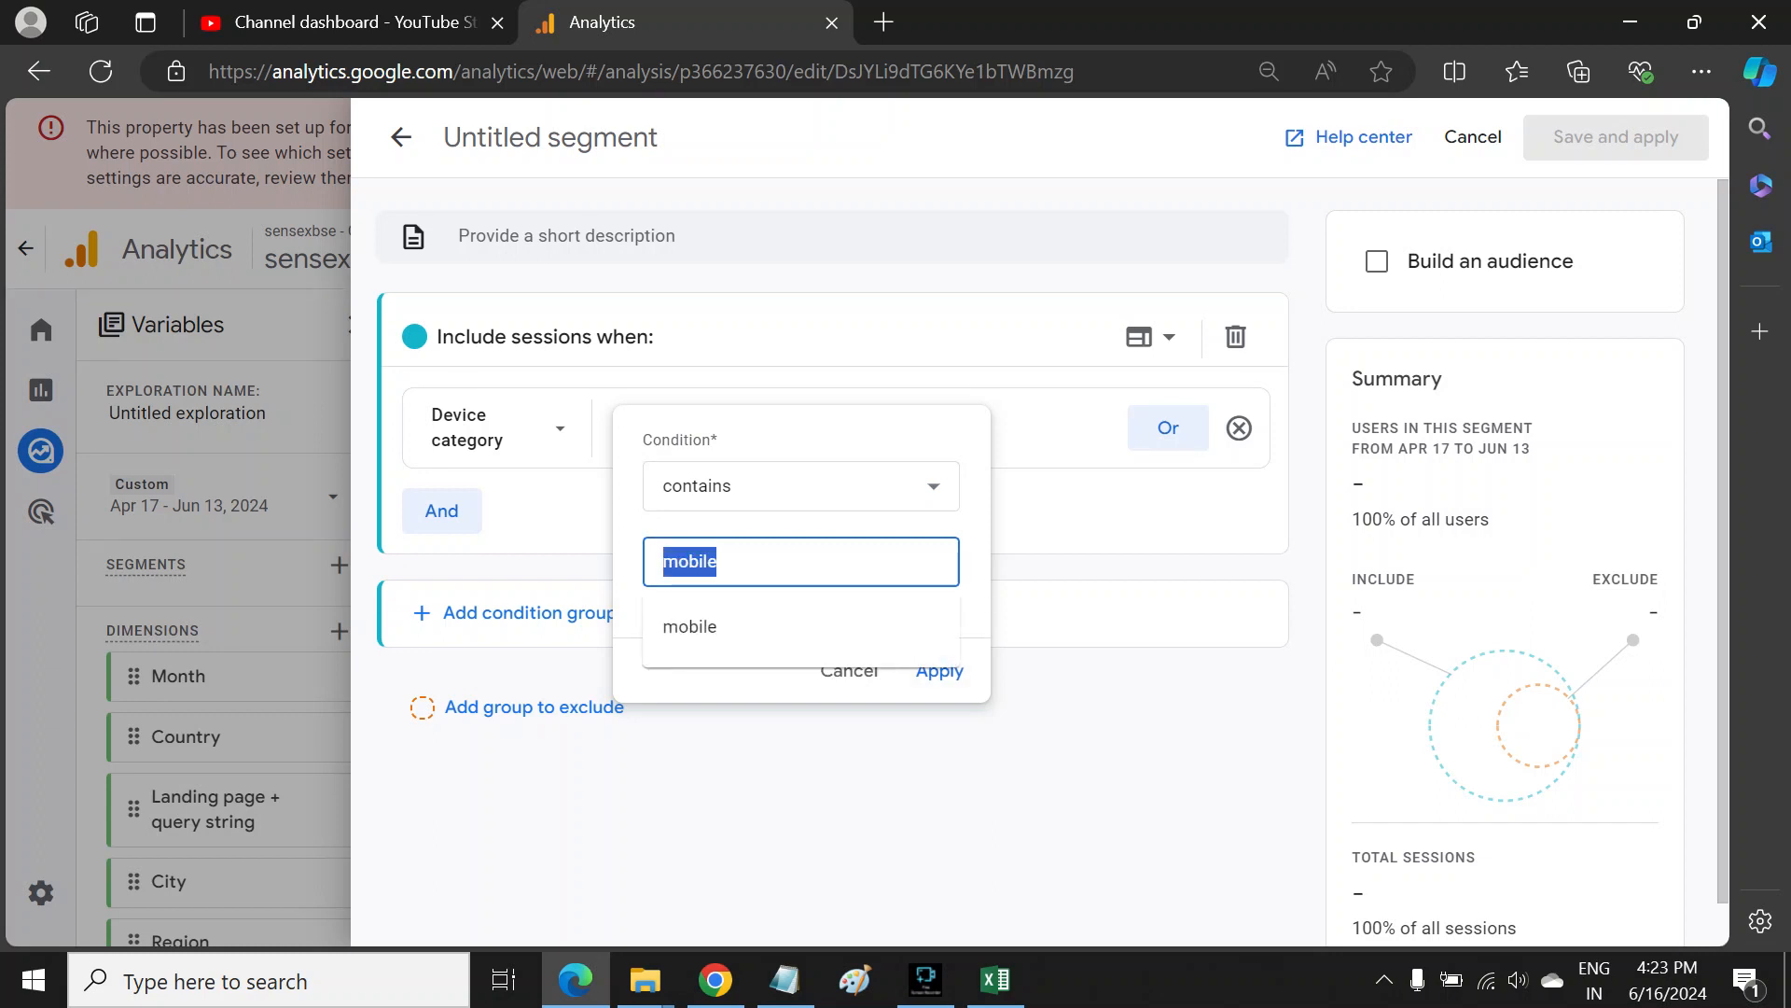
{"action": "type", "text": "desktop"}
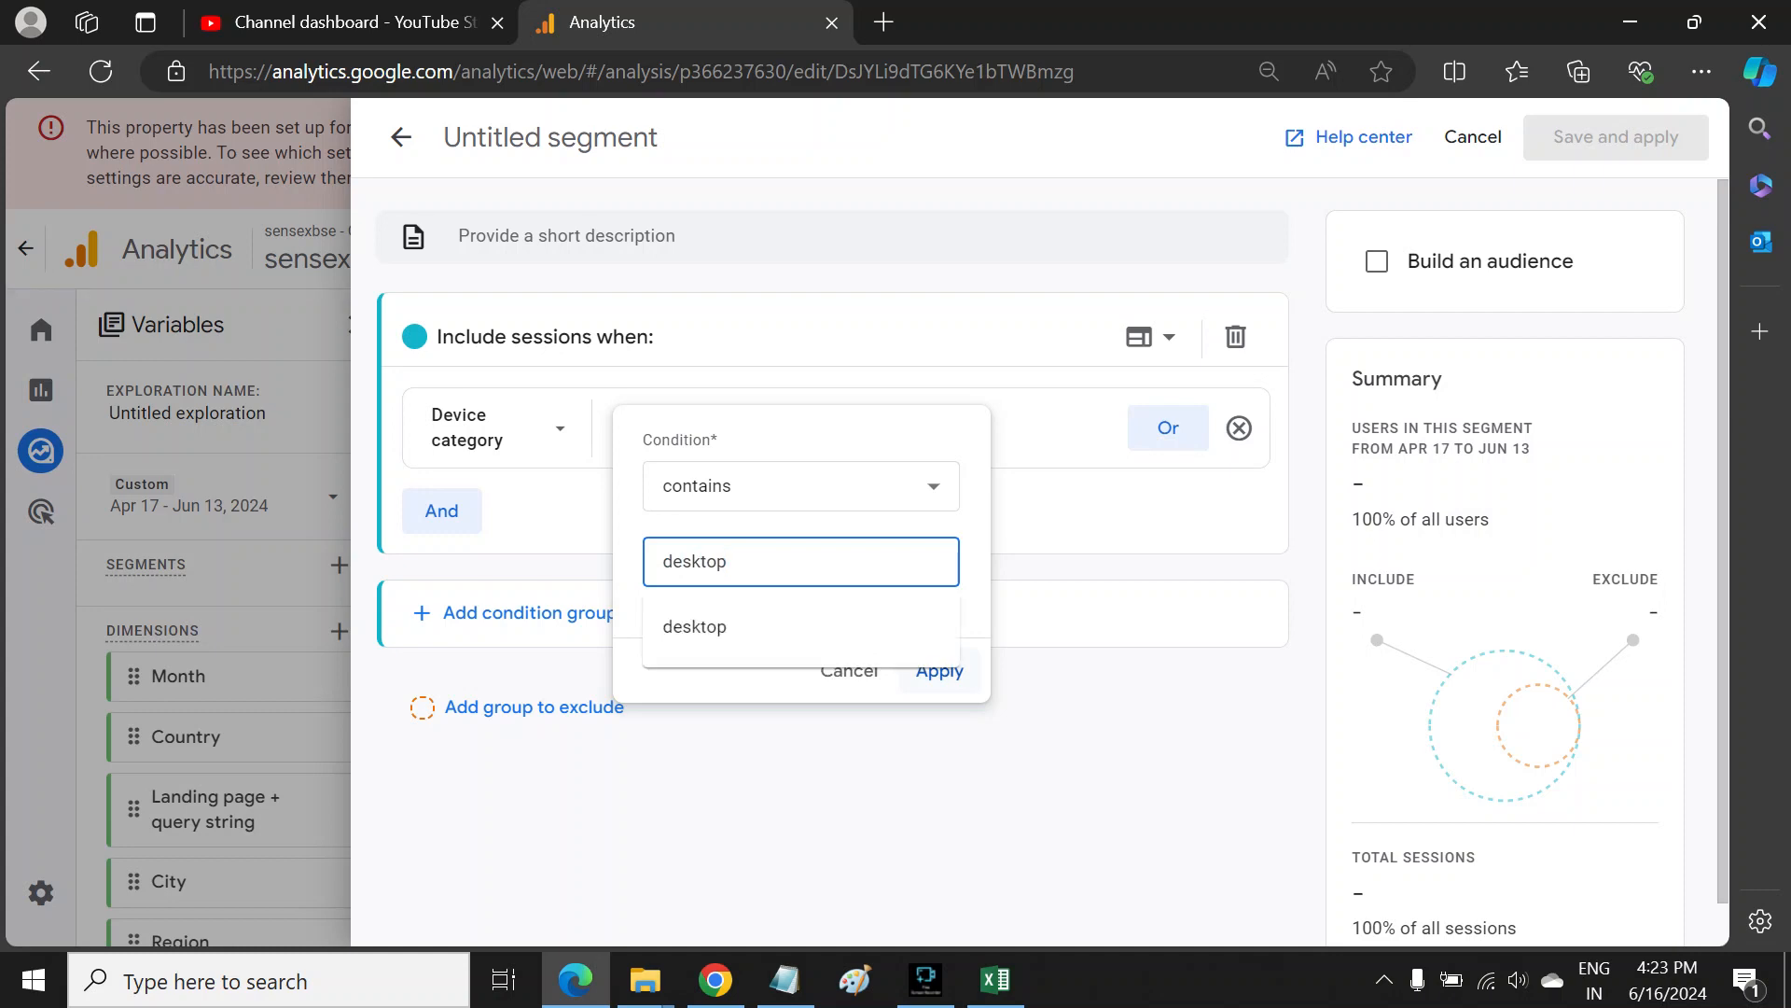
{"action": "left_click", "coordinate": [753, 627]}
{"action": "left_click", "coordinate": [939, 671]}
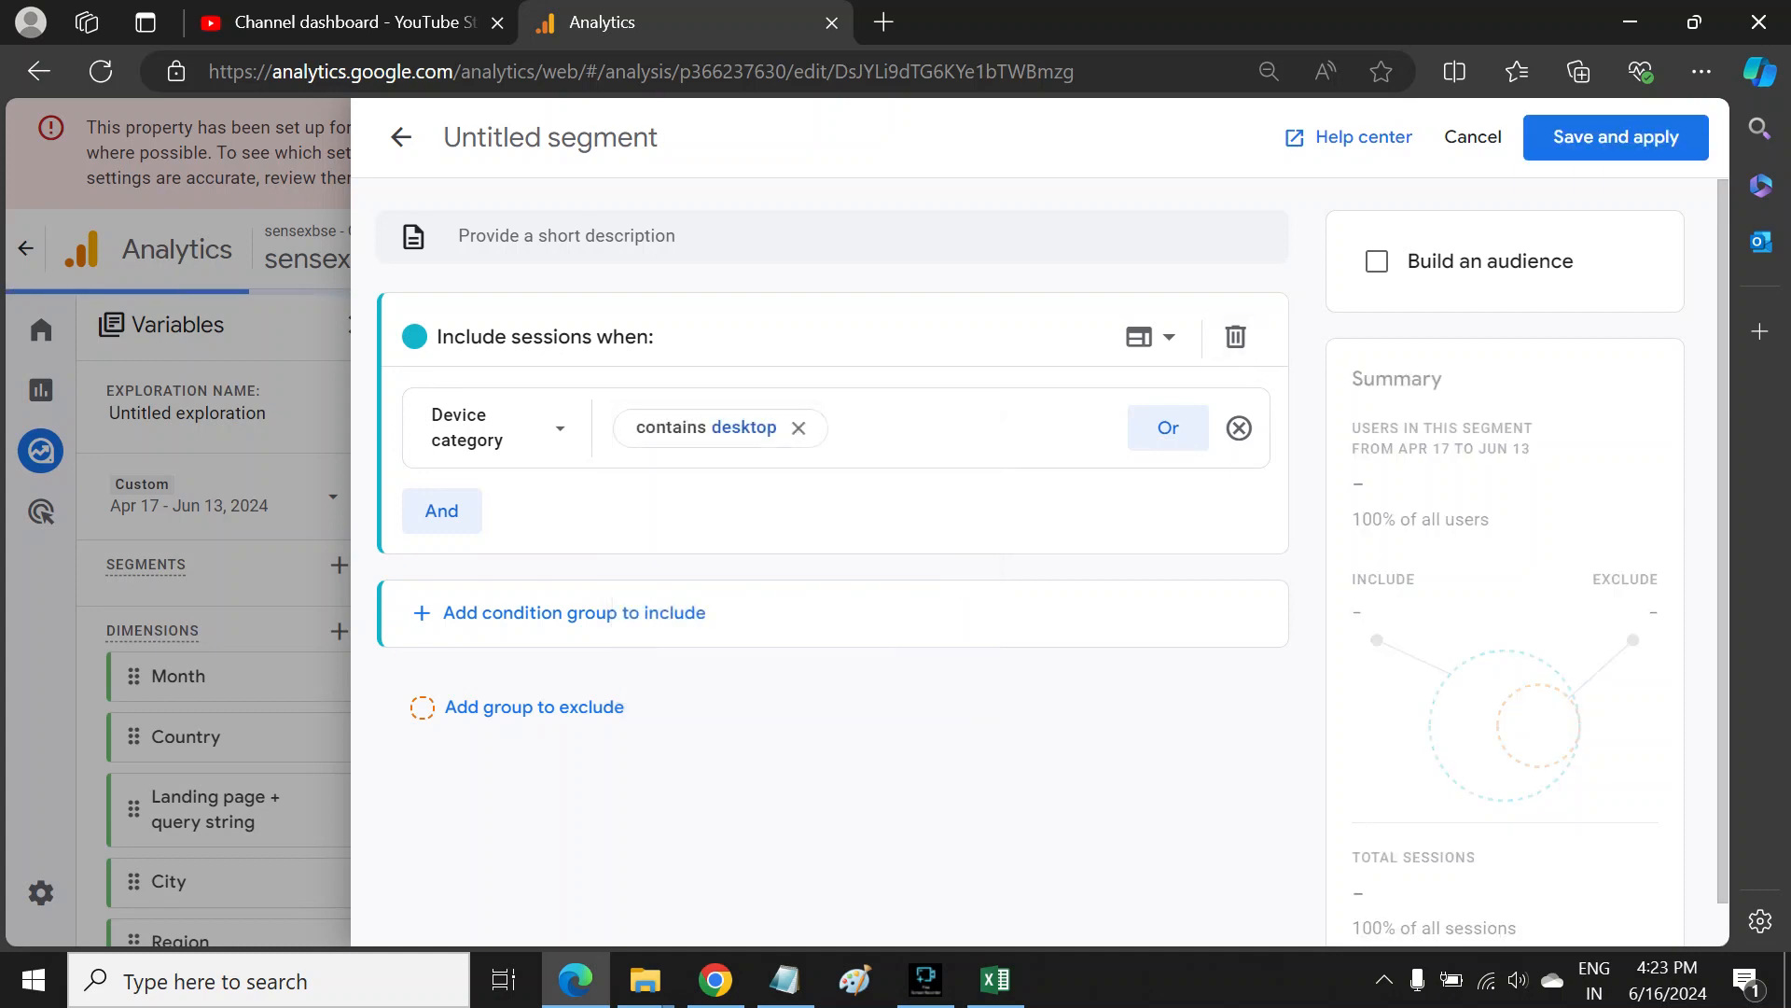
{"action": "left_click", "coordinate": [1616, 137]}
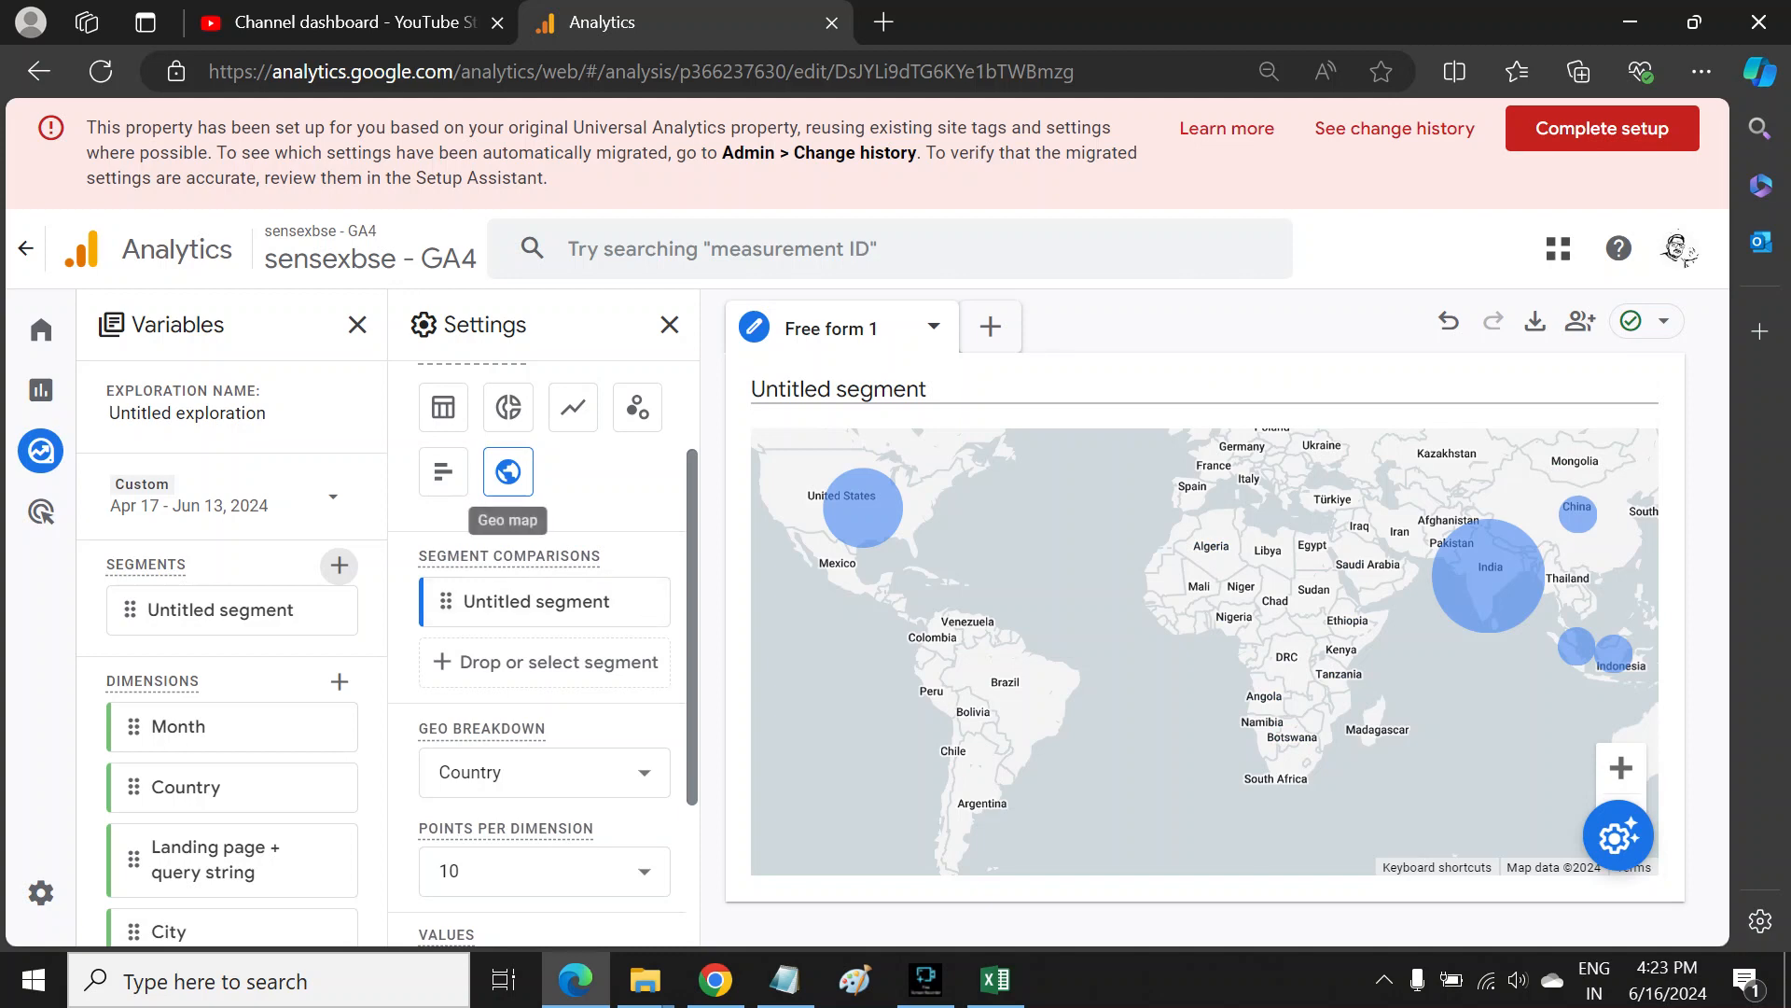
Step: Set the visualization back to a table and rename the untitled segment "Device wise data - desktop"
{"action": "left_click", "coordinate": [443, 407]}
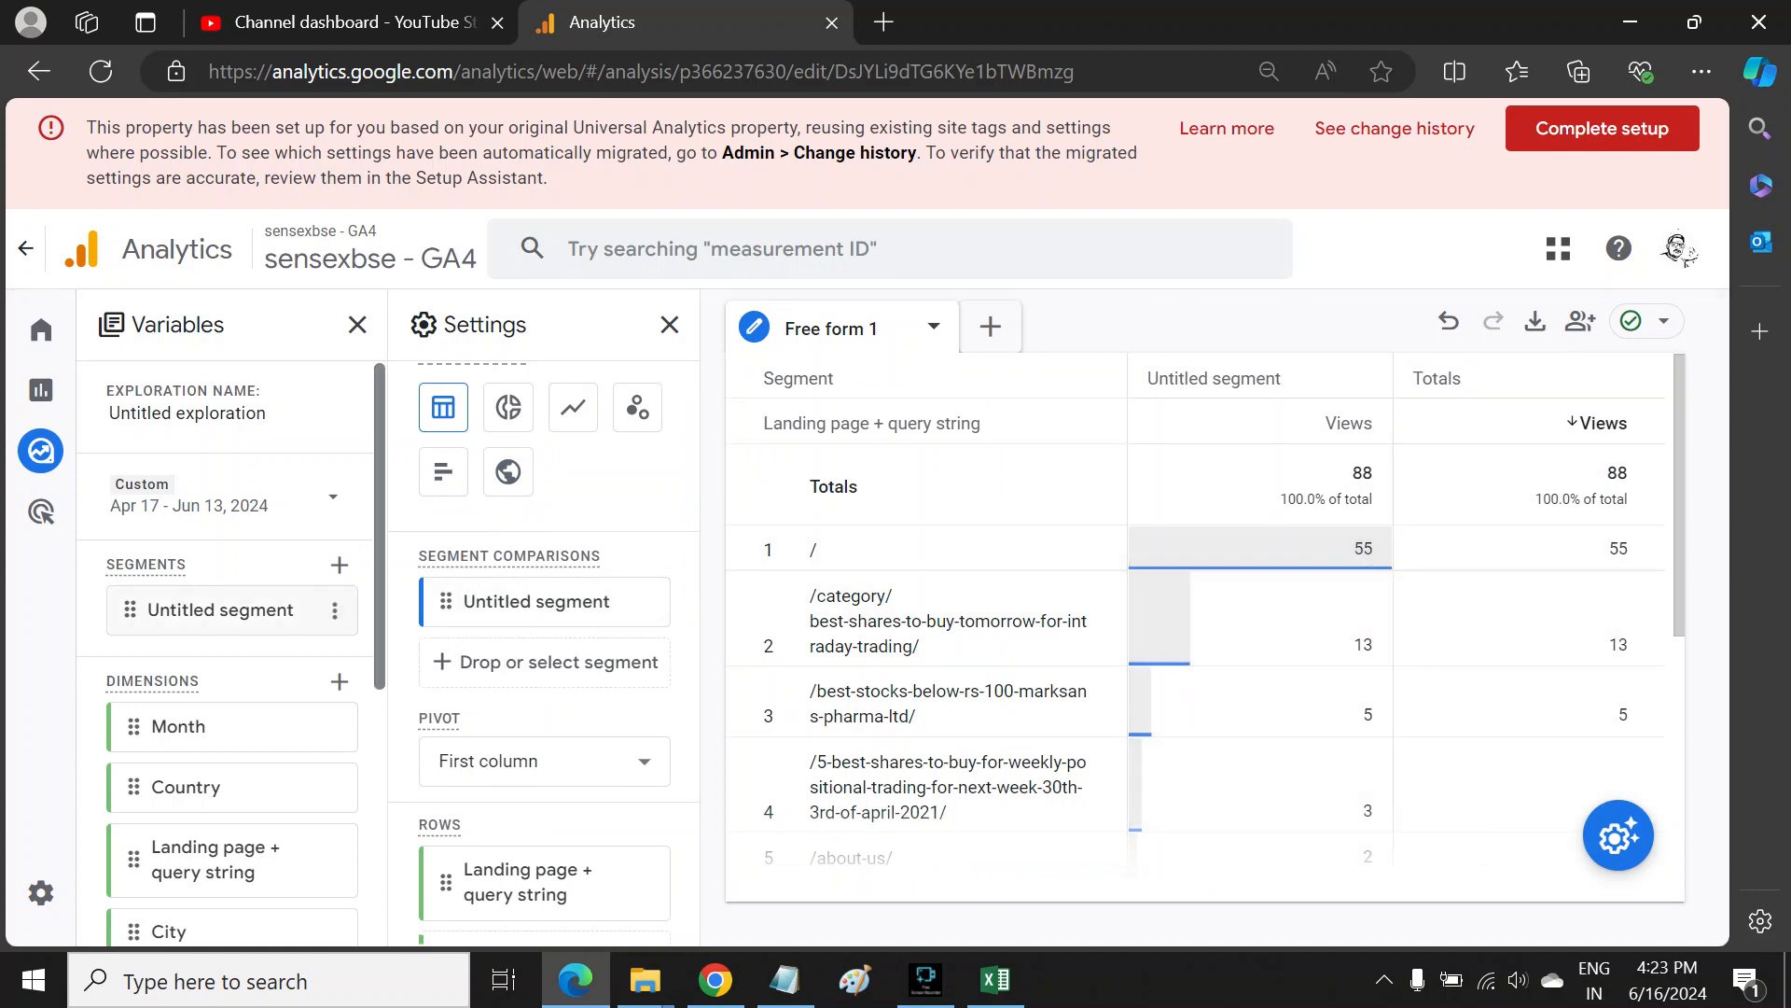
{"action": "left_click", "coordinate": [334, 610]}
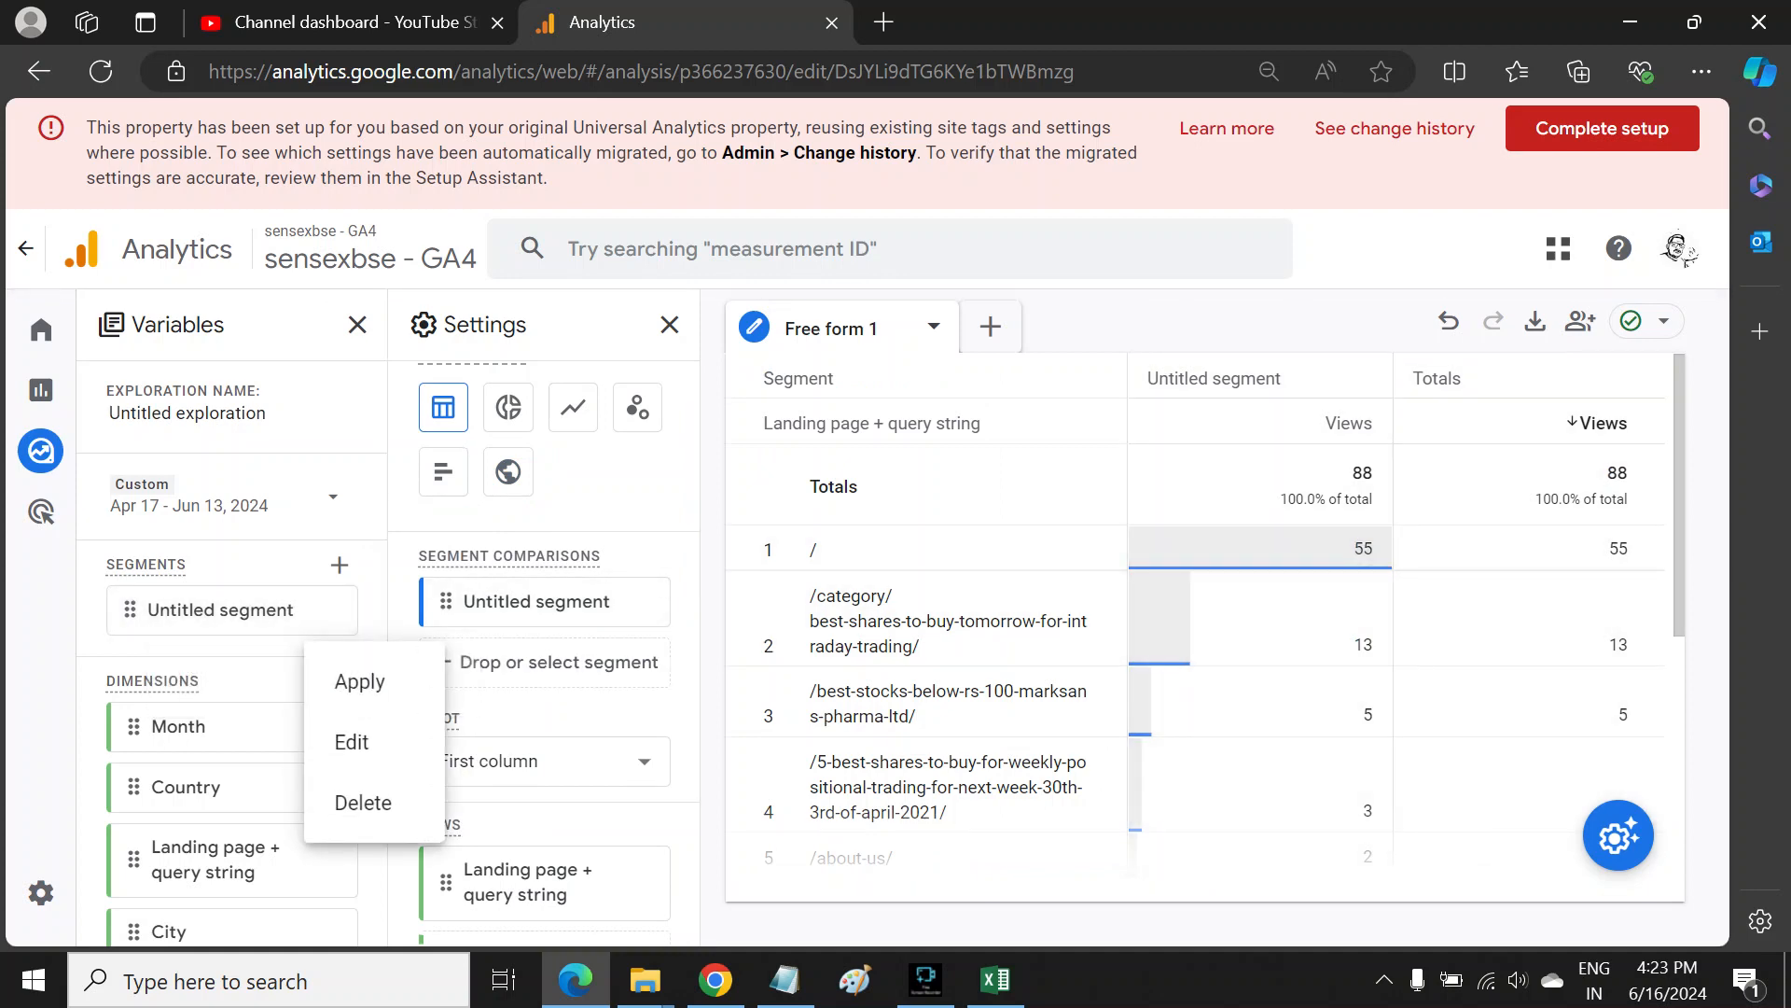
{"action": "left_click", "coordinate": [352, 742]}
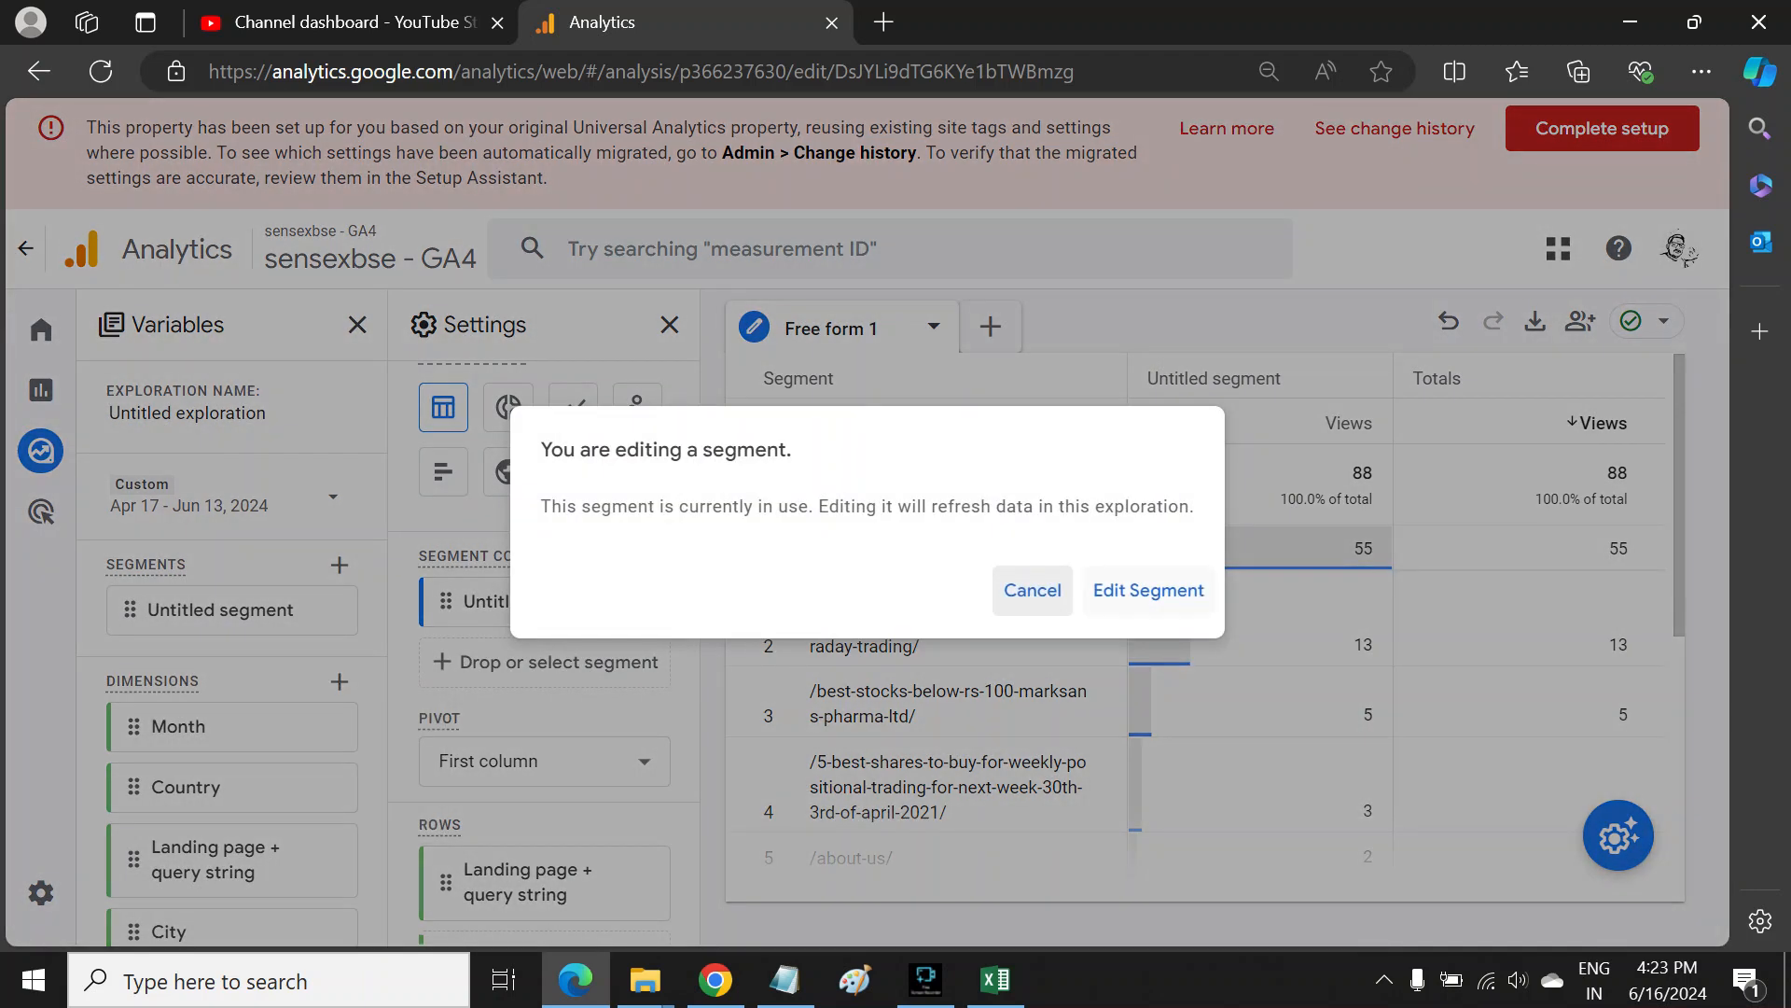
{"action": "left_click", "coordinate": [1149, 589]}
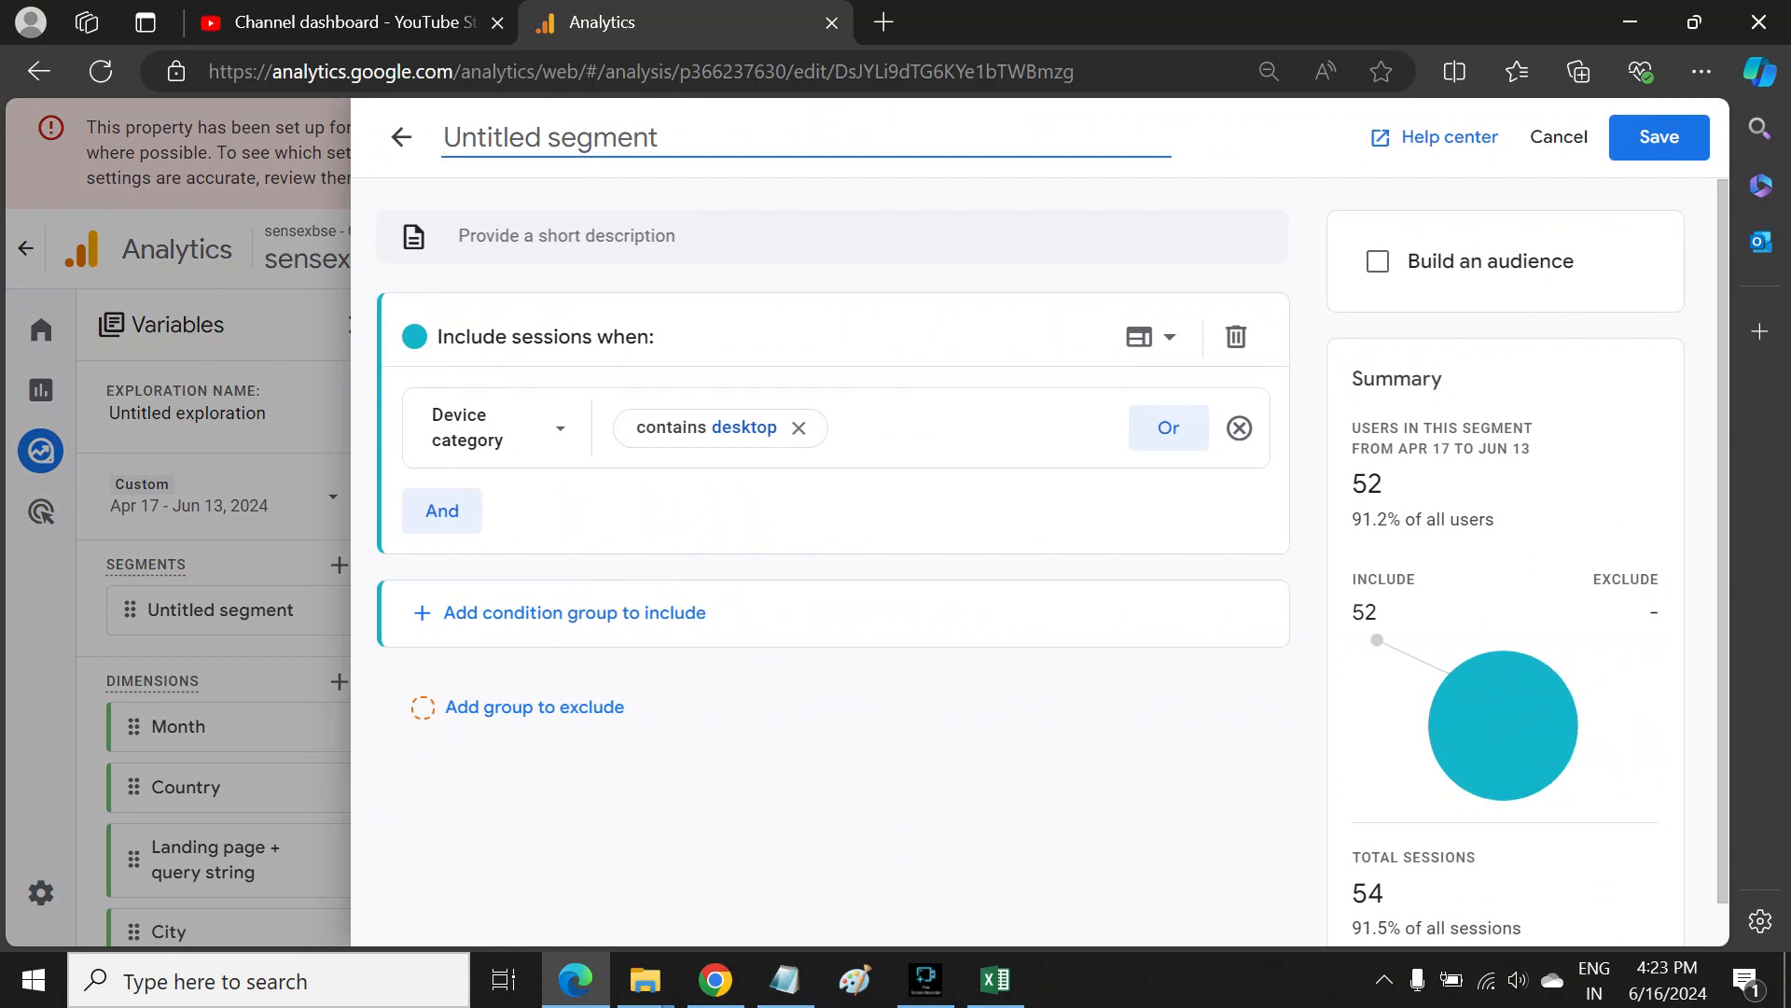
{"action": "type", "text": "Device wise data - desktop"}
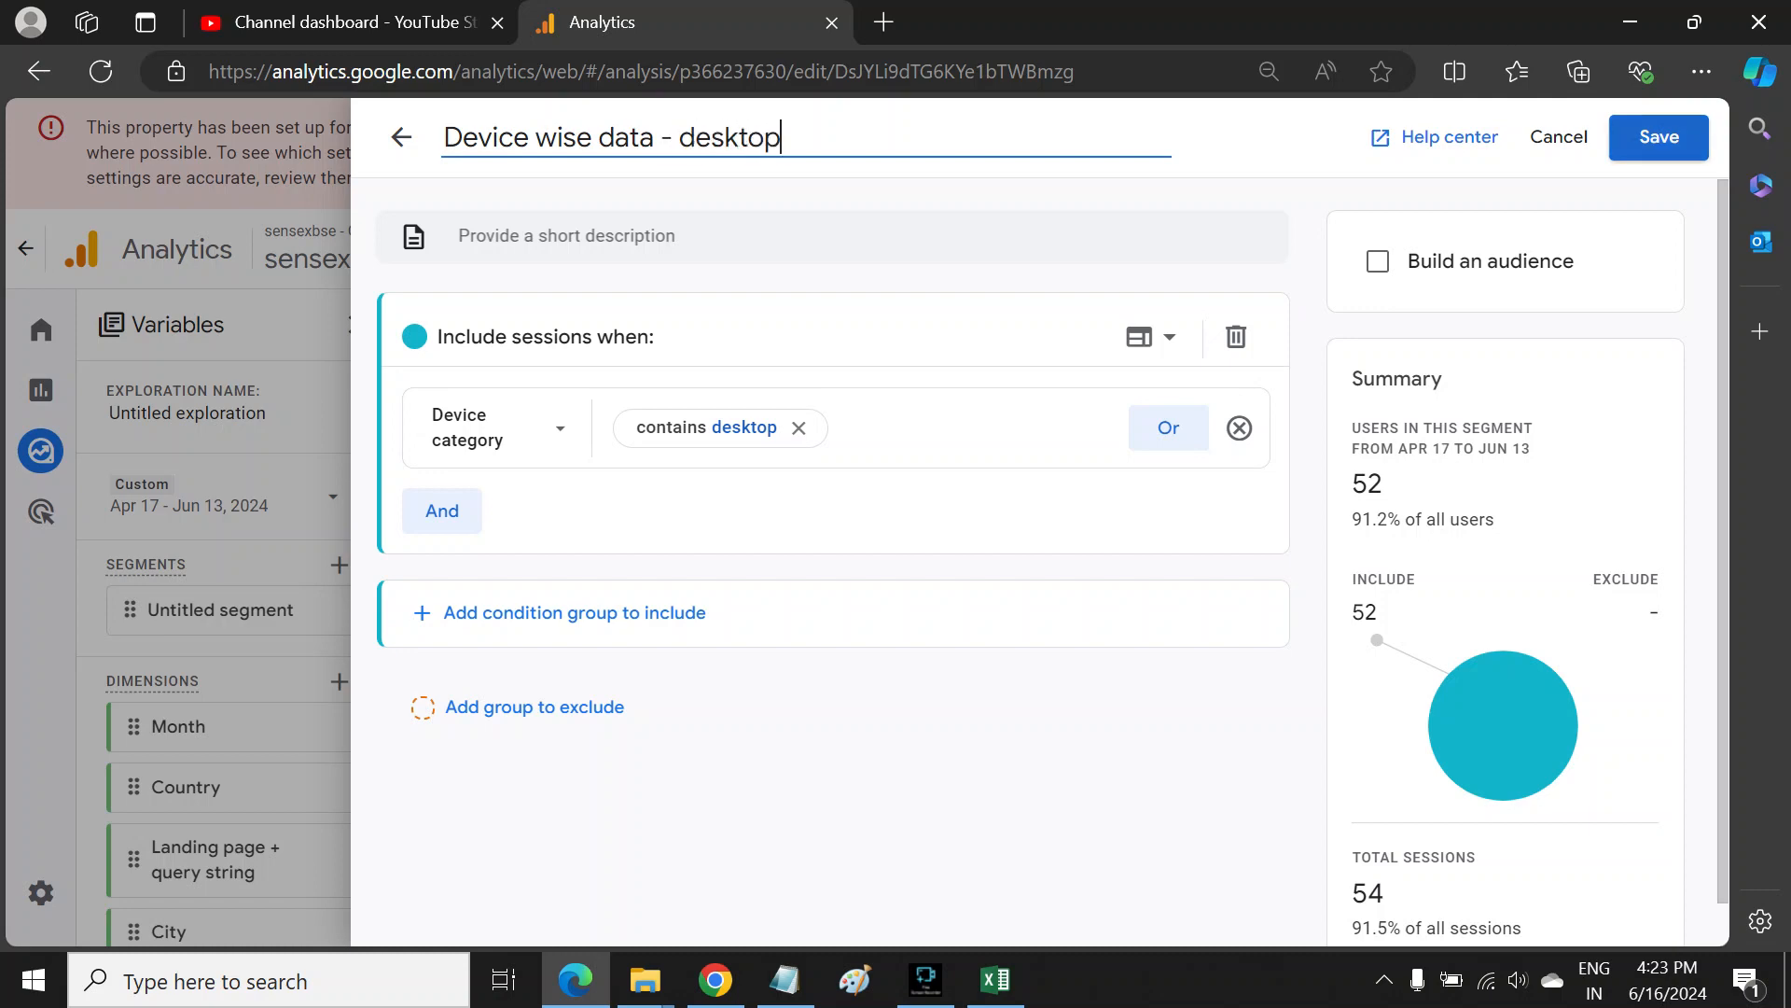
{"action": "left_click", "coordinate": [1660, 137]}
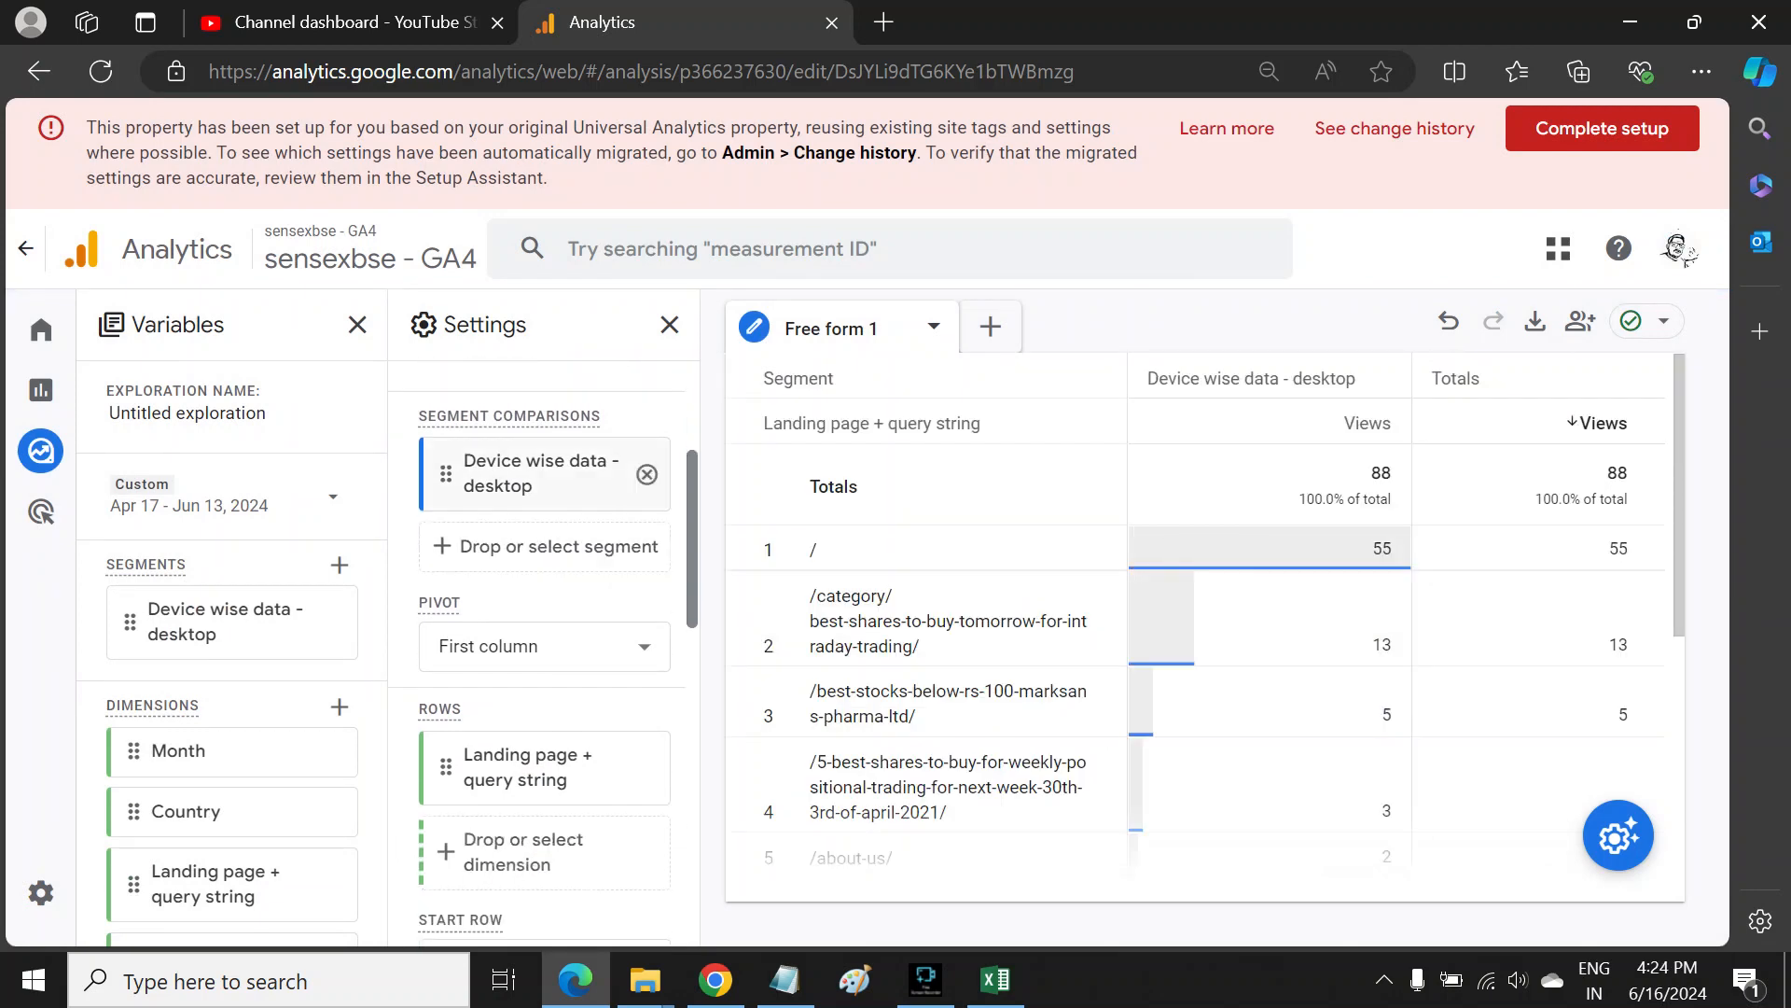
Step: Review the table's segment comparison, pivot and row settings, and inspect the available choices for the number of rows shown
{"action": "scroll", "coordinate": [544, 653], "scroll_direction": "down", "scroll_amount": 5}
{"action": "scroll", "coordinate": [544, 653], "scroll_direction": "up", "scroll_amount": 5}
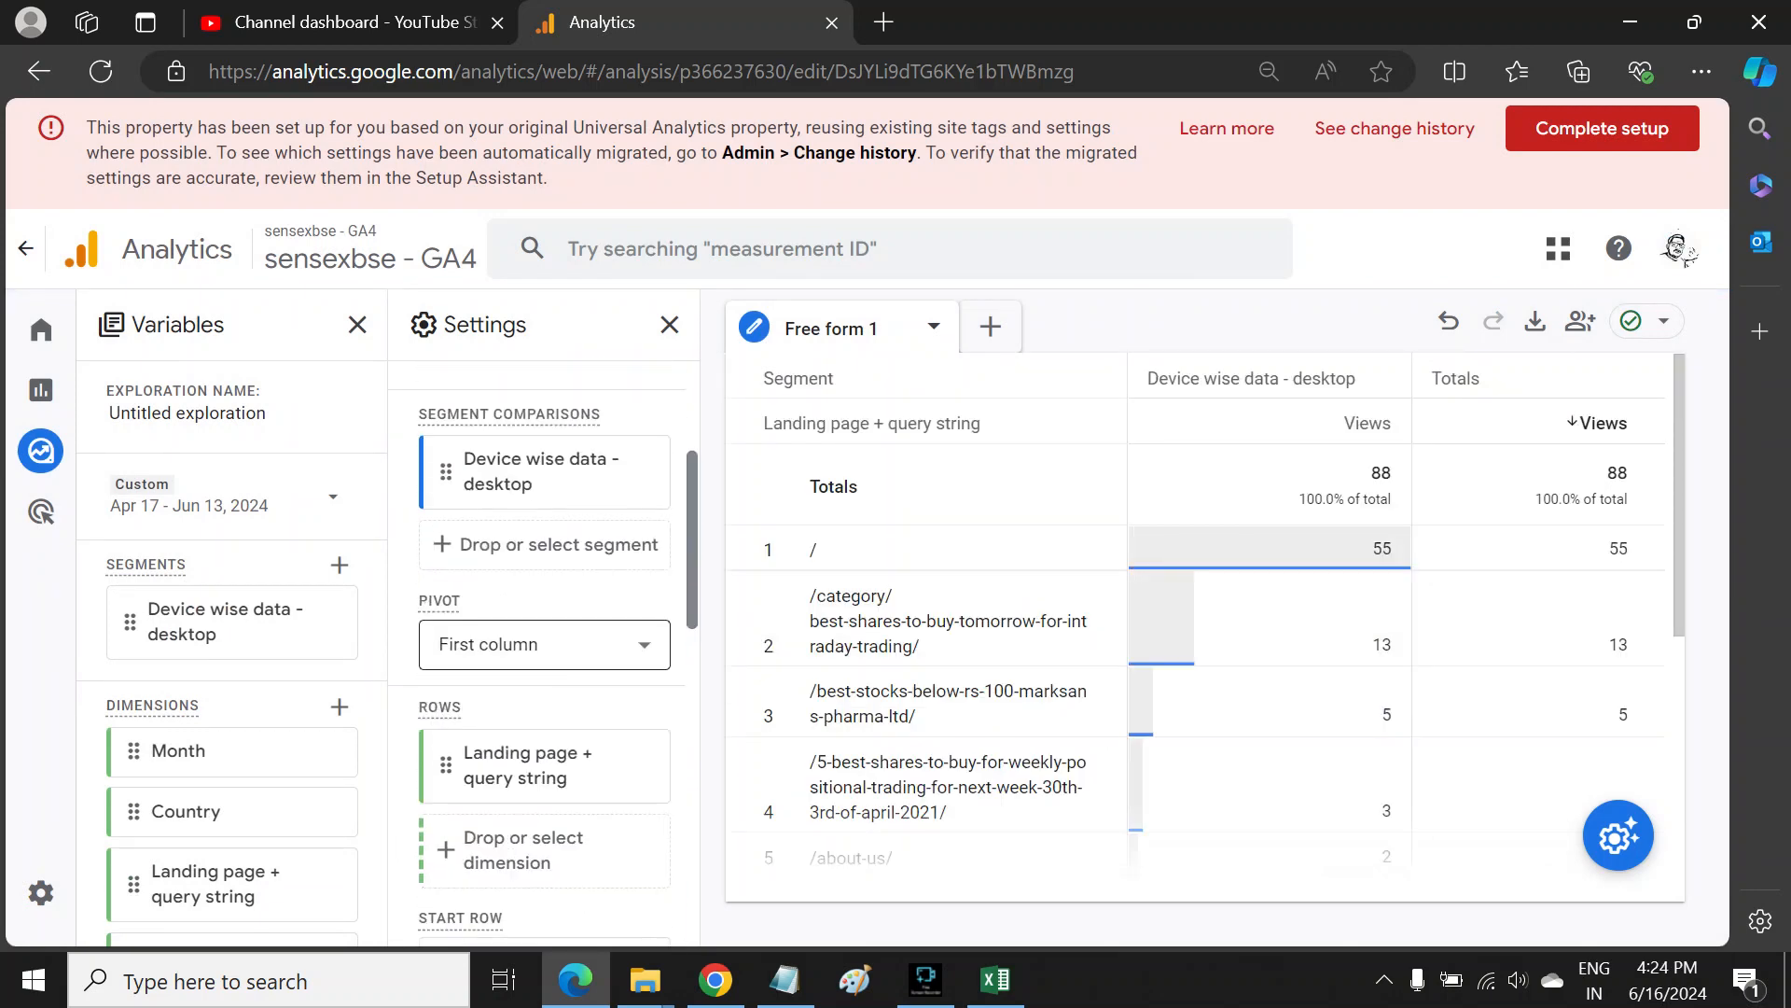
{"action": "scroll", "coordinate": [544, 653], "scroll_direction": "down", "scroll_amount": 3}
{"action": "scroll", "coordinate": [544, 653], "scroll_direction": "down", "scroll_amount": 2}
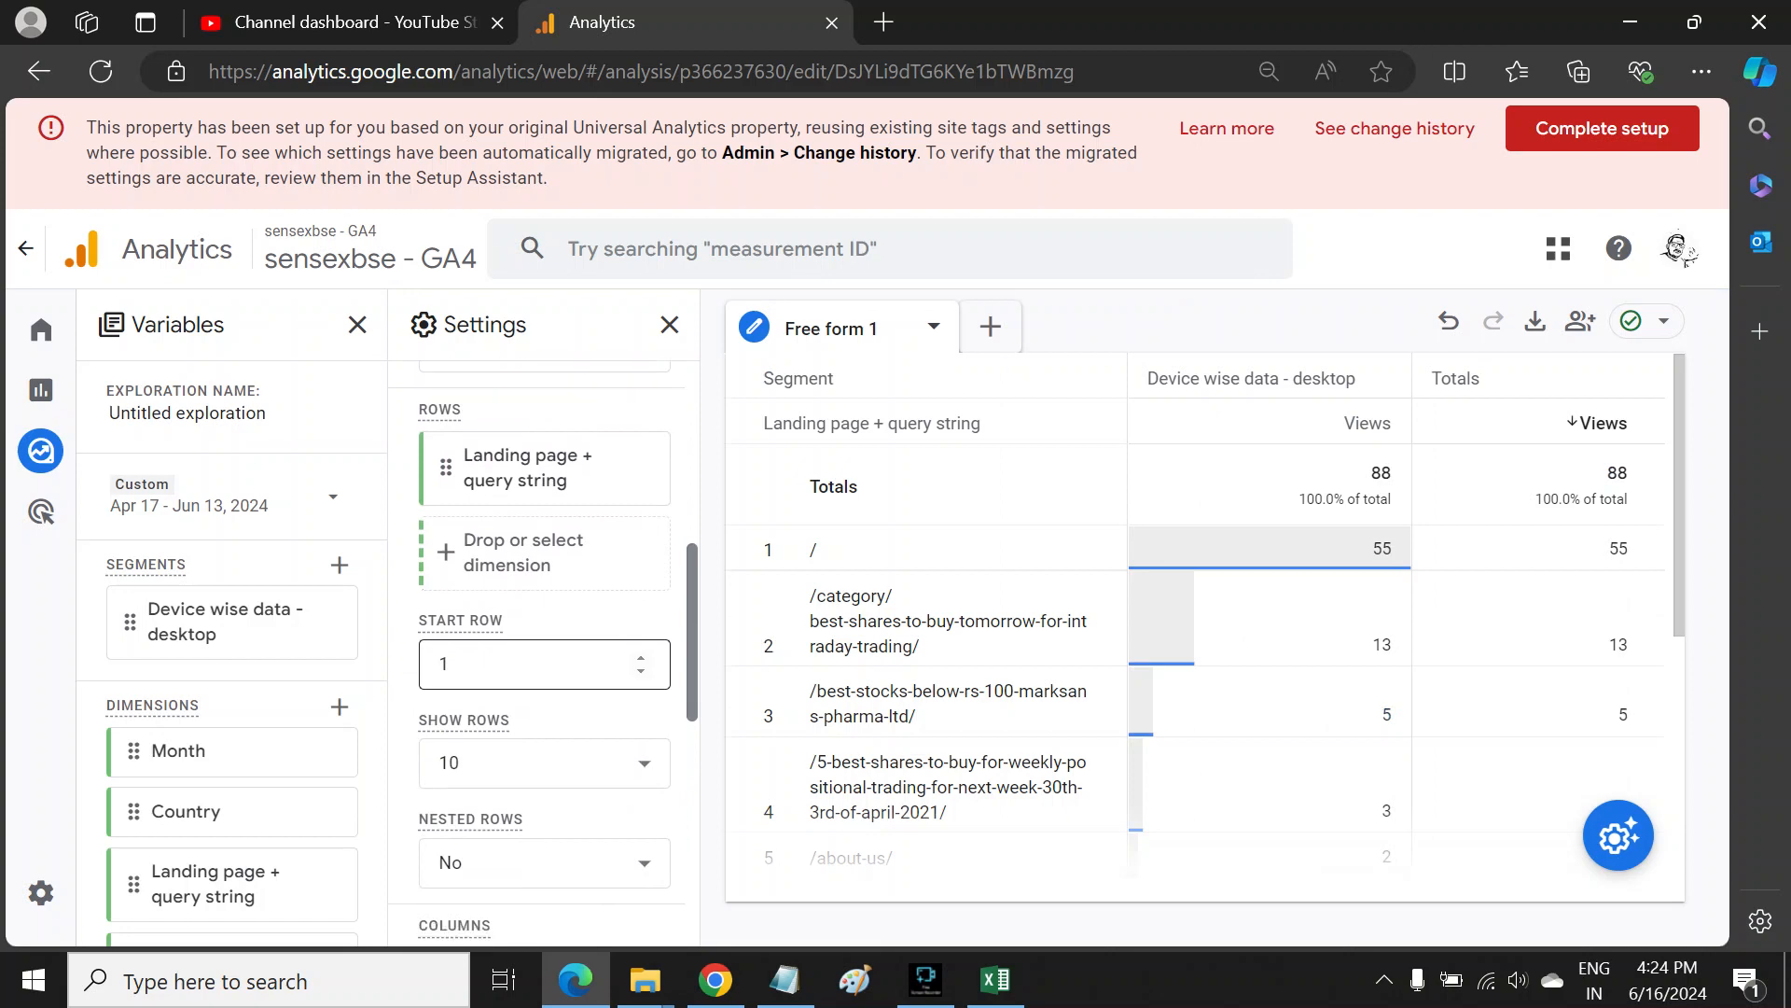
{"action": "left_click", "coordinate": [544, 653]}
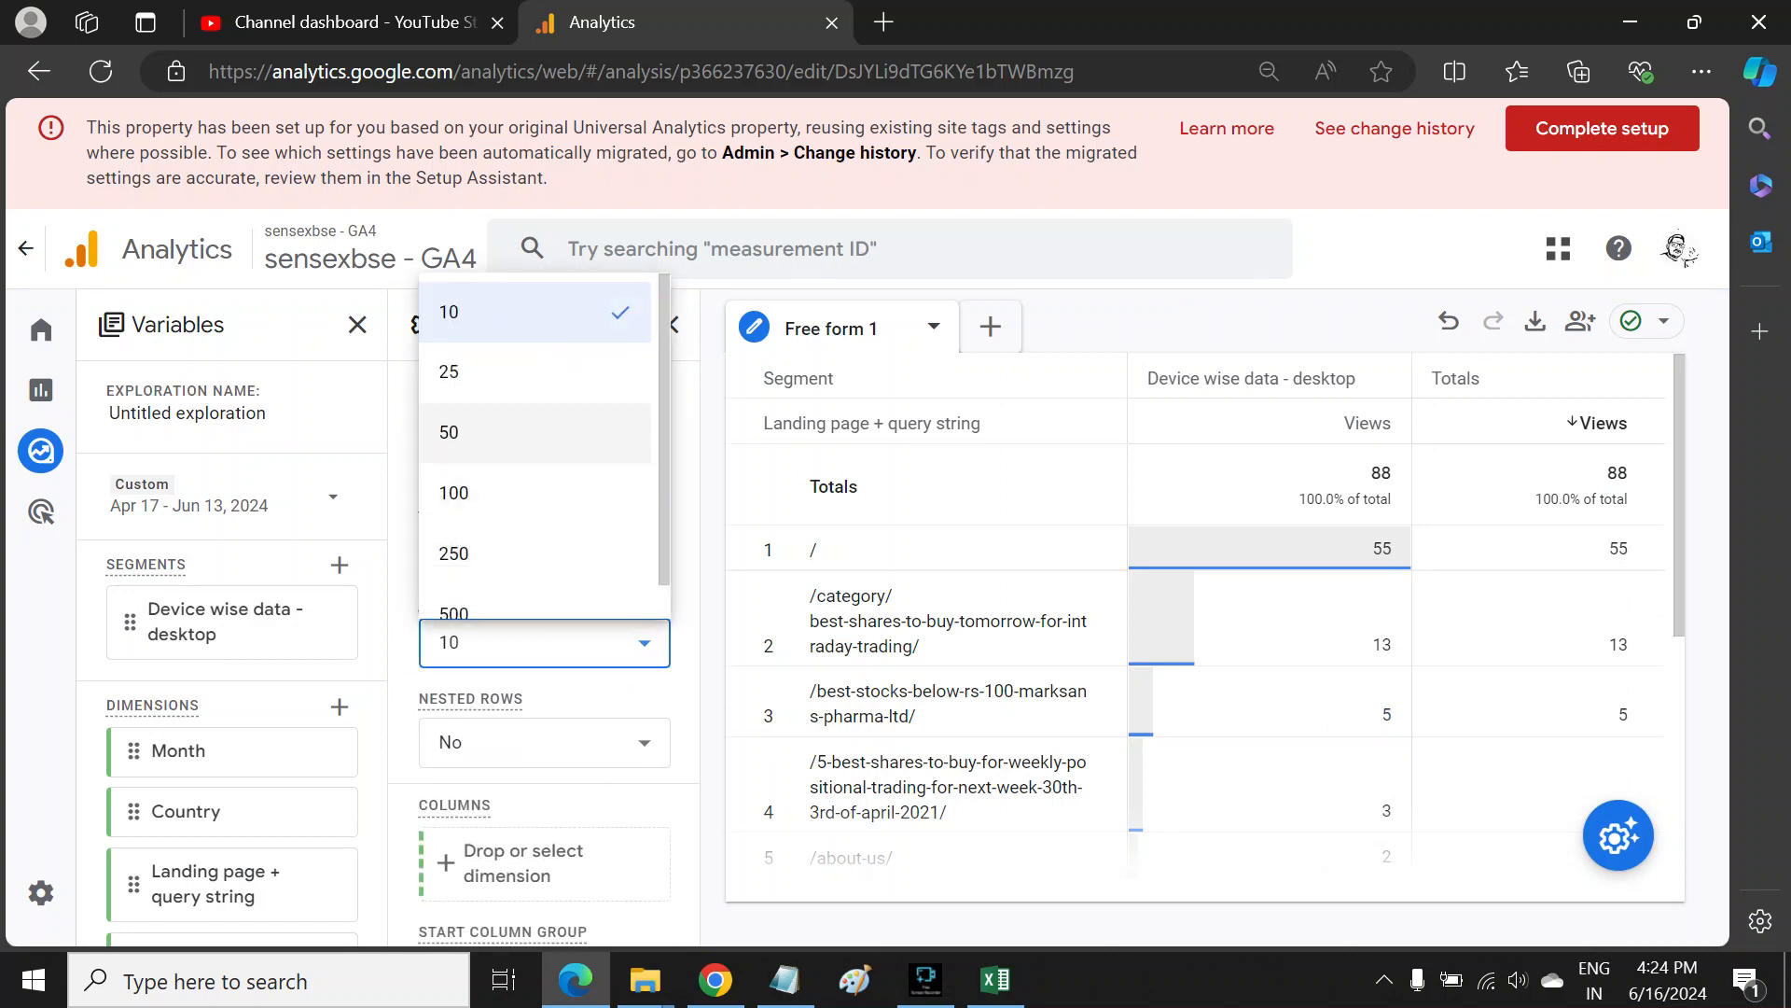
{"action": "left_click", "coordinate": [543, 646]}
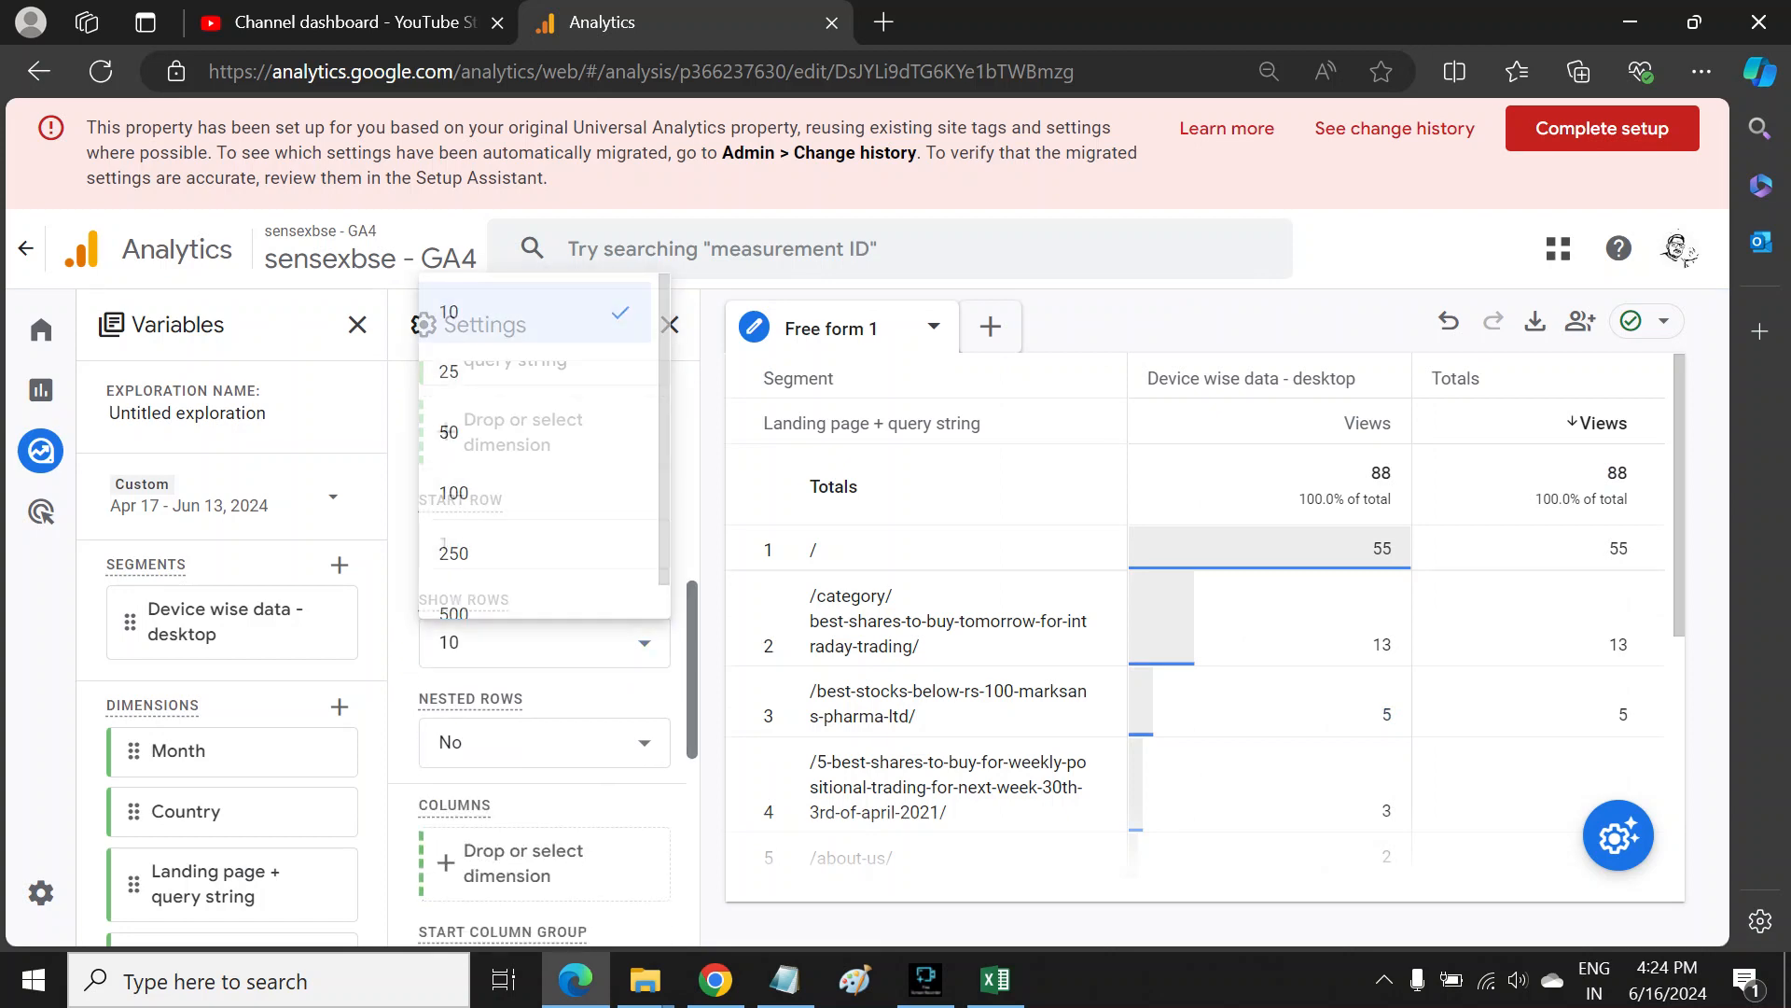
{"action": "left_click", "coordinate": [544, 646]}
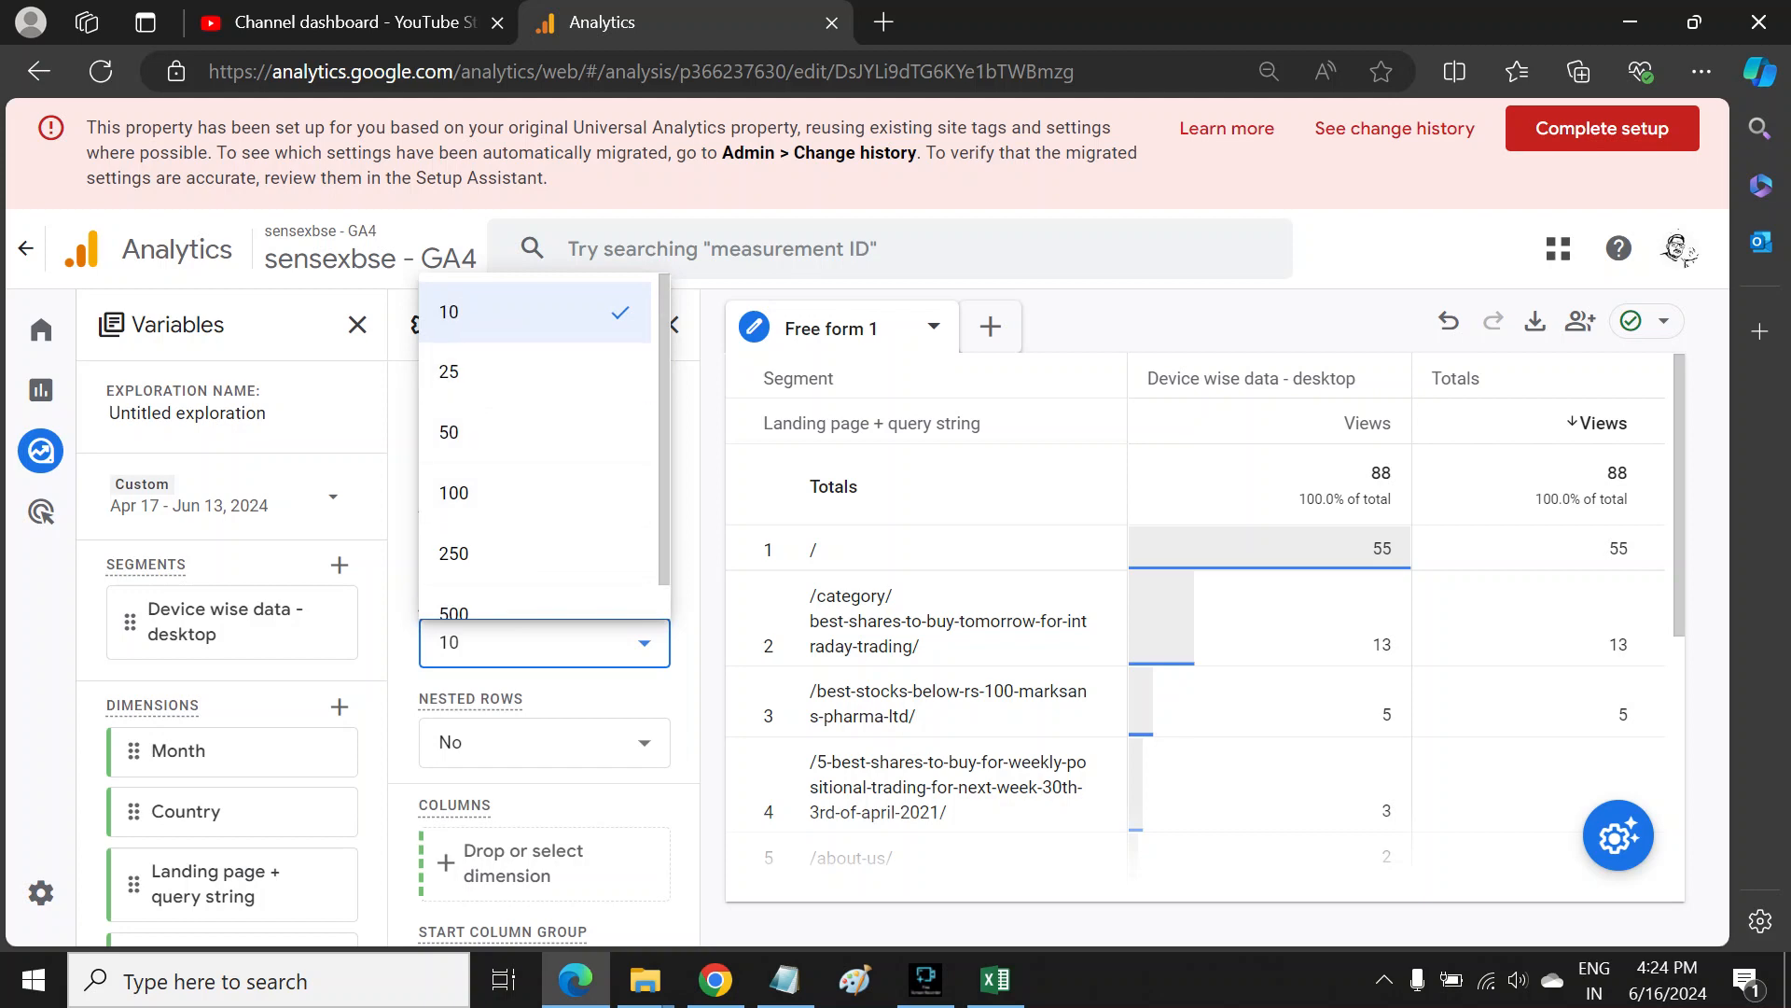
{"action": "left_click", "coordinate": [560, 690]}
Step: Examine the column group, values, cell type and filter settings, along with the exploration's listed dimensions and metrics
{"action": "scroll", "coordinate": [560, 691], "scroll_direction": "down", "scroll_amount": 3}
{"action": "scroll", "coordinate": [559, 690], "scroll_direction": "down", "scroll_amount": 3}
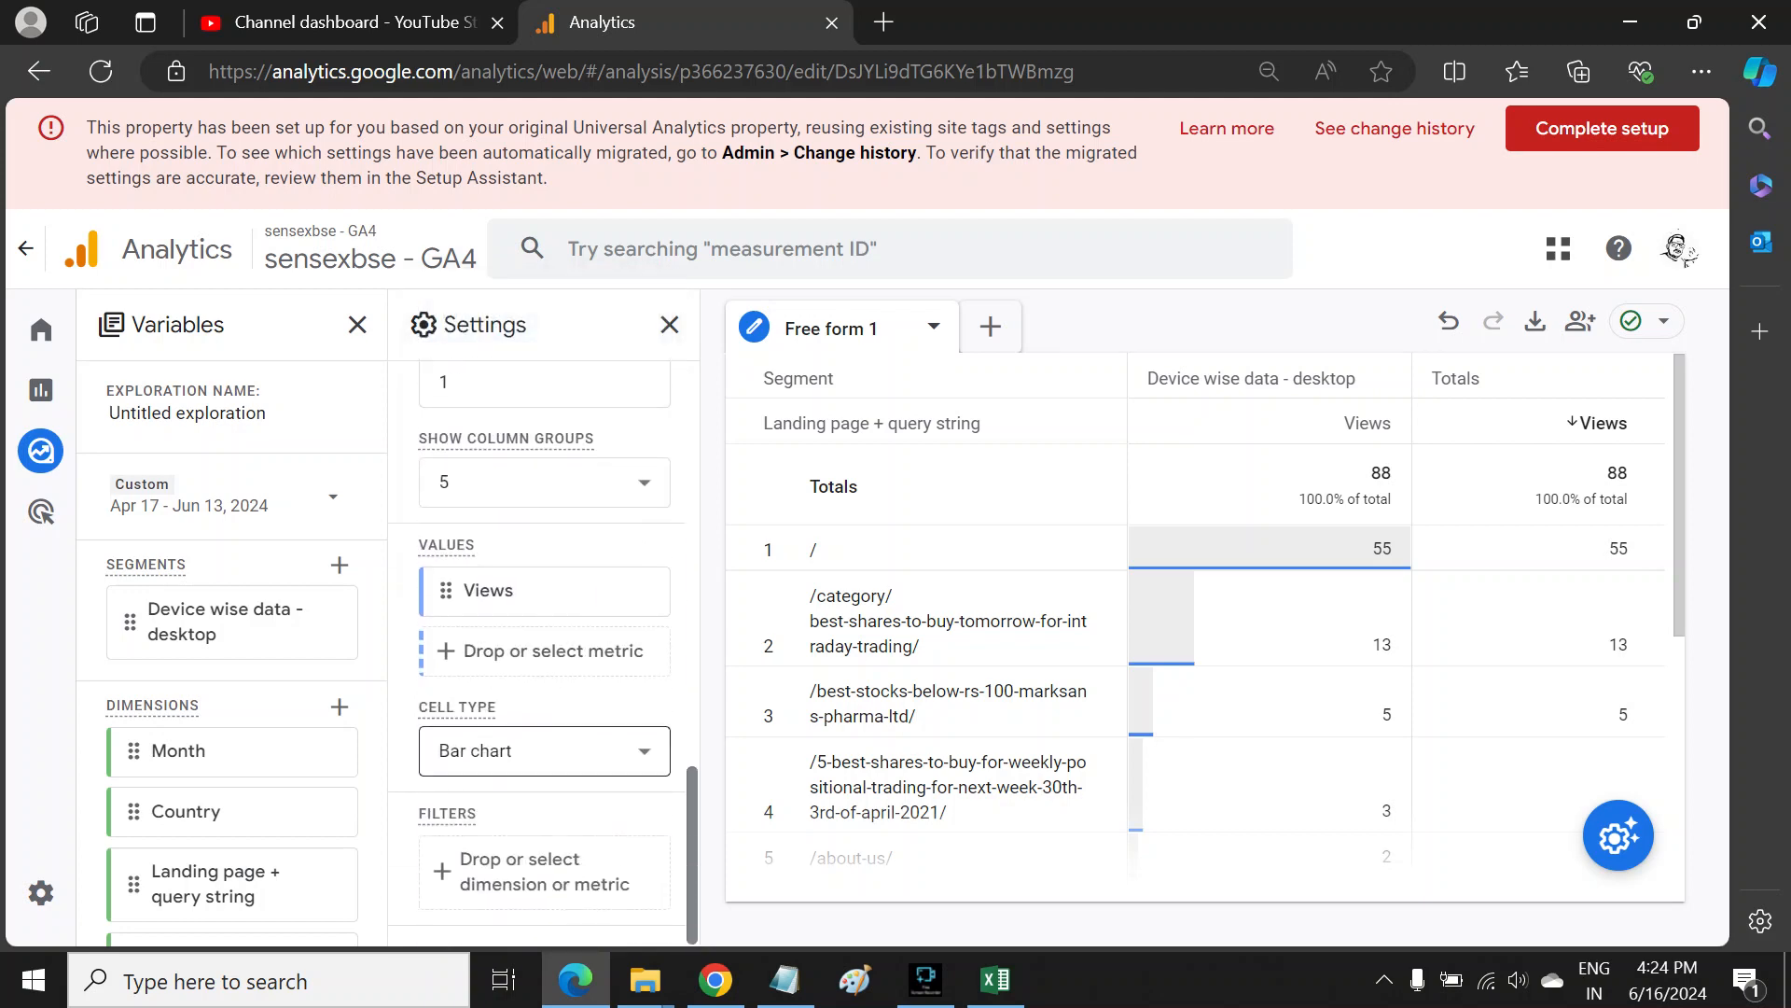
{"action": "scroll", "coordinate": [544, 653], "scroll_direction": "up", "scroll_amount": 6}
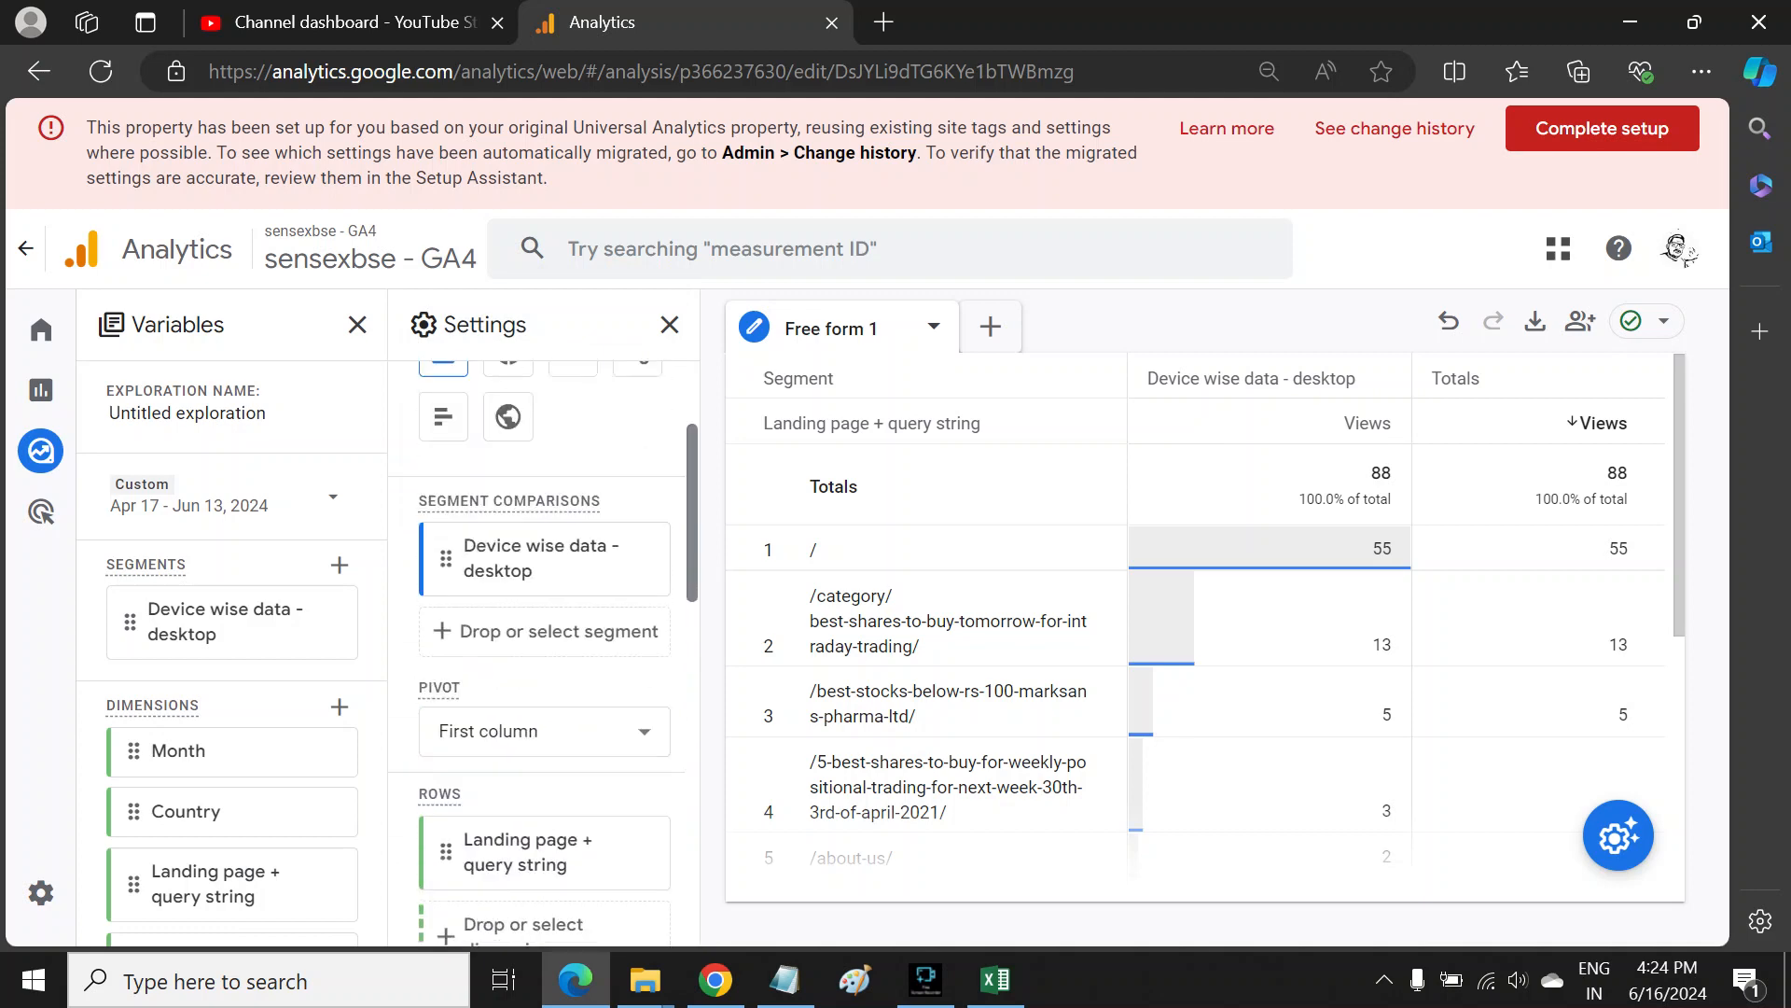
{"action": "scroll", "coordinate": [544, 653], "scroll_direction": "up", "scroll_amount": 2}
{"action": "scroll", "coordinate": [232, 653], "scroll_direction": "down", "scroll_amount": 5}
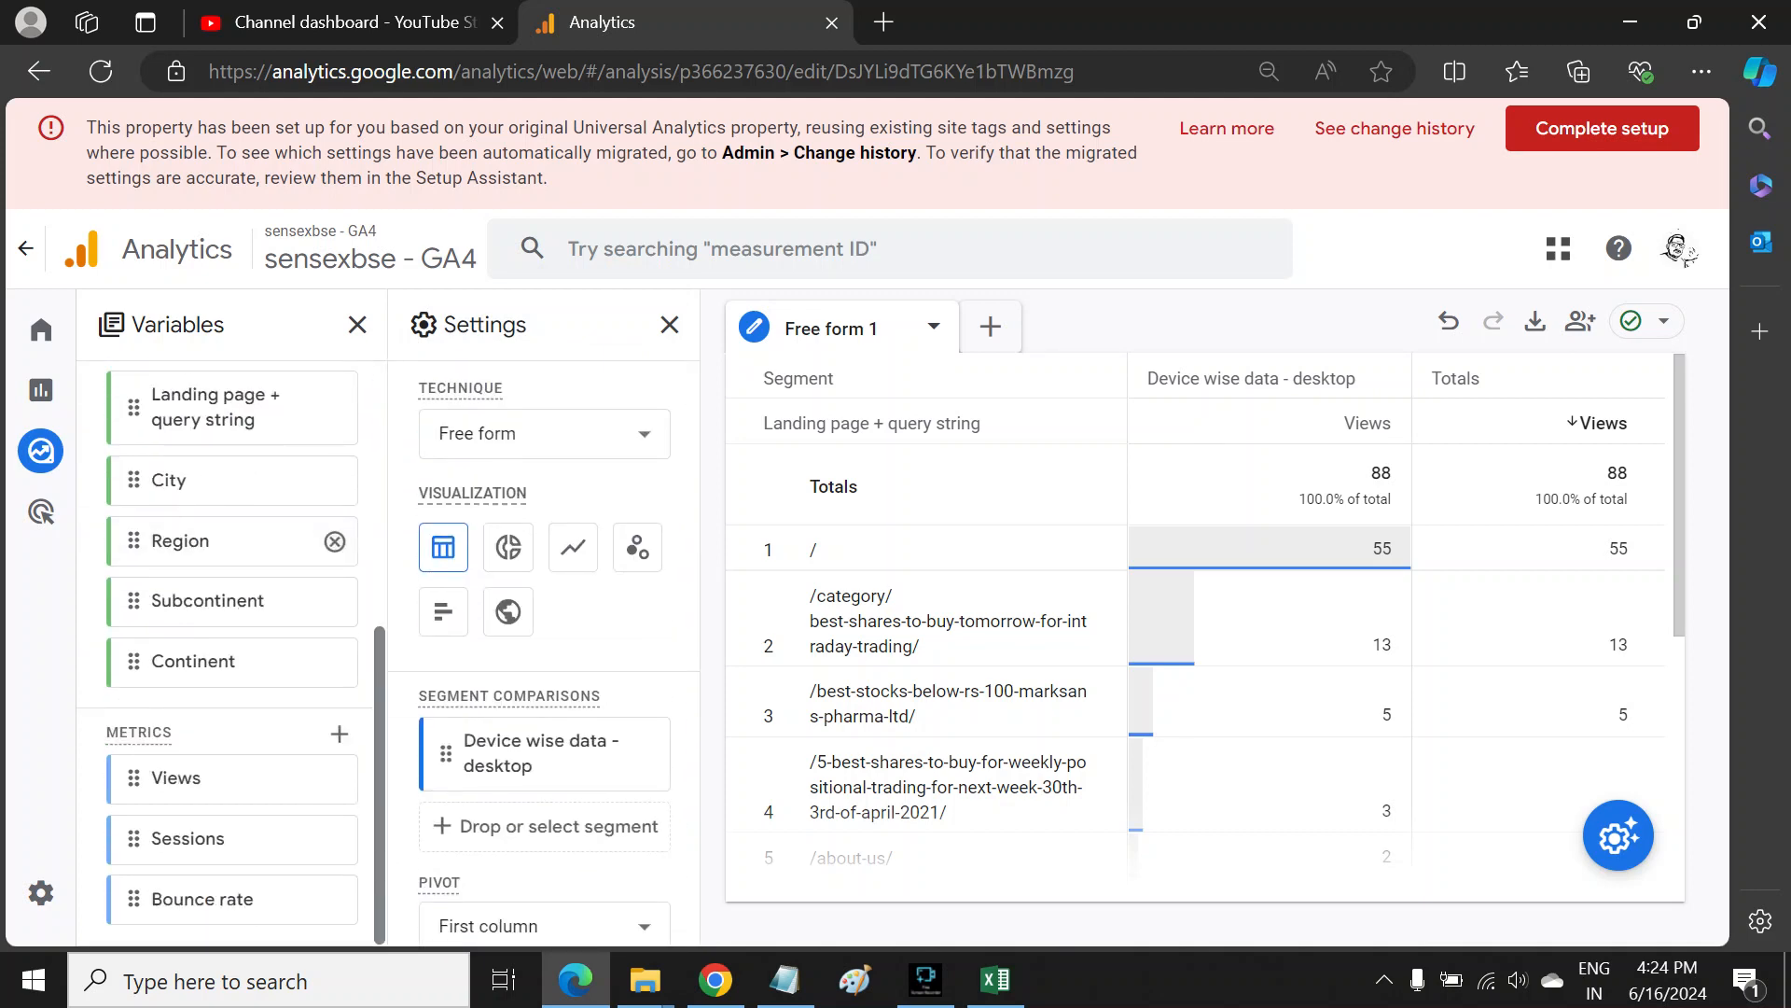
{"action": "scroll", "coordinate": [544, 653], "scroll_direction": "down", "scroll_amount": 8}
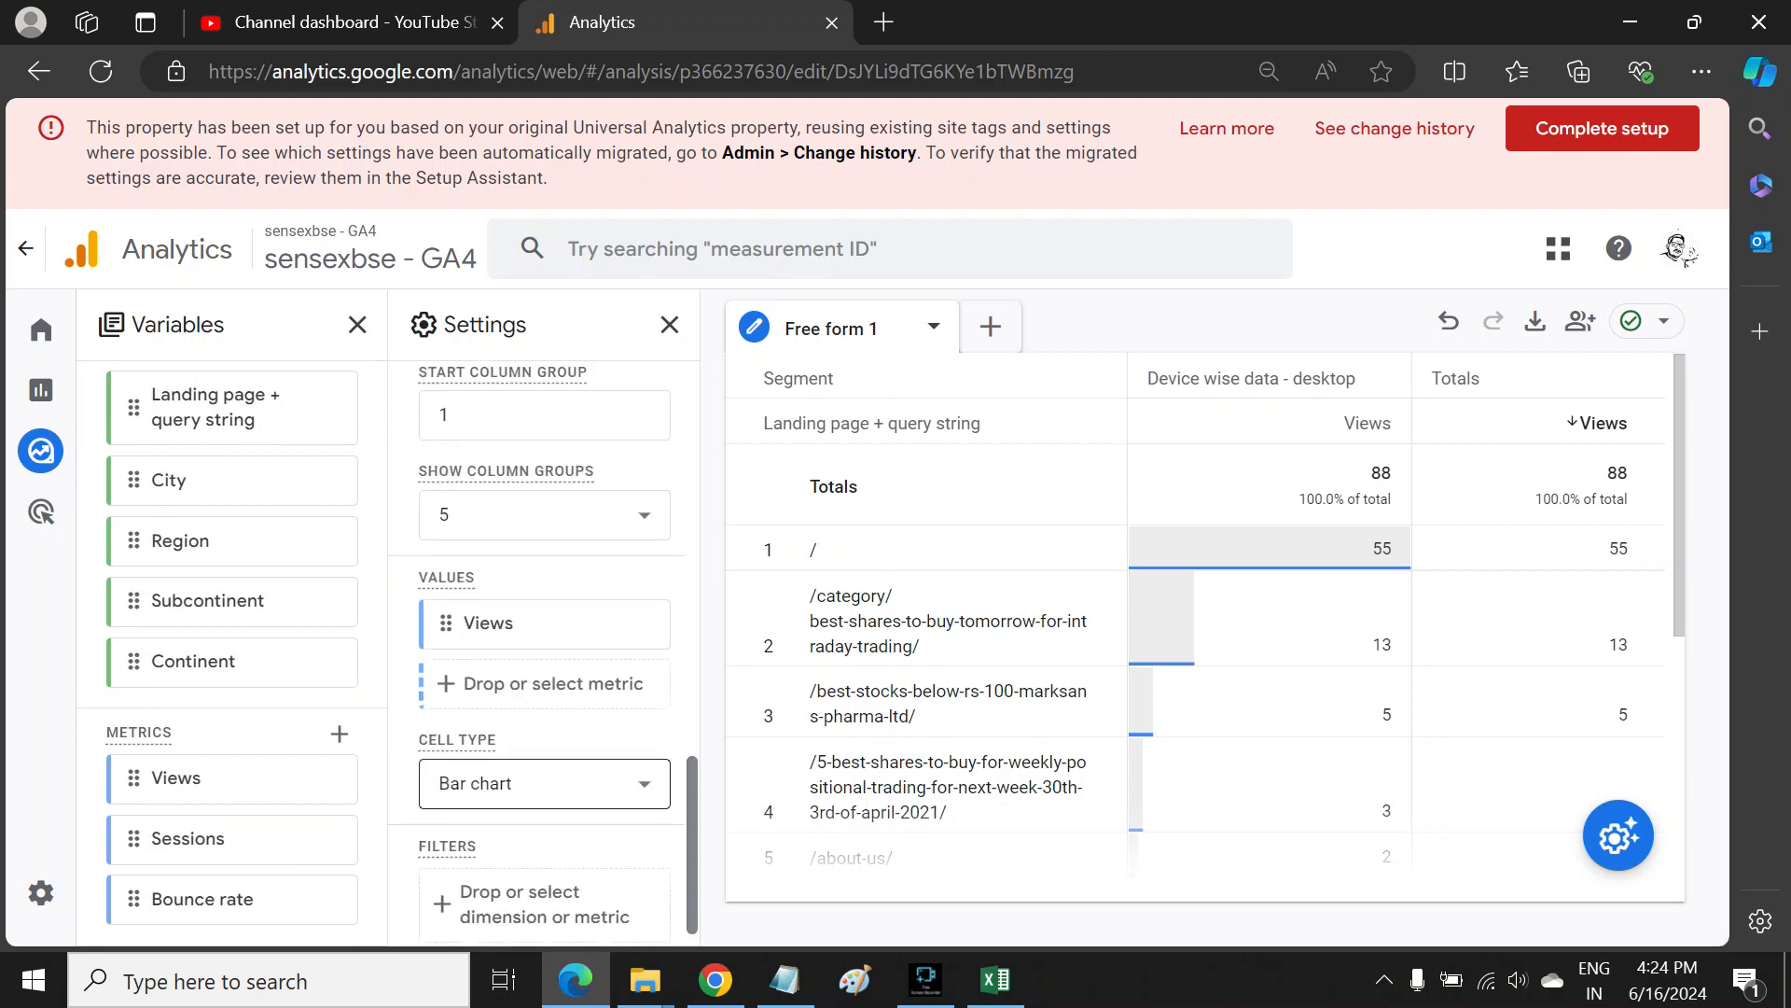
{"action": "scroll", "coordinate": [544, 653], "scroll_direction": "up", "scroll_amount": 8}
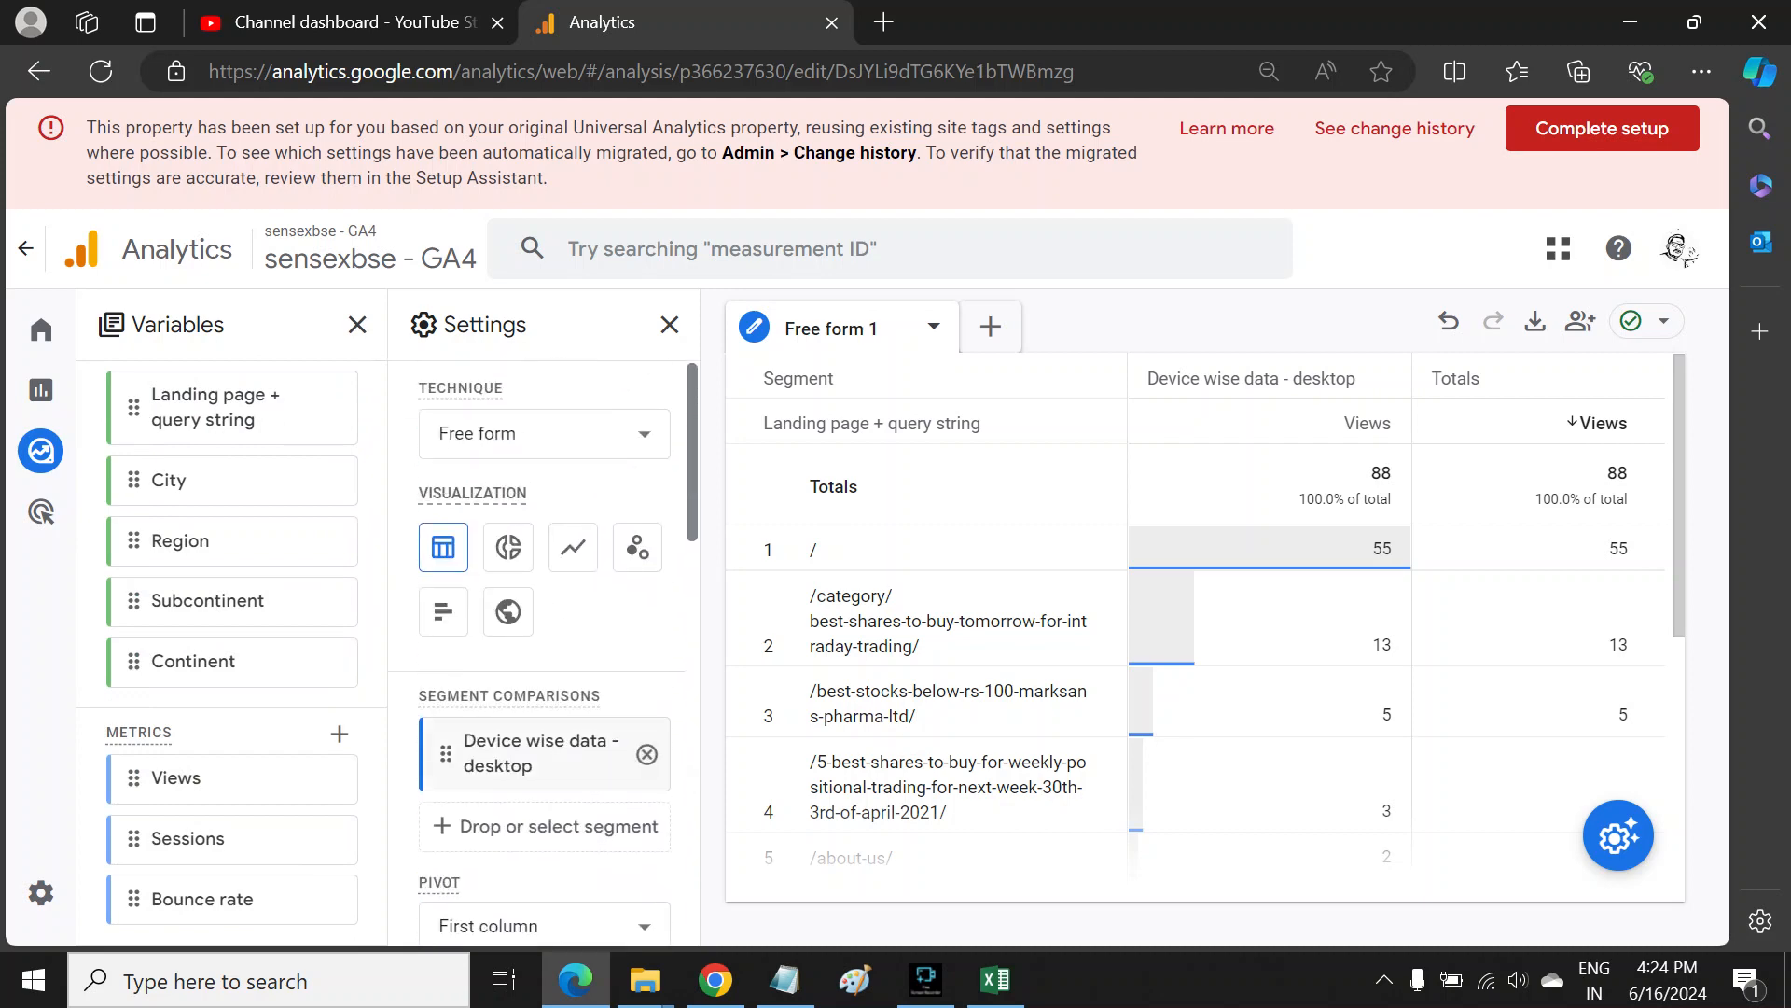